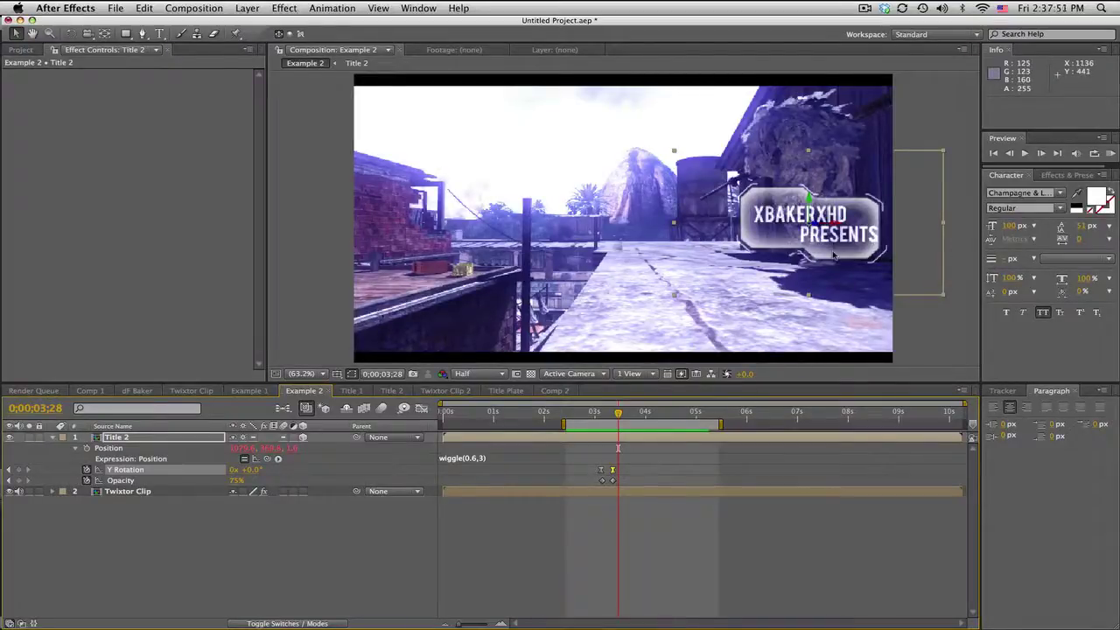
Preview the title animation, then scrub the Twixtor Clip 2 gameplay to about 3 seconds.
{"action": "left_click", "coordinate": [1109, 153]}
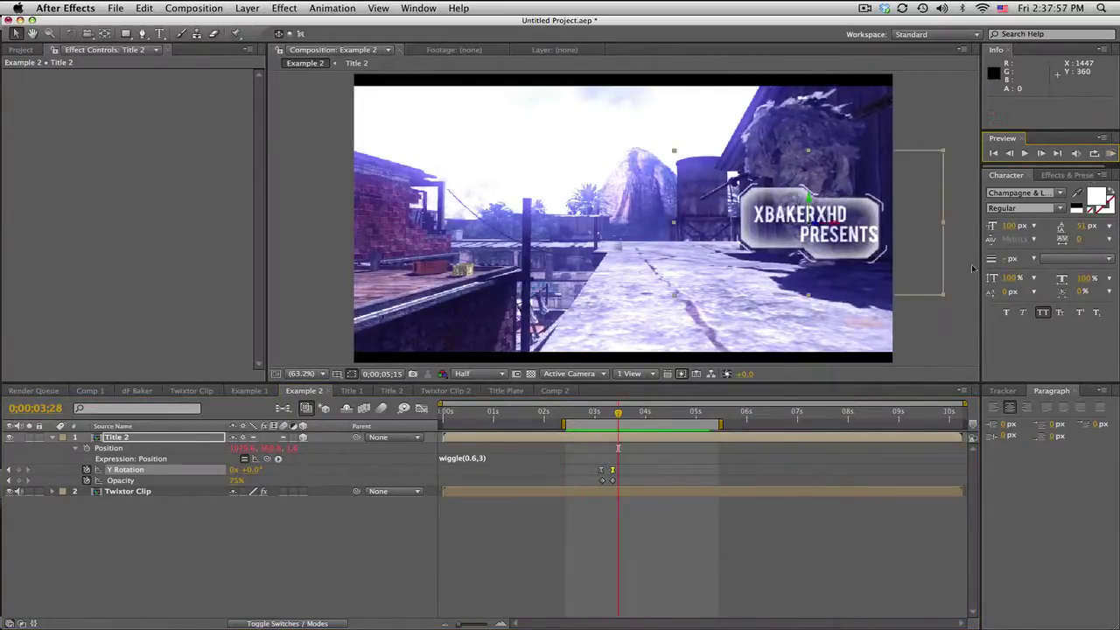
{"action": "left_click", "coordinate": [600, 412]}
{"action": "left_click_drag", "start_coordinate": [600, 412], "coordinate": [670, 412]}
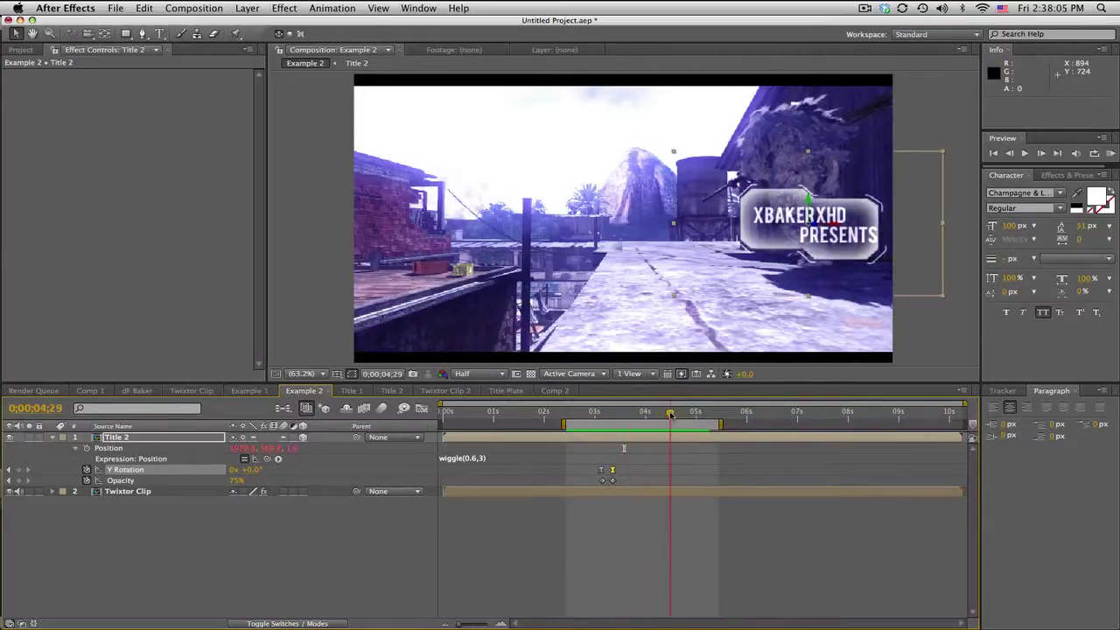
{"action": "left_click", "coordinate": [456, 389]}
{"action": "left_click", "coordinate": [521, 413]}
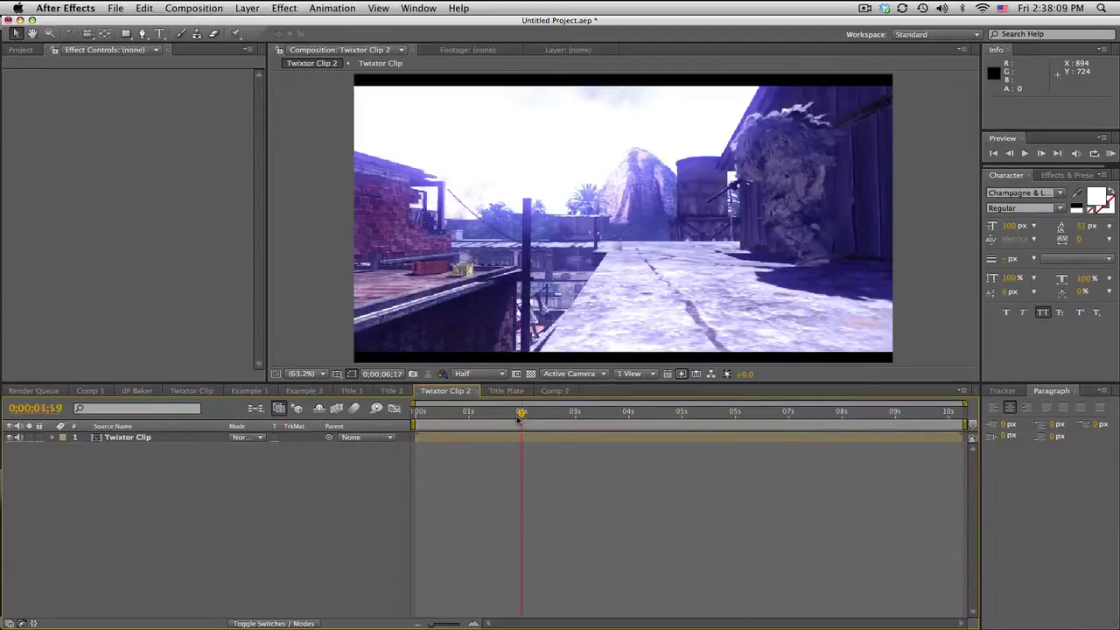
{"action": "left_click_drag", "start_coordinate": [466, 418], "coordinate": [623, 413]}
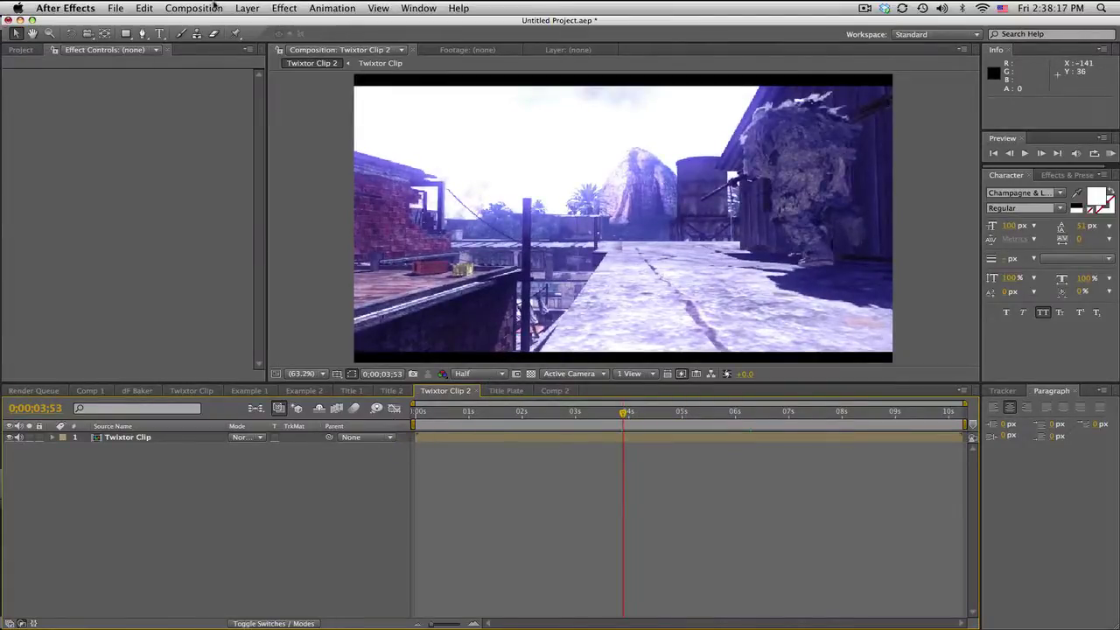
Create a new 1280×720 composition named 'Title Plate #D'.
{"action": "left_click", "coordinate": [212, 8]}
{"action": "left_click", "coordinate": [212, 24]}
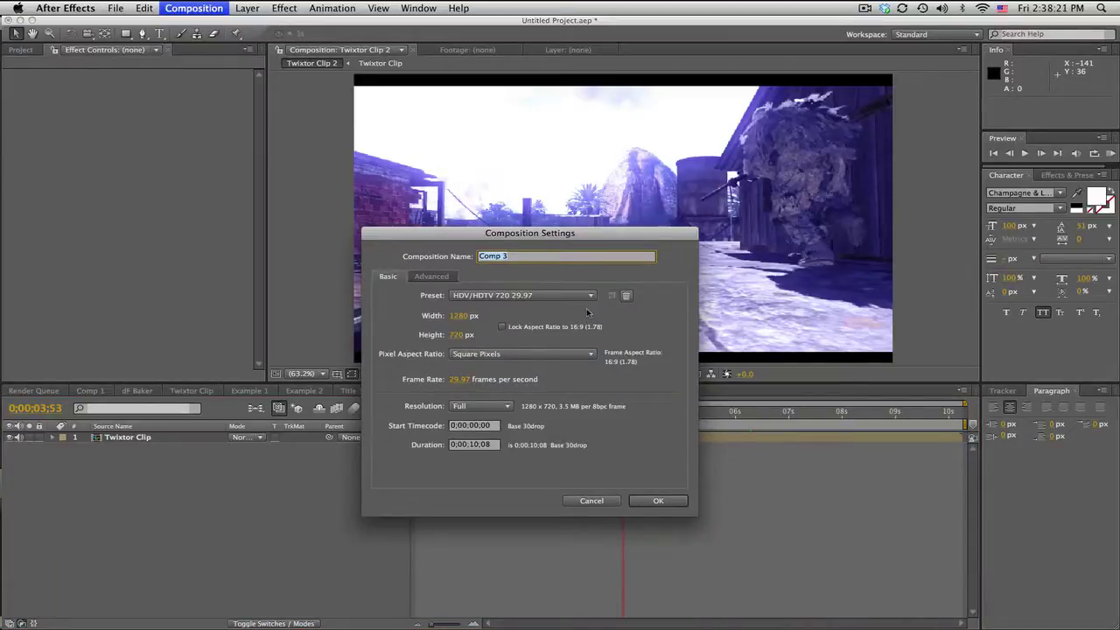
{"action": "type", "text": "Title Plate #D"}
{"action": "key", "text": "Return"}
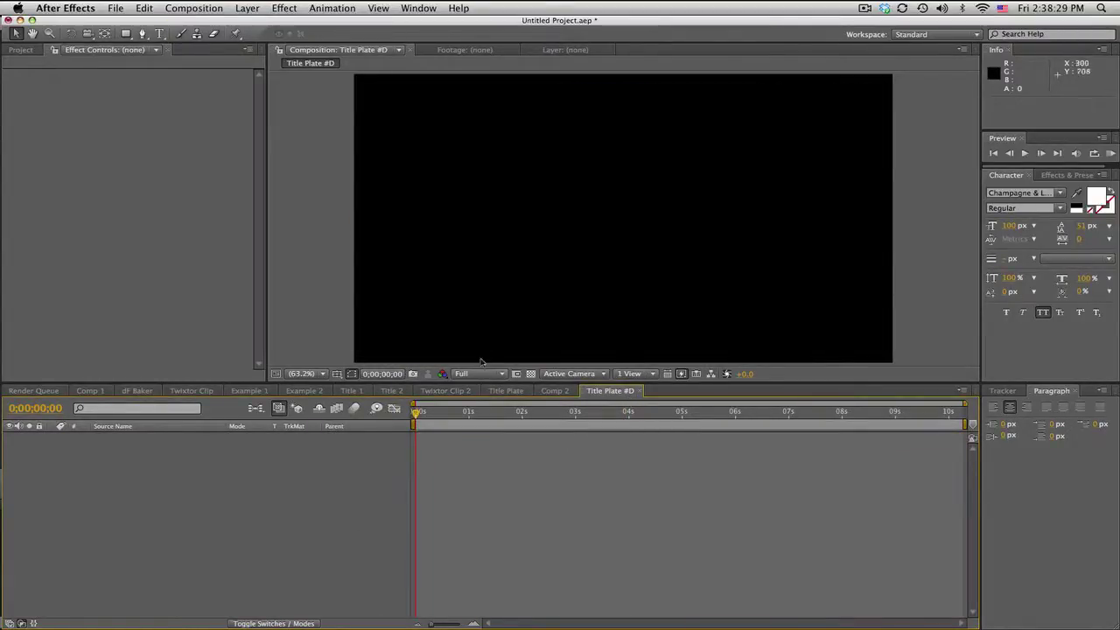
Show rulers and add vertical guides at about 198, 249 and 492 px.
{"action": "left_click", "coordinate": [380, 8]}
{"action": "left_click", "coordinate": [402, 126]}
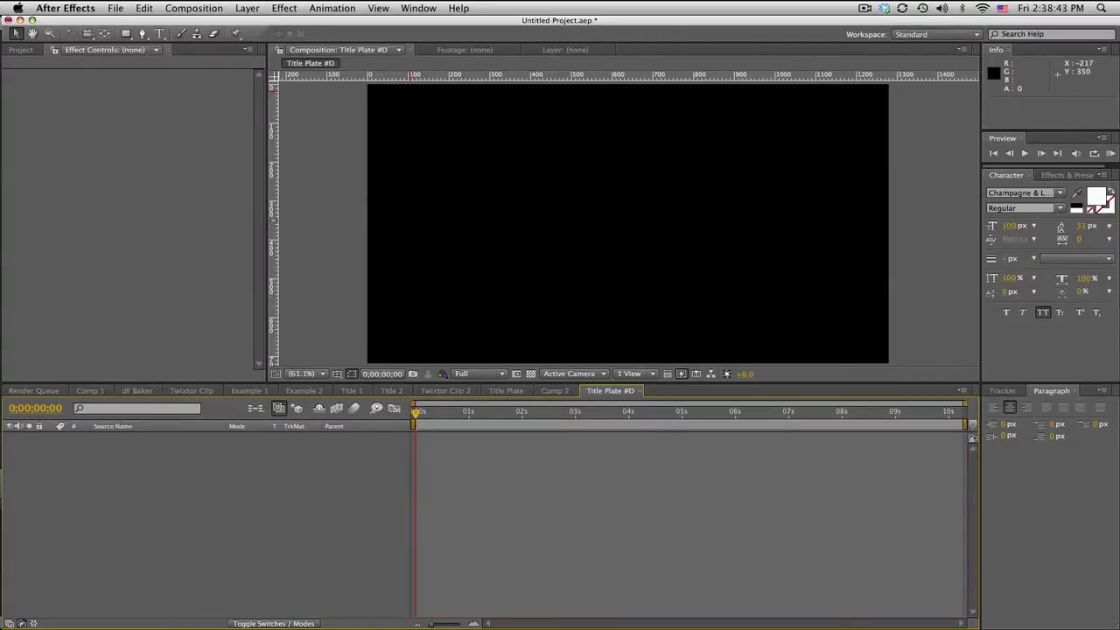
{"action": "left_click_drag", "start_coordinate": [277, 224], "coordinate": [448, 237]}
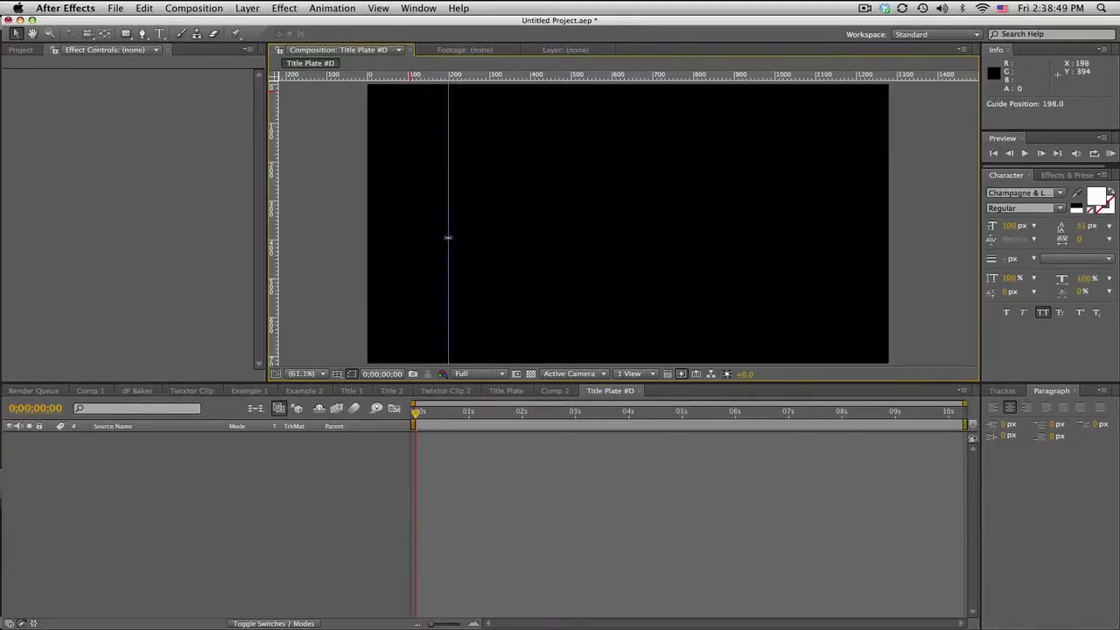
{"action": "left_click_drag", "start_coordinate": [278, 261], "coordinate": [469, 231]}
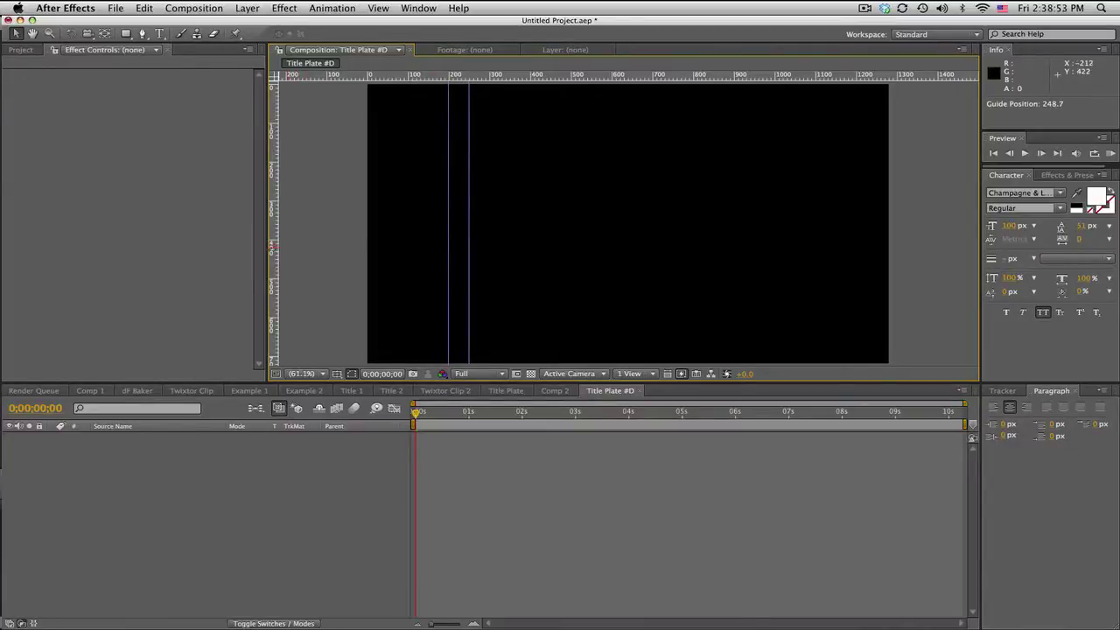
{"action": "left_click_drag", "start_coordinate": [278, 233], "coordinate": [572, 215]}
Add vertical guides at about 550, 672 and 857 px plus a horizontal guide near the top.
{"action": "left_click_drag", "start_coordinate": [275, 249], "coordinate": [591, 222]}
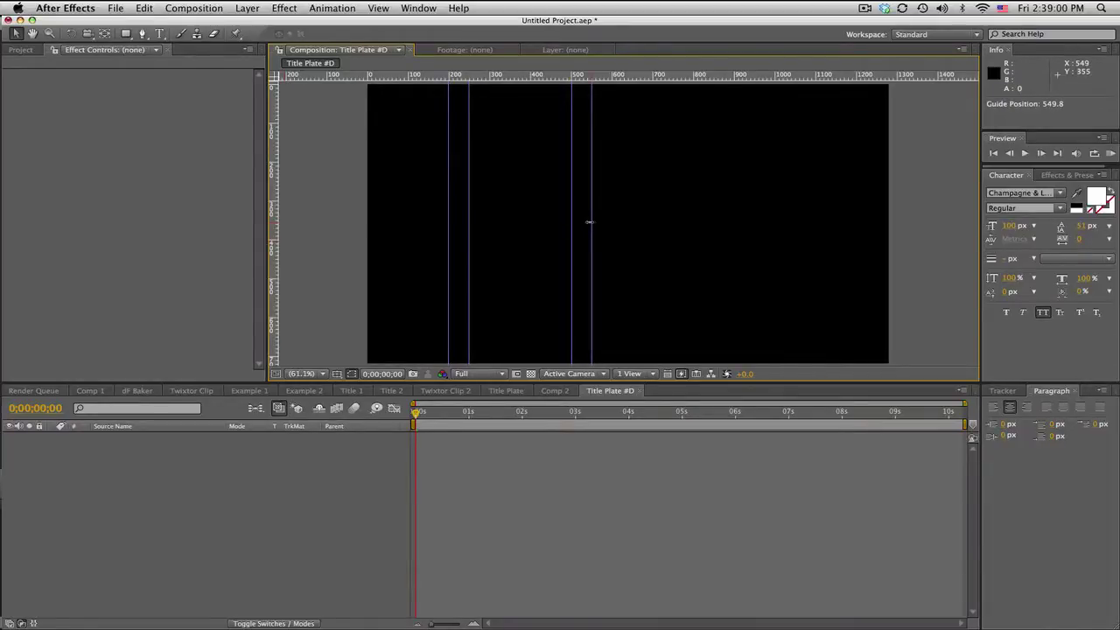
{"action": "left_click_drag", "start_coordinate": [276, 230], "coordinate": [694, 201]}
{"action": "left_click_drag", "start_coordinate": [274, 207], "coordinate": [716, 207]}
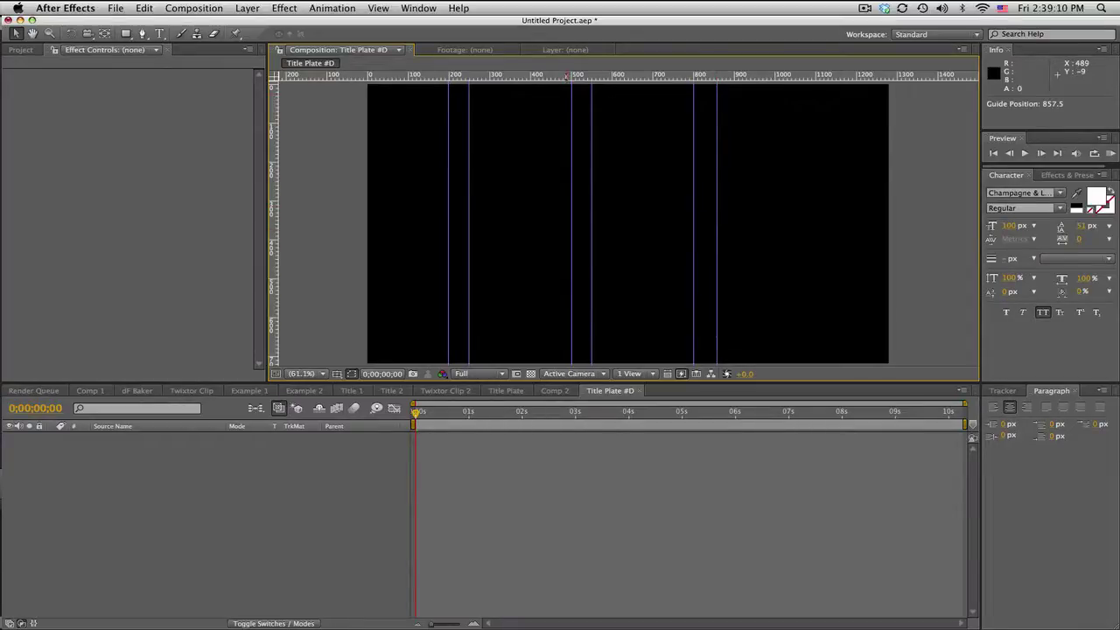
{"action": "left_click_drag", "start_coordinate": [568, 79], "coordinate": [562, 122]}
Add horizontal guides at about 149, 198, 354, 401 and 458 px to complete the grid.
{"action": "left_click_drag", "start_coordinate": [559, 78], "coordinate": [555, 143]}
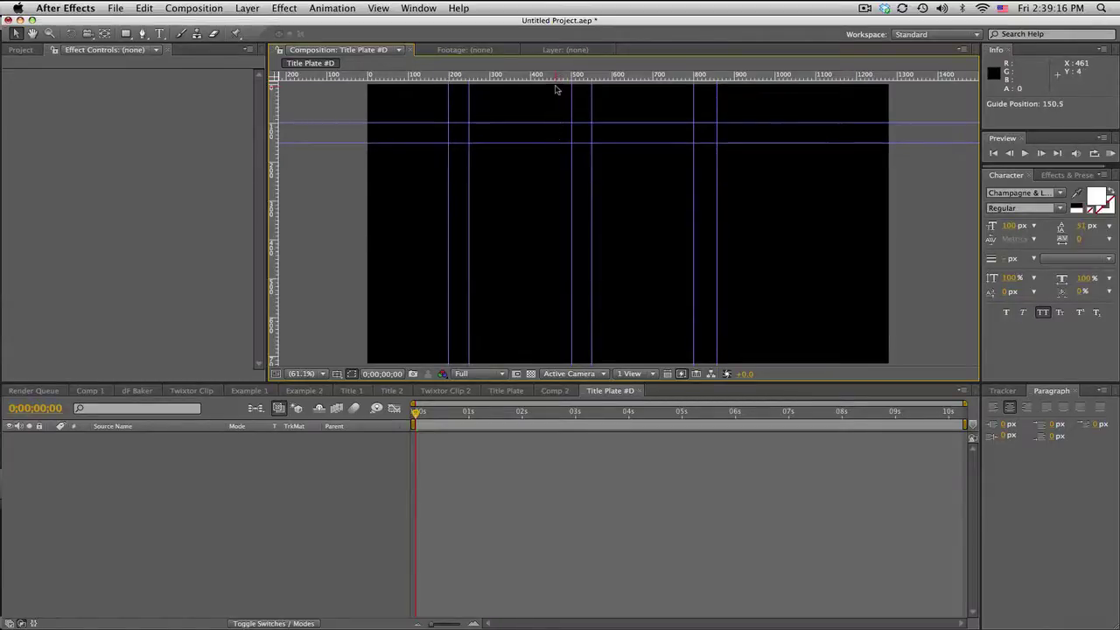
{"action": "left_click_drag", "start_coordinate": [557, 77], "coordinate": [544, 201]}
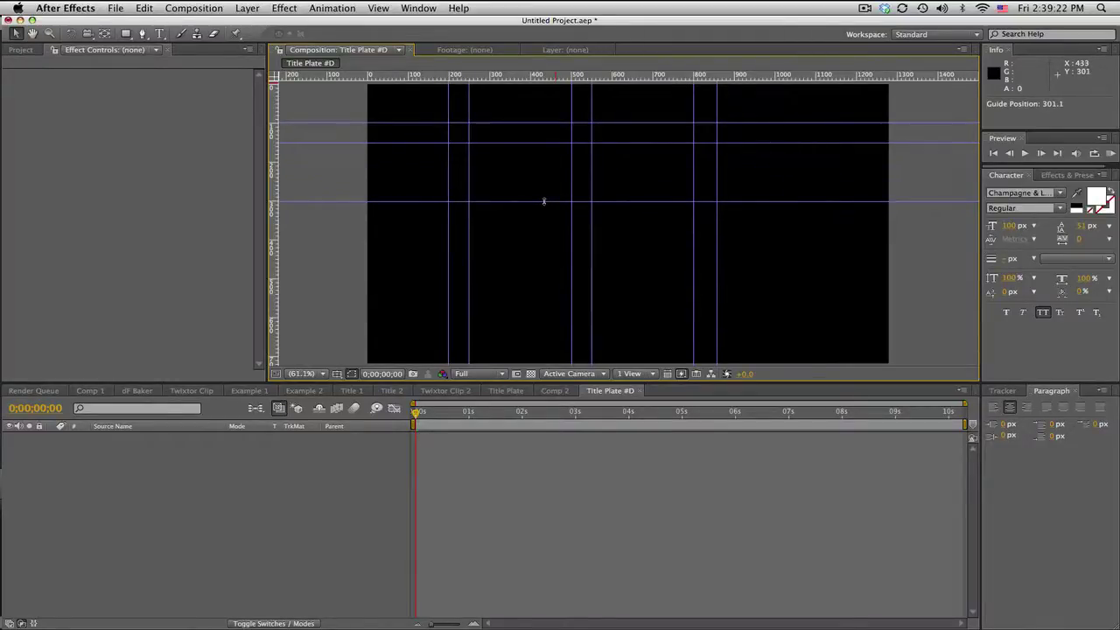
{"action": "left_click_drag", "start_coordinate": [543, 201], "coordinate": [542, 200]}
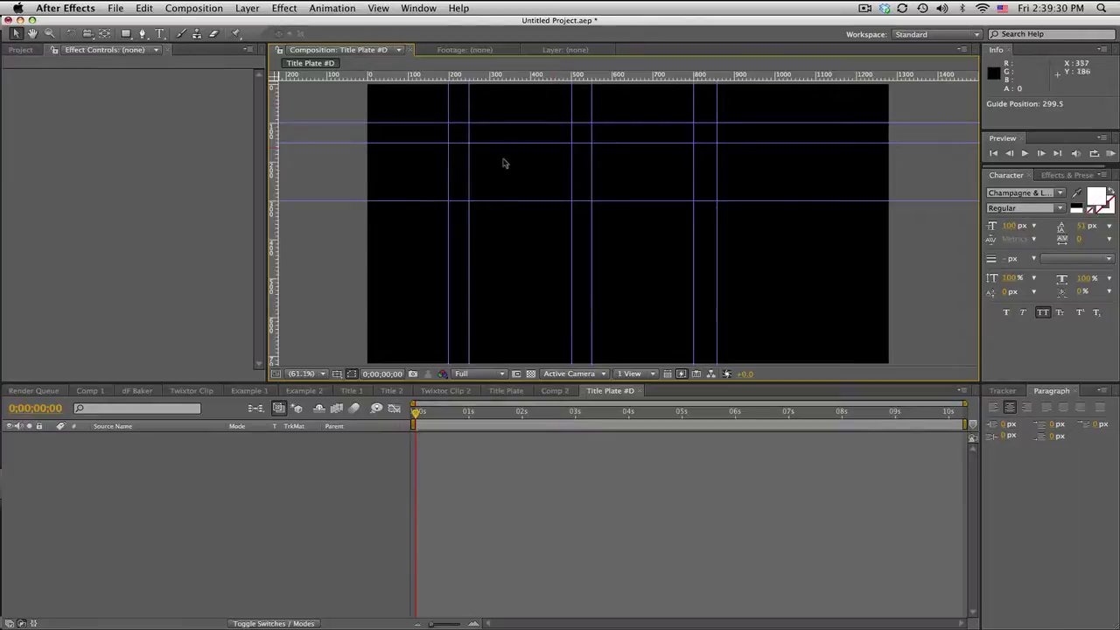
{"action": "left_click_drag", "start_coordinate": [589, 77], "coordinate": [589, 161]}
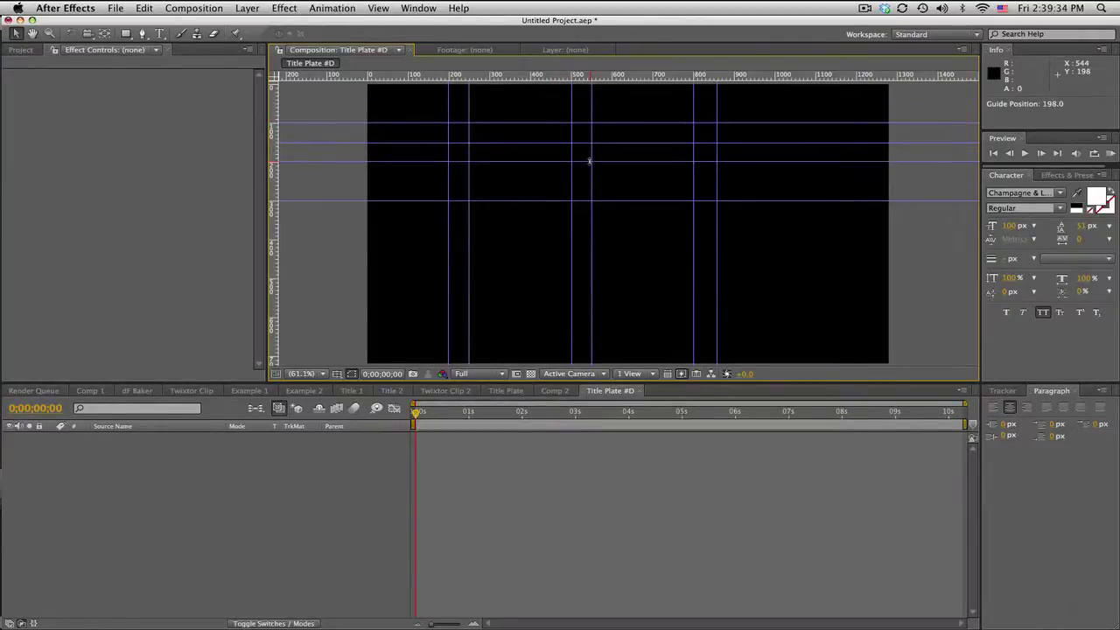
{"action": "left_click_drag", "start_coordinate": [578, 77], "coordinate": [578, 76]}
{"action": "mouse_move", "coordinate": [578, 77]}
{"action": "left_mouse_down"}
{"action": "mouse_move", "coordinate": [580, 89]}
{"action": "mouse_move", "coordinate": [579, 77]}
{"action": "left_mouse_up"}
{"action": "left_click_drag", "start_coordinate": [524, 200], "coordinate": [522, 222]}
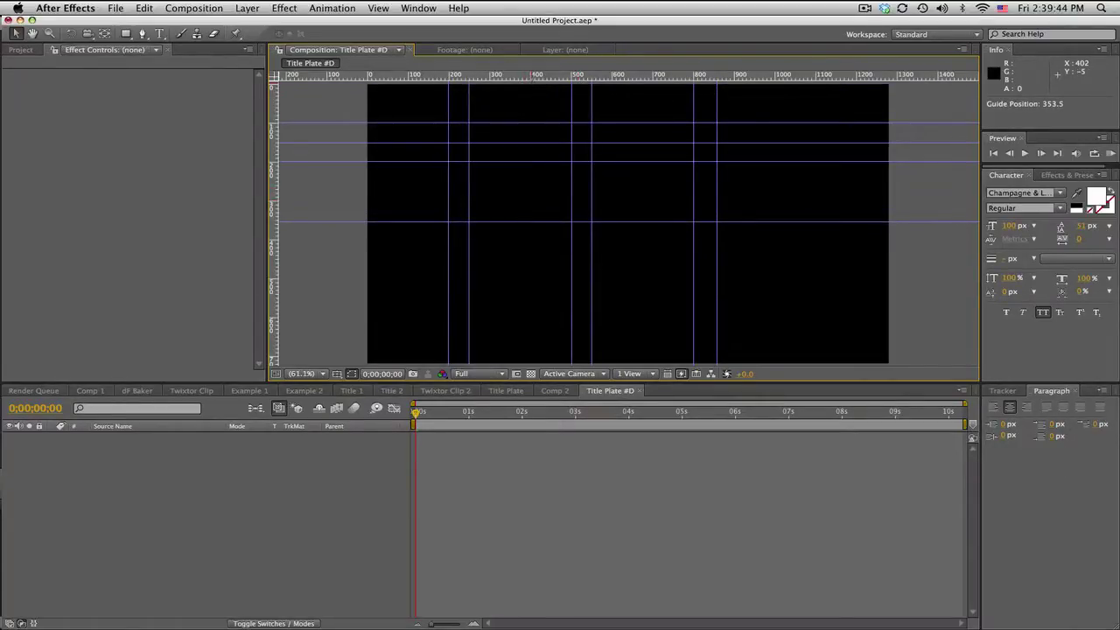
{"action": "left_click_drag", "start_coordinate": [534, 81], "coordinate": [521, 240]}
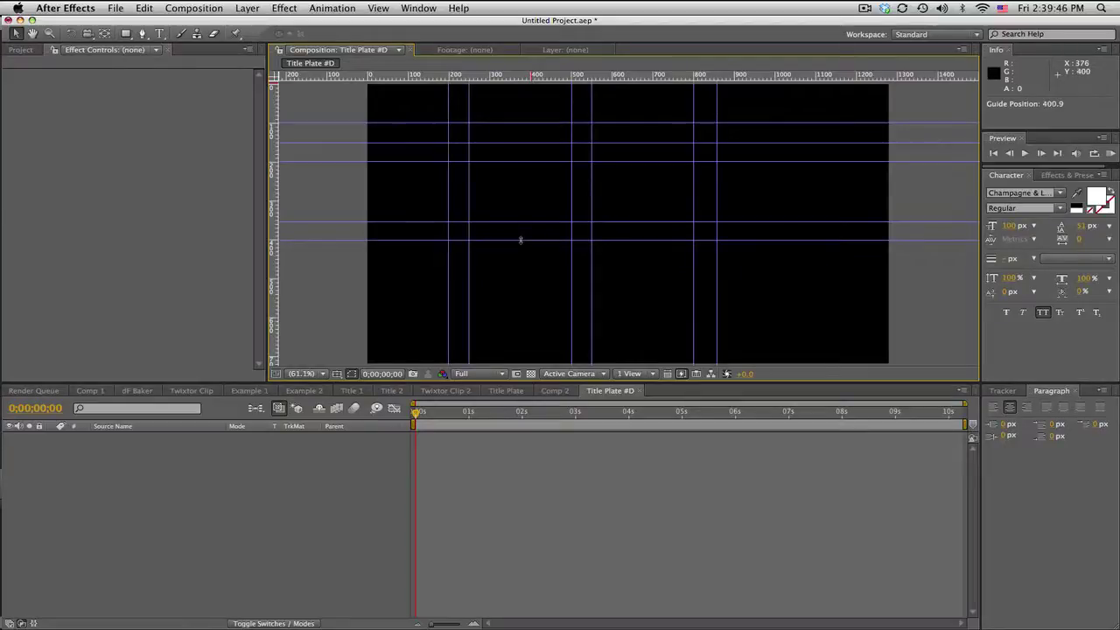
{"action": "left_click_drag", "start_coordinate": [518, 79], "coordinate": [498, 263]}
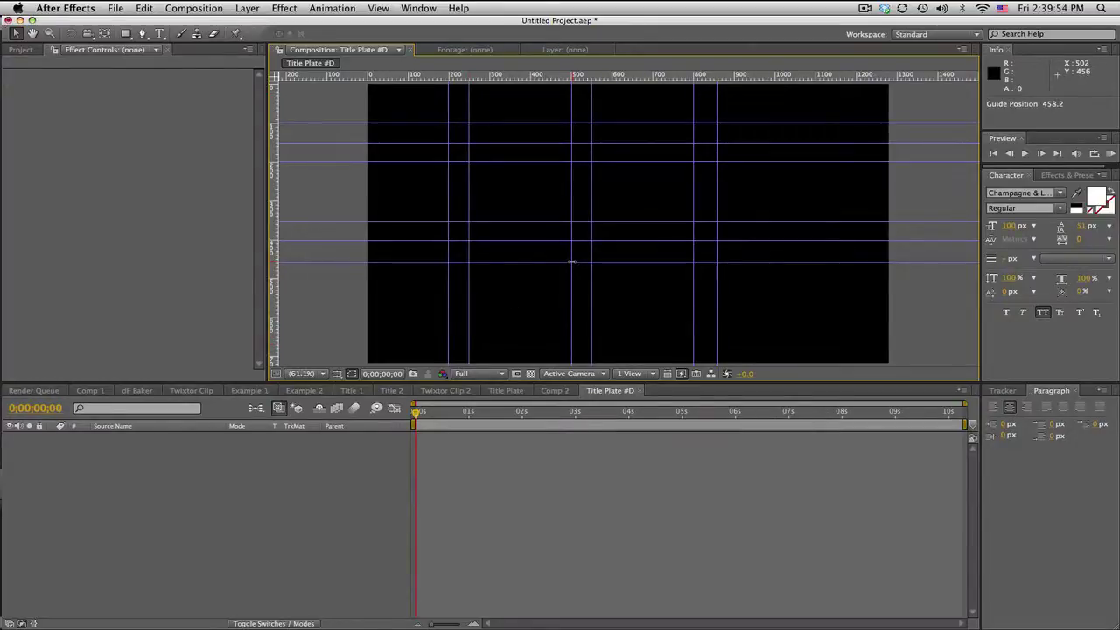
Lock the guides and hide the rulers.
{"action": "left_click", "coordinate": [378, 8]}
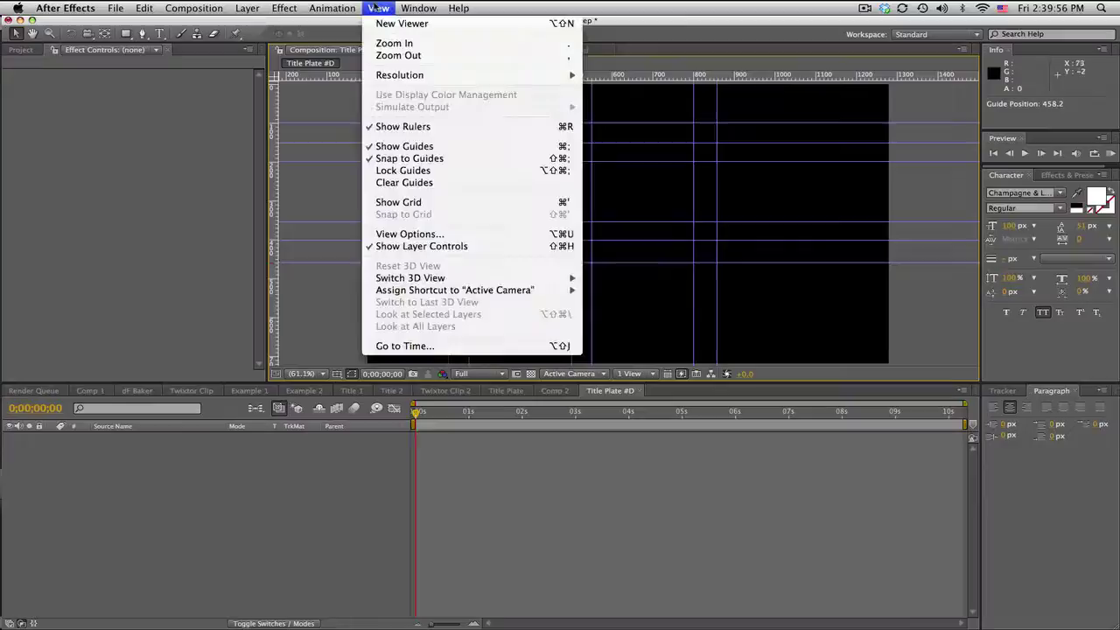
{"action": "left_click", "coordinate": [416, 170]}
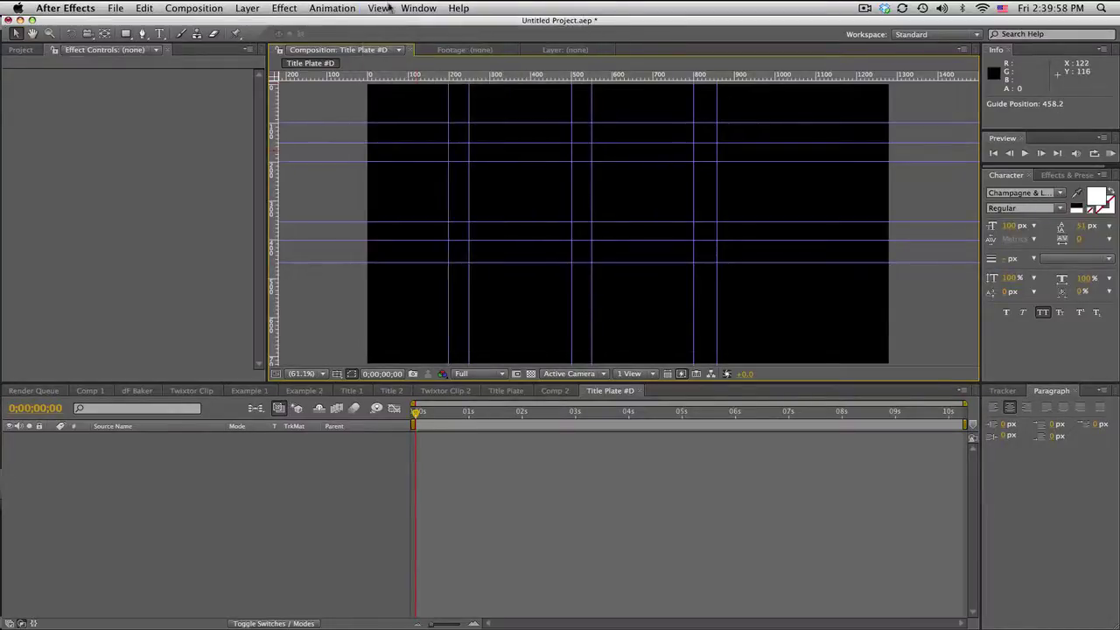
{"action": "left_click", "coordinate": [378, 8]}
{"action": "left_click", "coordinate": [394, 127]}
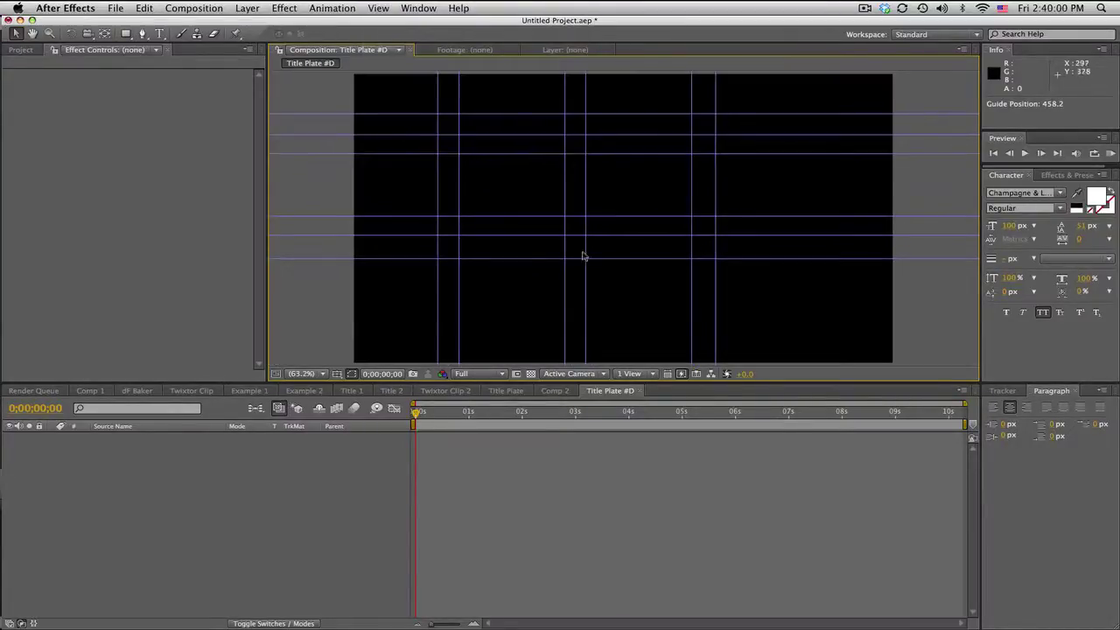
Add a full-frame 1280×720 white solid layer to the composition.
{"action": "left_click", "coordinate": [249, 8]}
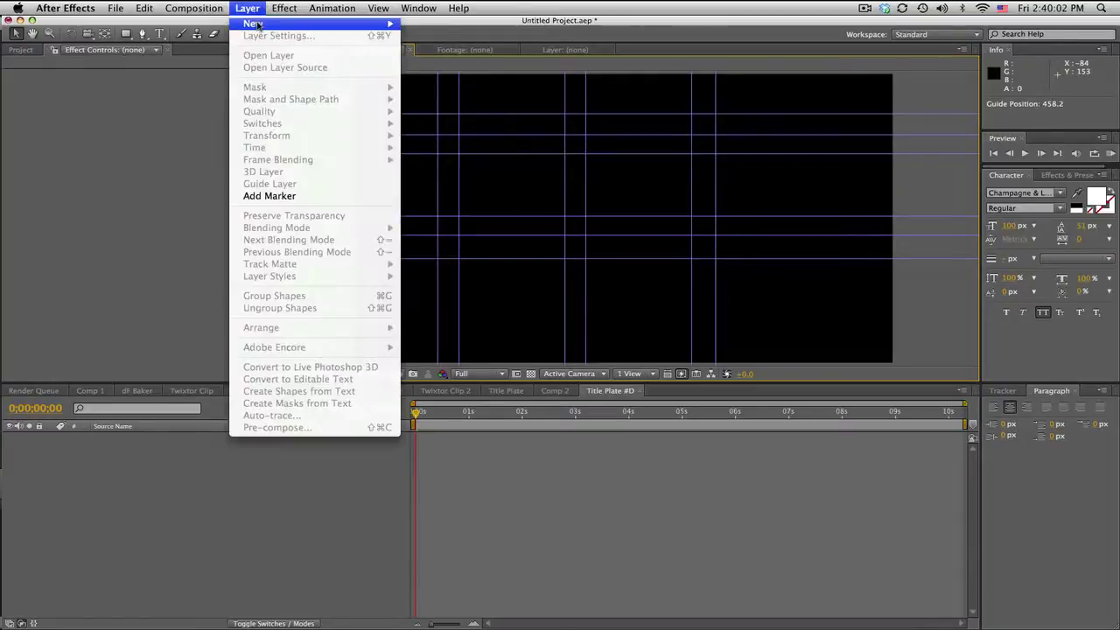
{"action": "mouse_move", "coordinate": [289, 27]}
{"action": "left_click", "coordinate": [425, 38]}
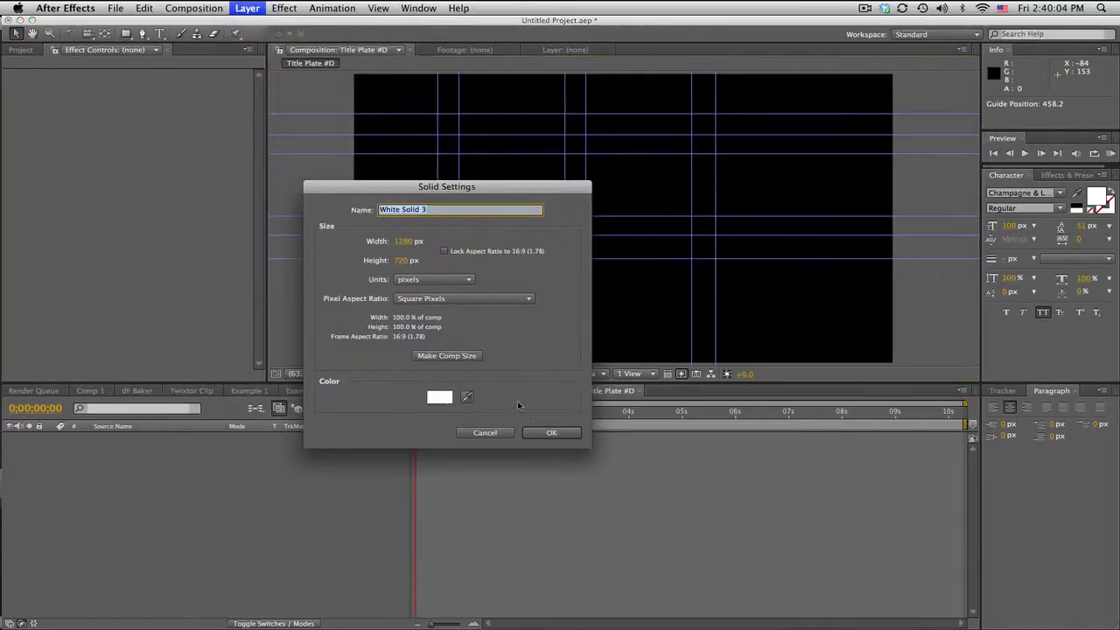
{"action": "left_click", "coordinate": [551, 432]}
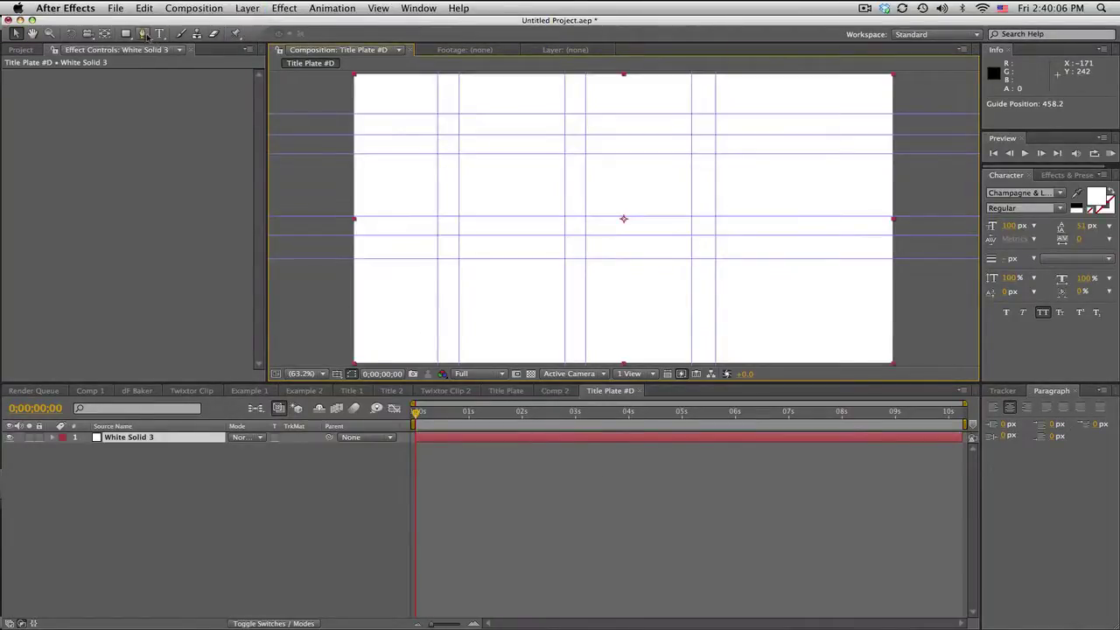
{"action": "left_click", "coordinate": [143, 33]}
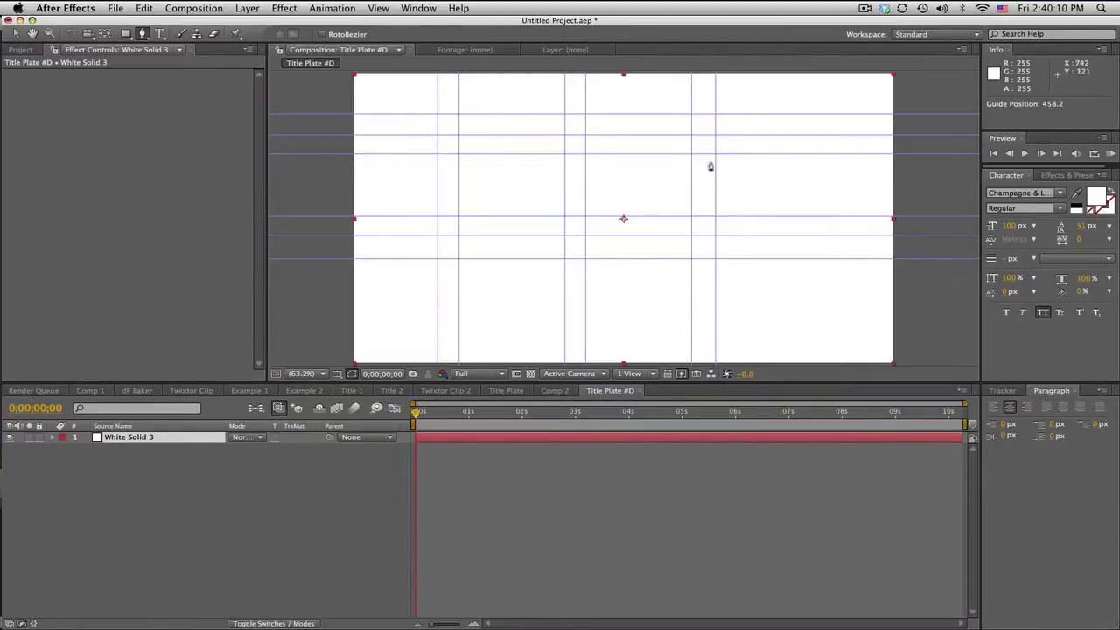
Trace a closed angular plate mask on the white solid along the guide intersections.
{"action": "left_click", "coordinate": [437, 134]}
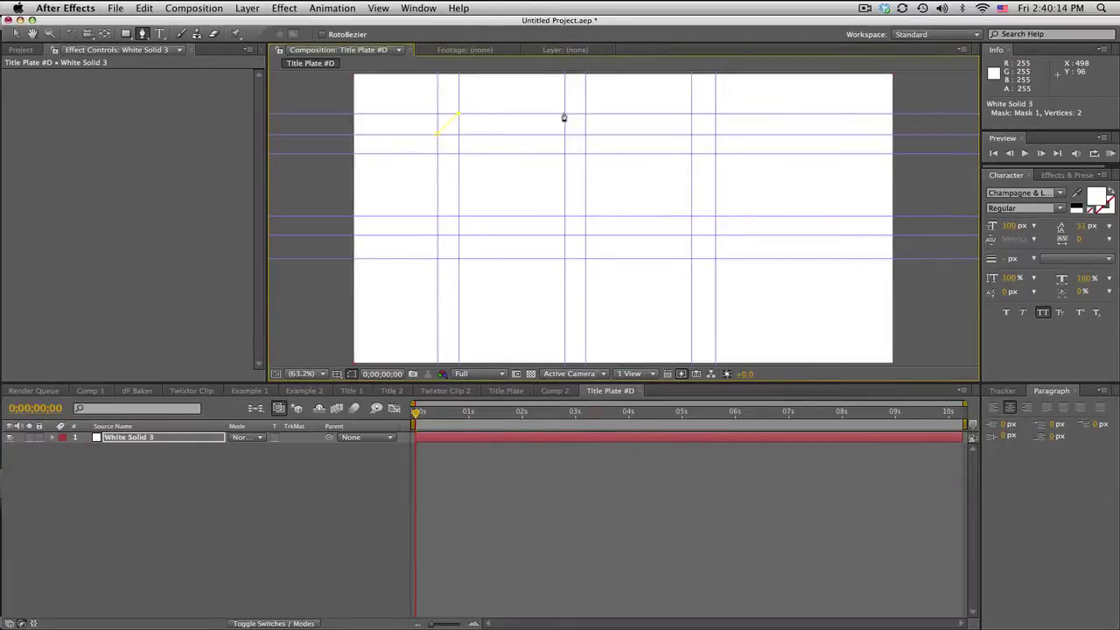
{"action": "left_click", "coordinate": [585, 135]}
{"action": "left_click", "coordinate": [692, 135]}
{"action": "left_click", "coordinate": [716, 153]}
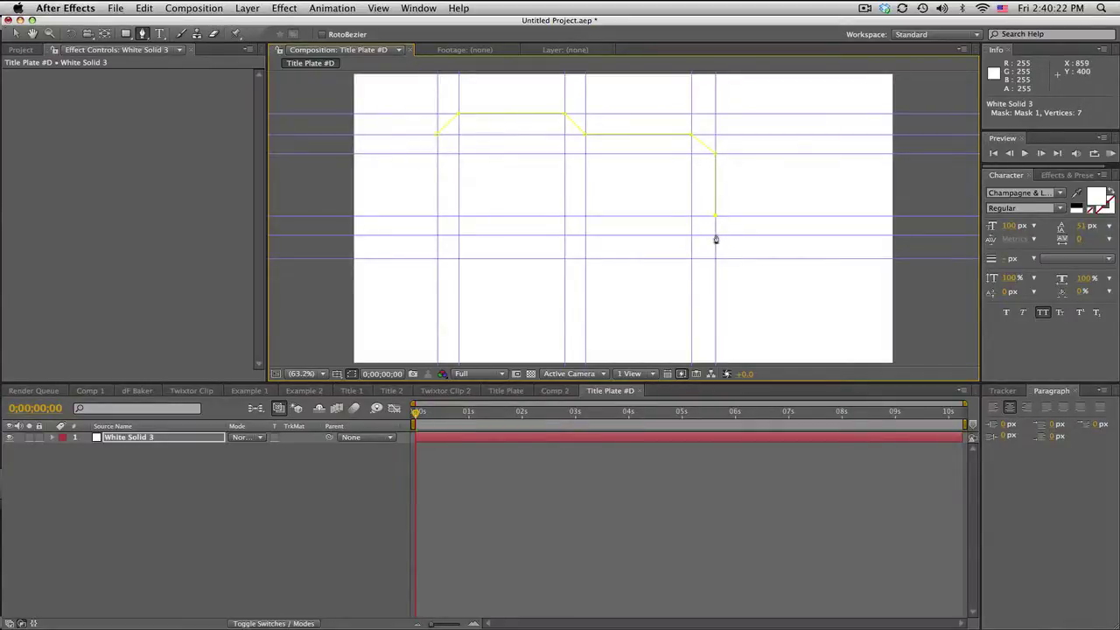
{"action": "left_click", "coordinate": [716, 234]}
{"action": "left_click", "coordinate": [692, 259]}
{"action": "left_click", "coordinate": [586, 259]}
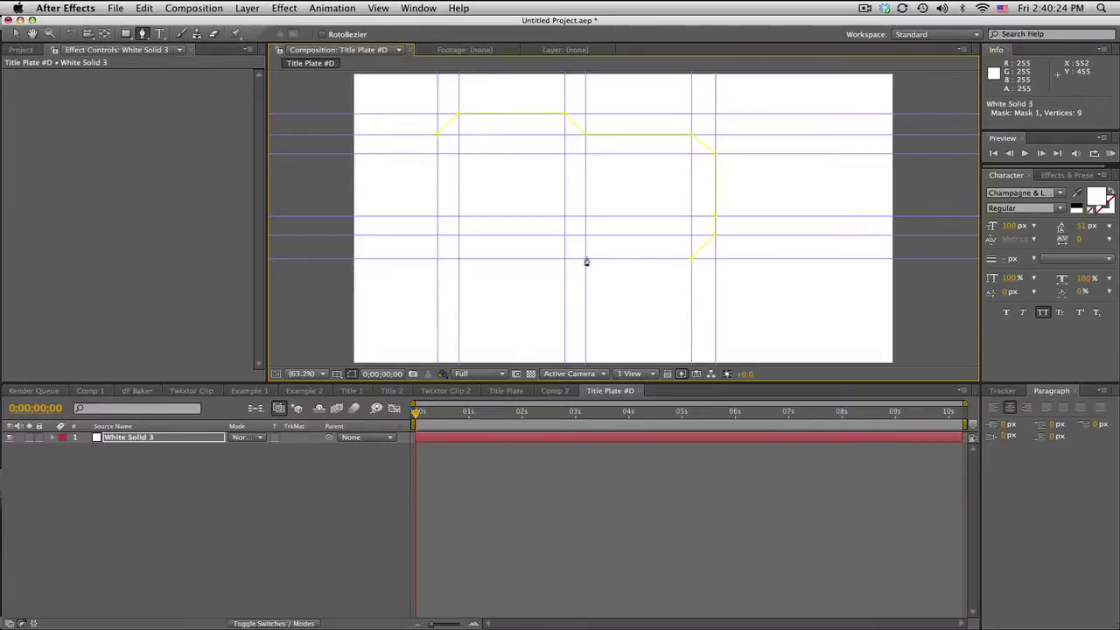
{"action": "left_click", "coordinate": [460, 236]}
{"action": "left_click", "coordinate": [439, 217]}
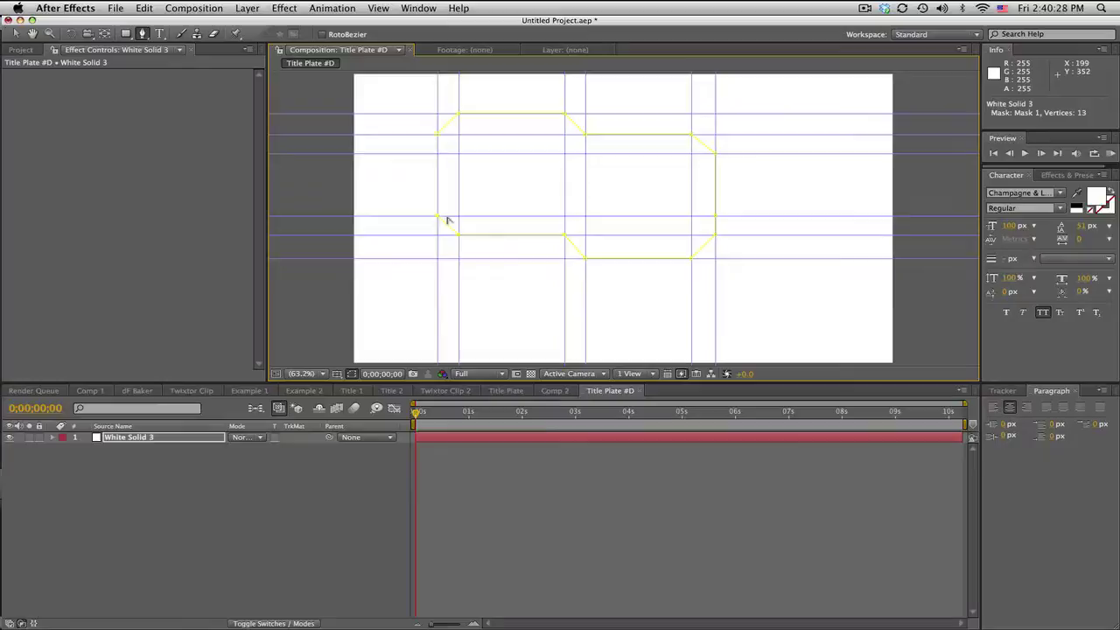
{"action": "left_click", "coordinate": [438, 137]}
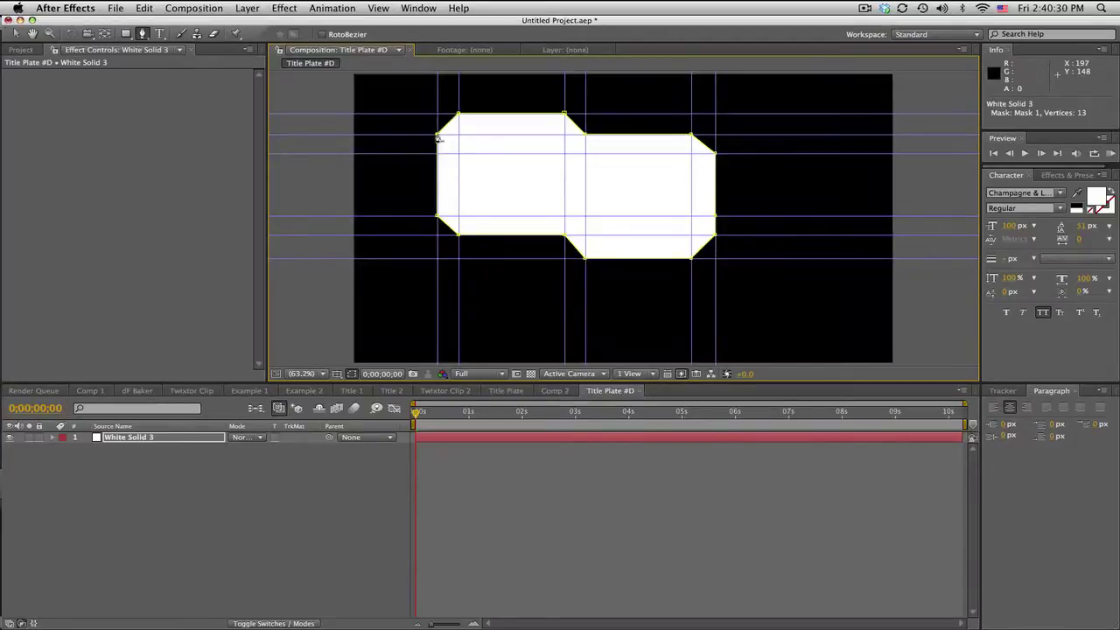
{"action": "left_click", "coordinate": [580, 461]}
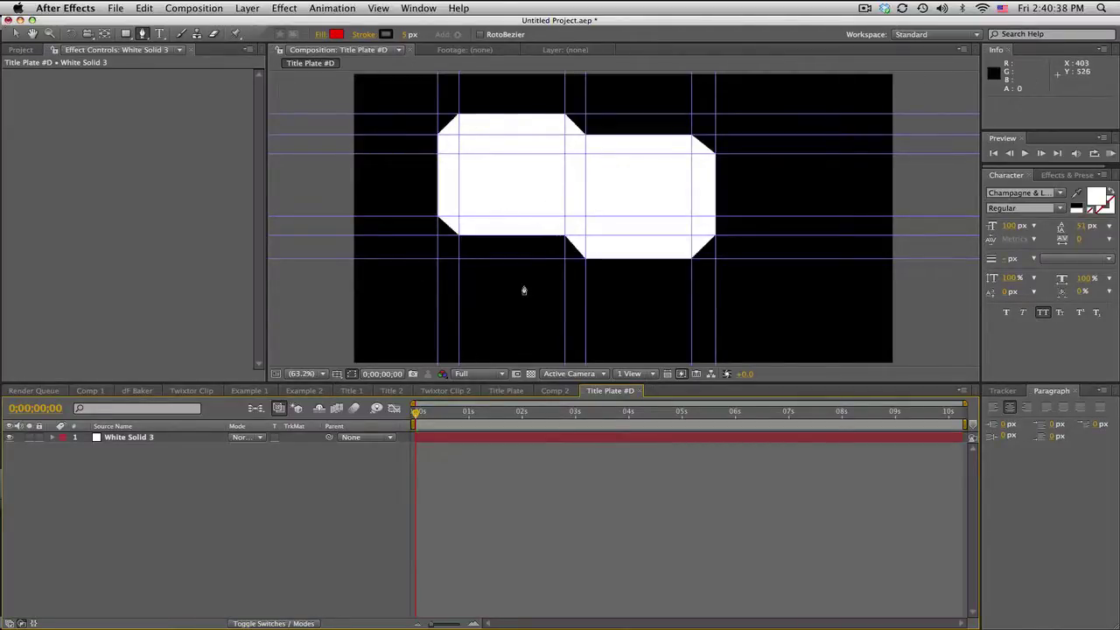
Unlock and hide the guides.
{"action": "left_click", "coordinate": [378, 7]}
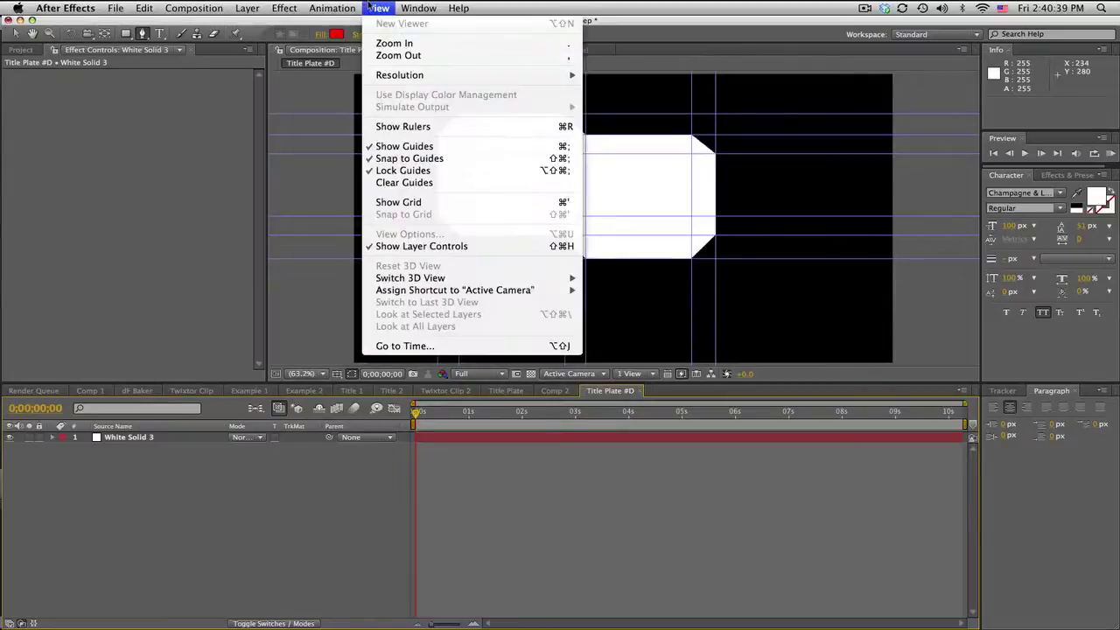
{"action": "left_click", "coordinate": [400, 171]}
{"action": "left_click", "coordinate": [372, 8]}
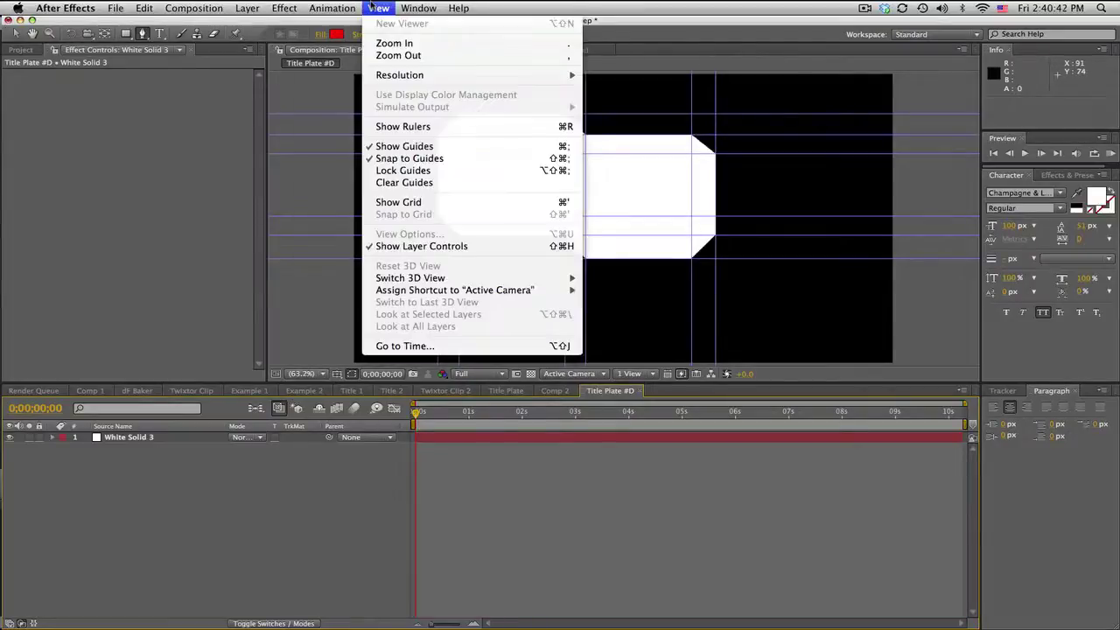
{"action": "left_click", "coordinate": [396, 146]}
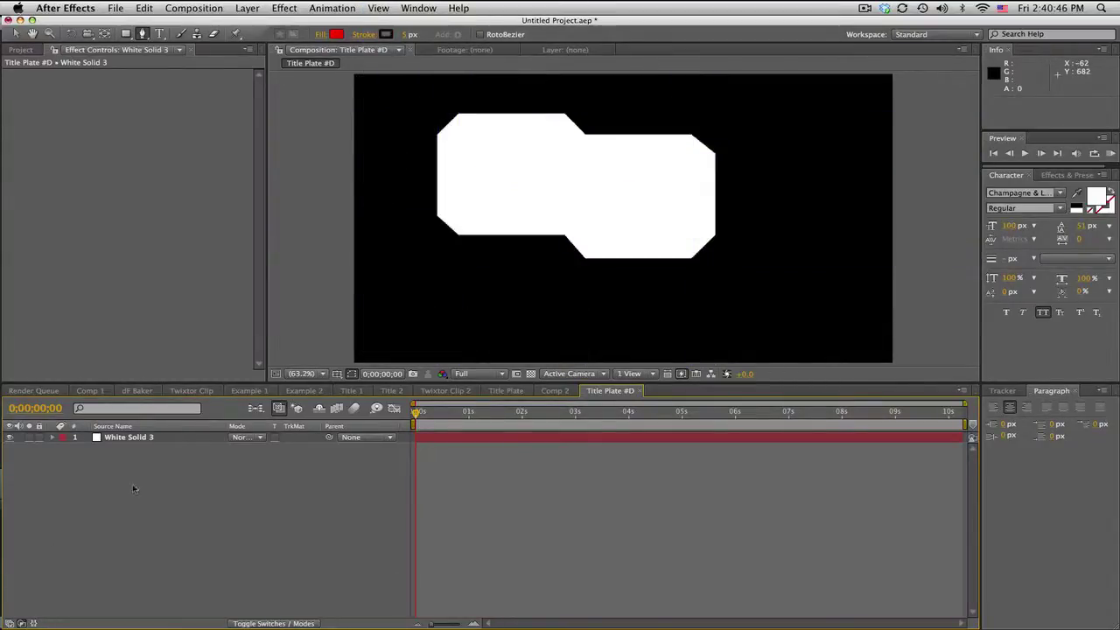
Centre the white plate in the frame using the title and action safe overlay.
{"action": "left_click", "coordinate": [155, 437]}
{"action": "left_click", "coordinate": [16, 34]}
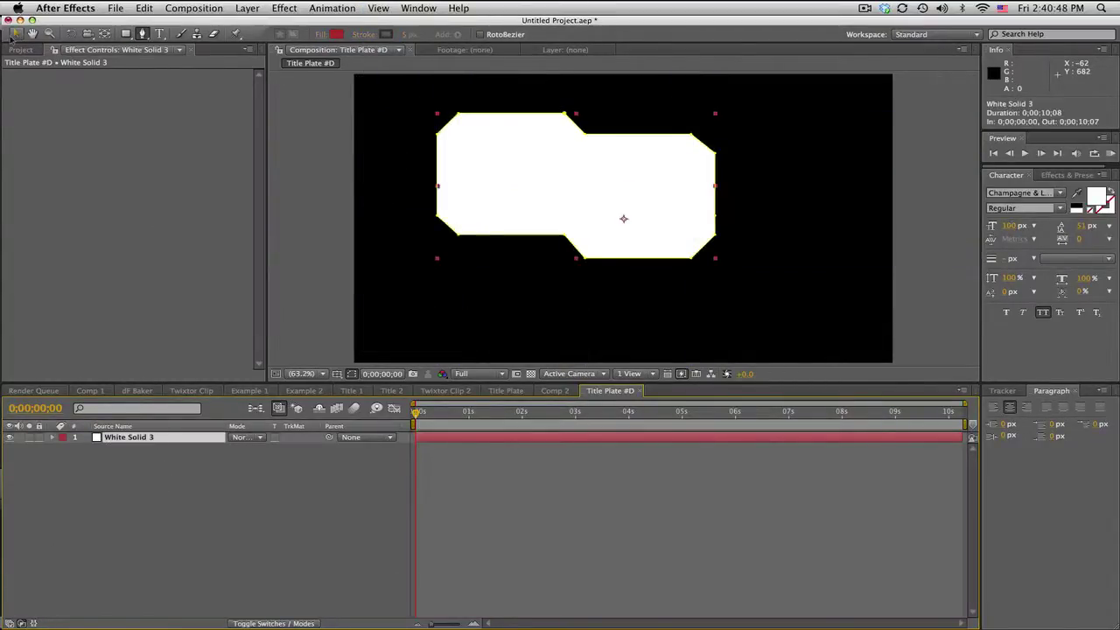
{"action": "left_click", "coordinate": [343, 373]}
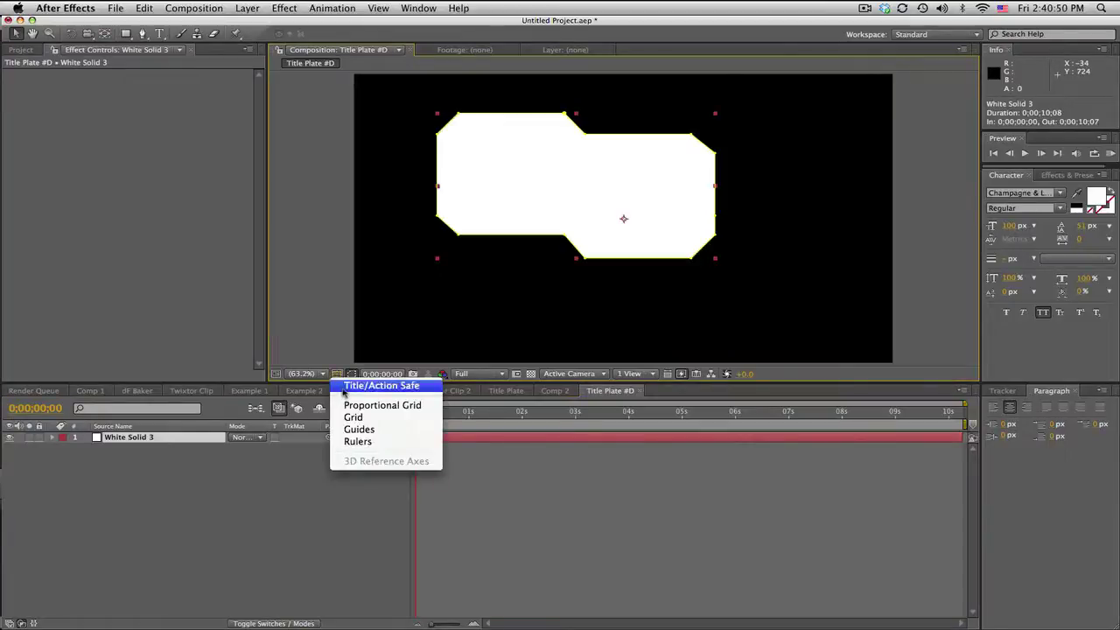
{"action": "left_click", "coordinate": [345, 385]}
{"action": "left_click_drag", "start_coordinate": [569, 218], "coordinate": [627, 254]}
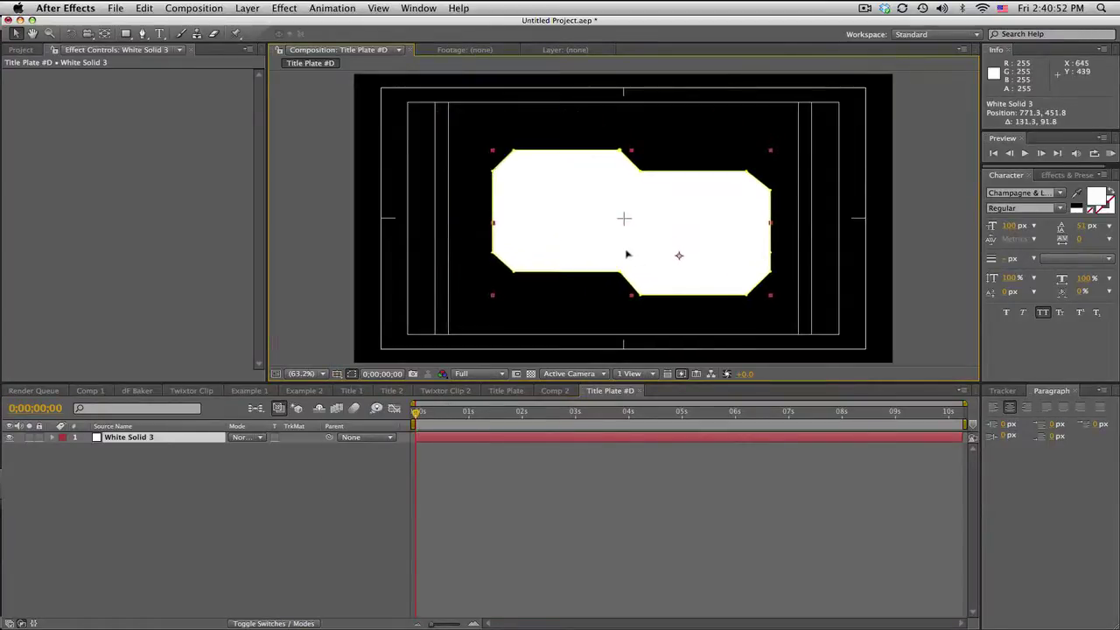
{"action": "left_click_drag", "start_coordinate": [627, 253], "coordinate": [624, 220]}
{"action": "key", "text": "y"}
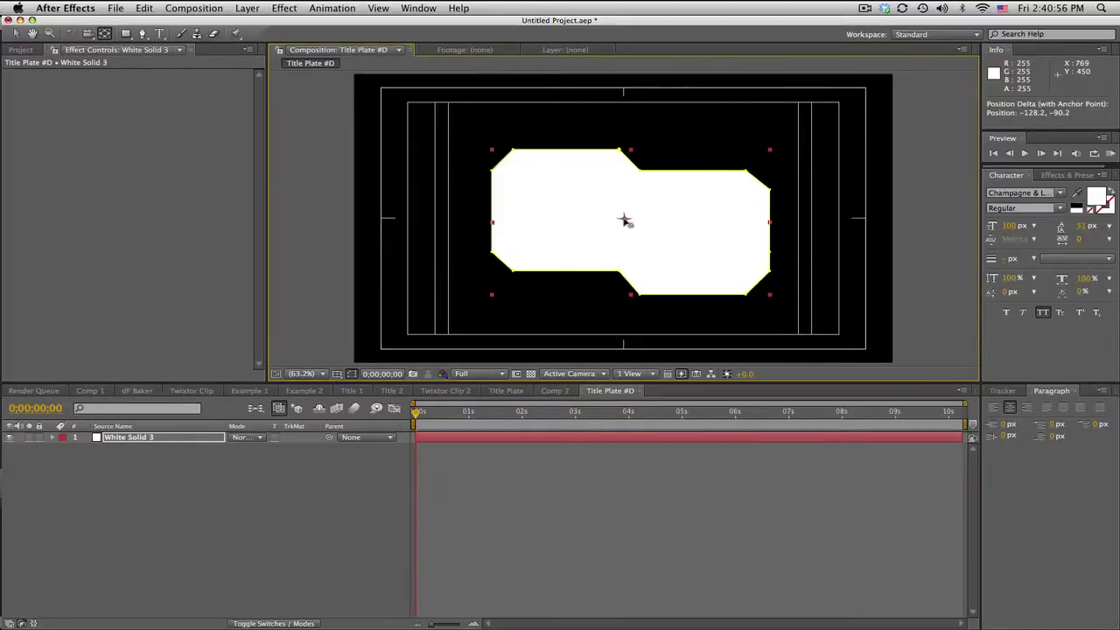
{"action": "left_click", "coordinate": [351, 374]}
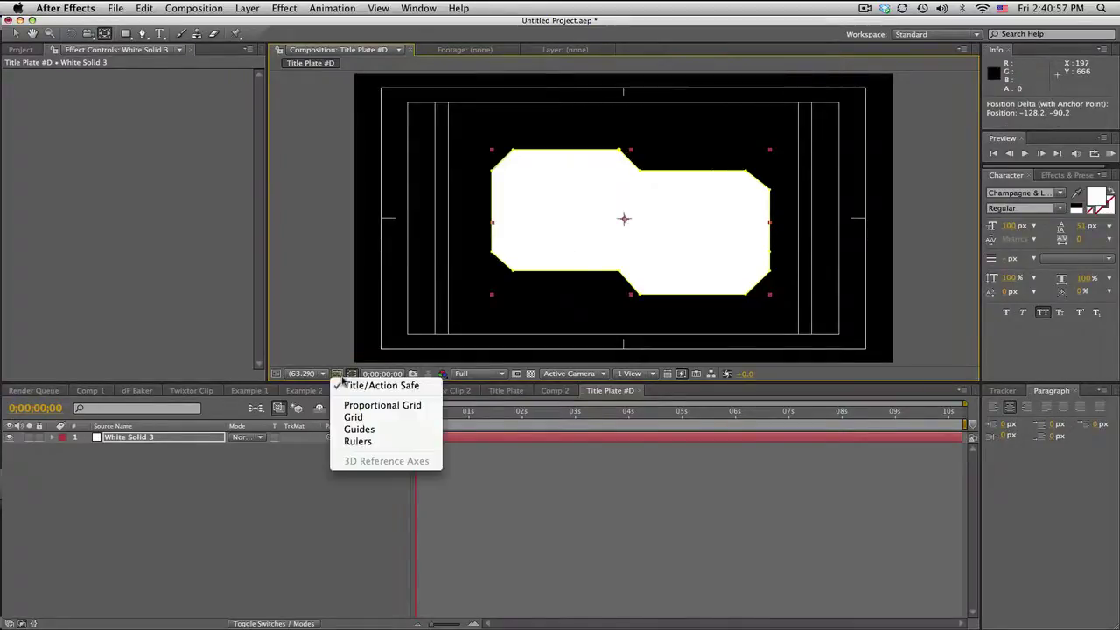
{"action": "left_click", "coordinate": [351, 389]}
{"action": "left_click", "coordinate": [589, 511]}
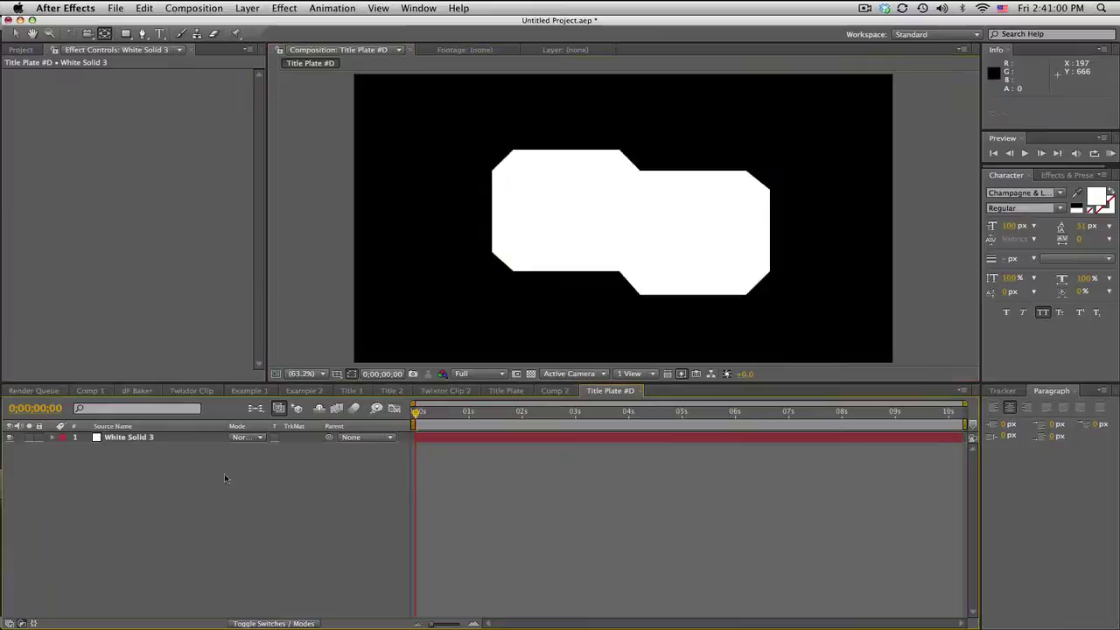
Rename the plate layer to 'Main Plate'.
{"action": "left_click", "coordinate": [194, 437]}
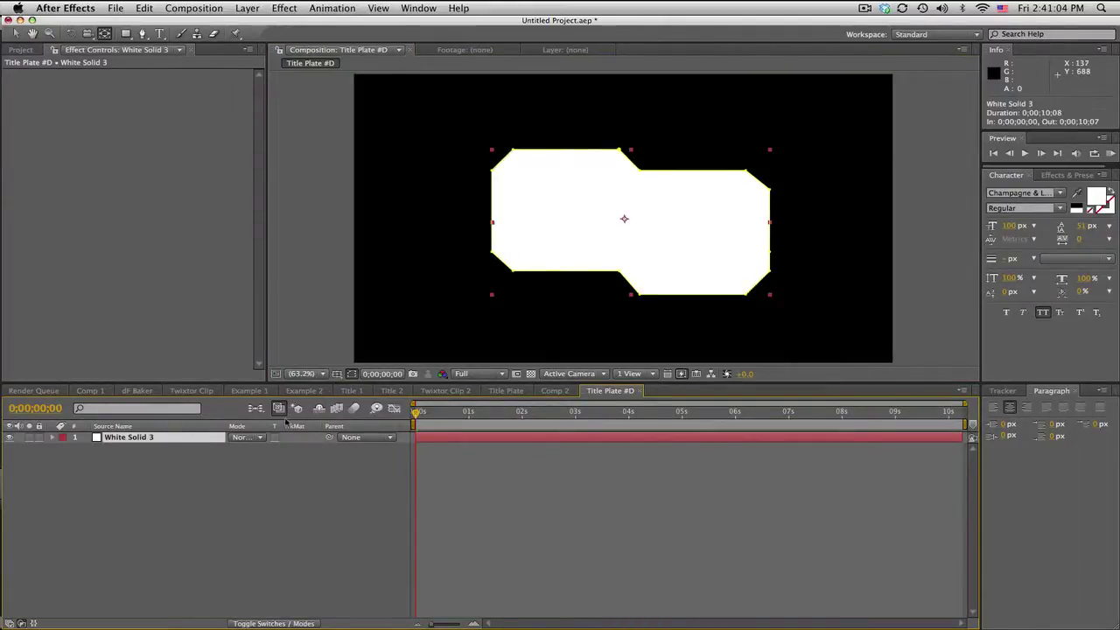
{"action": "key", "text": "Return"}
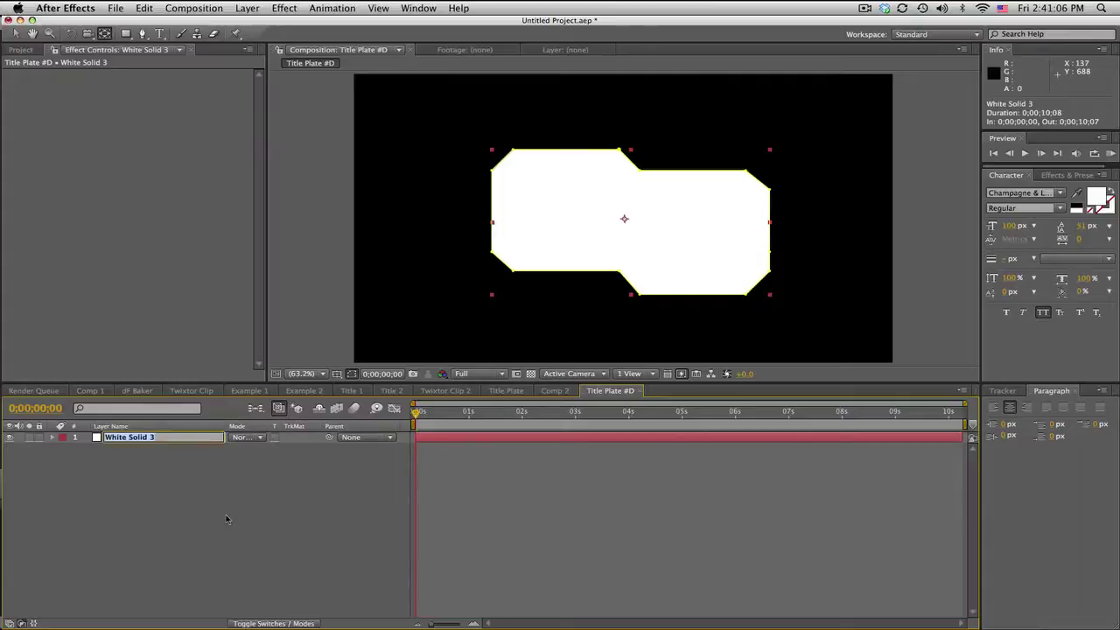
{"action": "type", "text": "Main Plate"}
{"action": "key", "text": "Return"}
{"action": "left_click", "coordinate": [161, 439]}
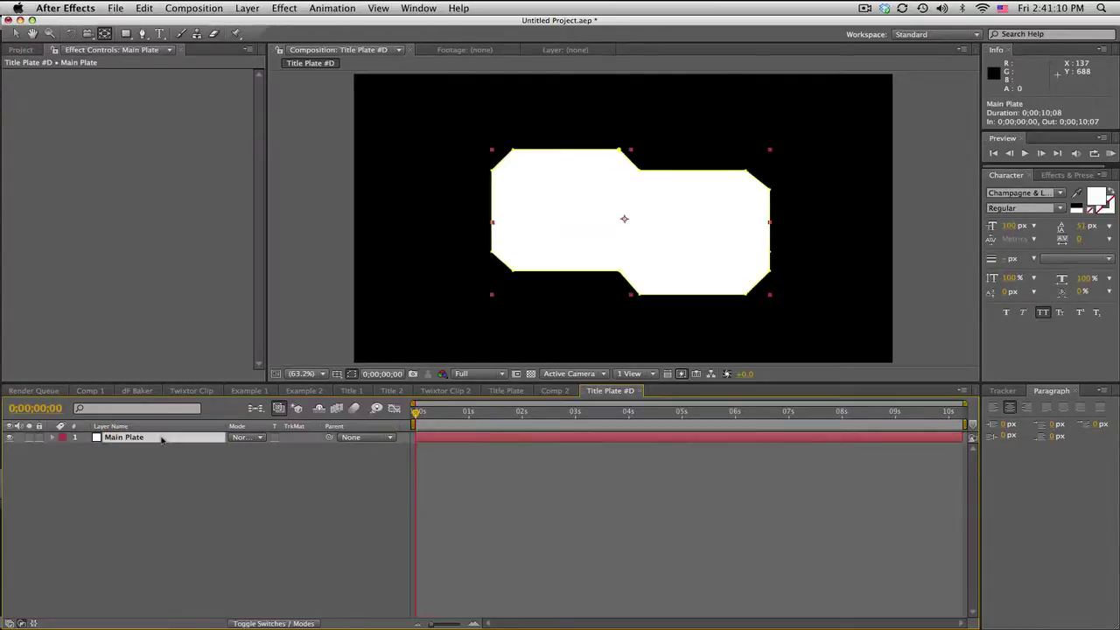
Duplicate Main Plate and set the copy's Mask 1 expansion to 20 px.
{"action": "key", "text": "ctrl+d"}
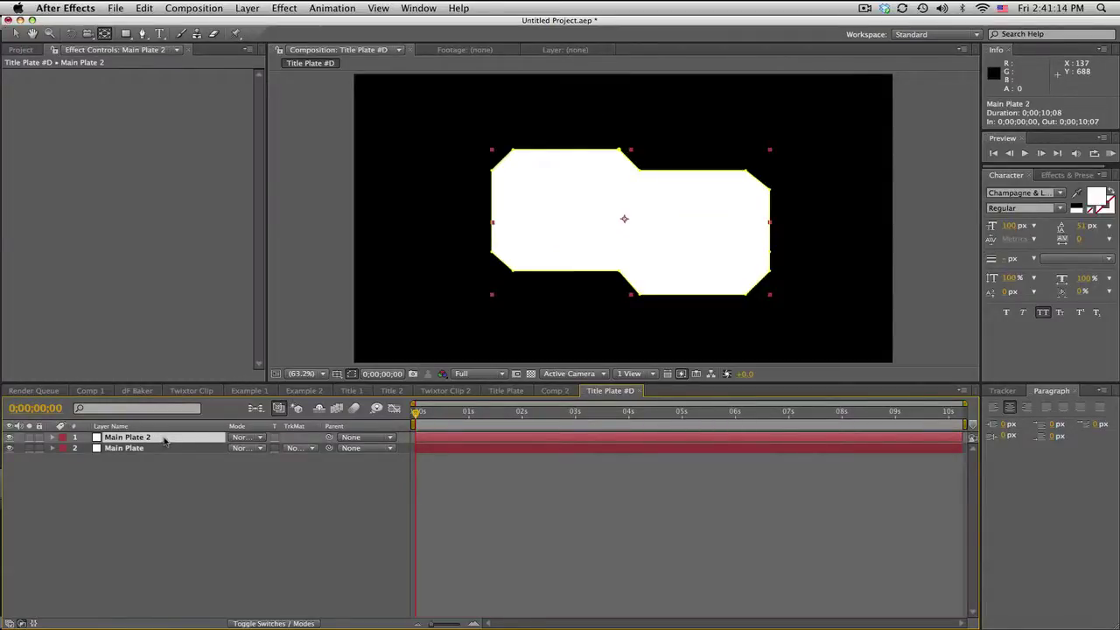
{"action": "key", "text": "m"}
{"action": "left_click", "coordinate": [76, 448]}
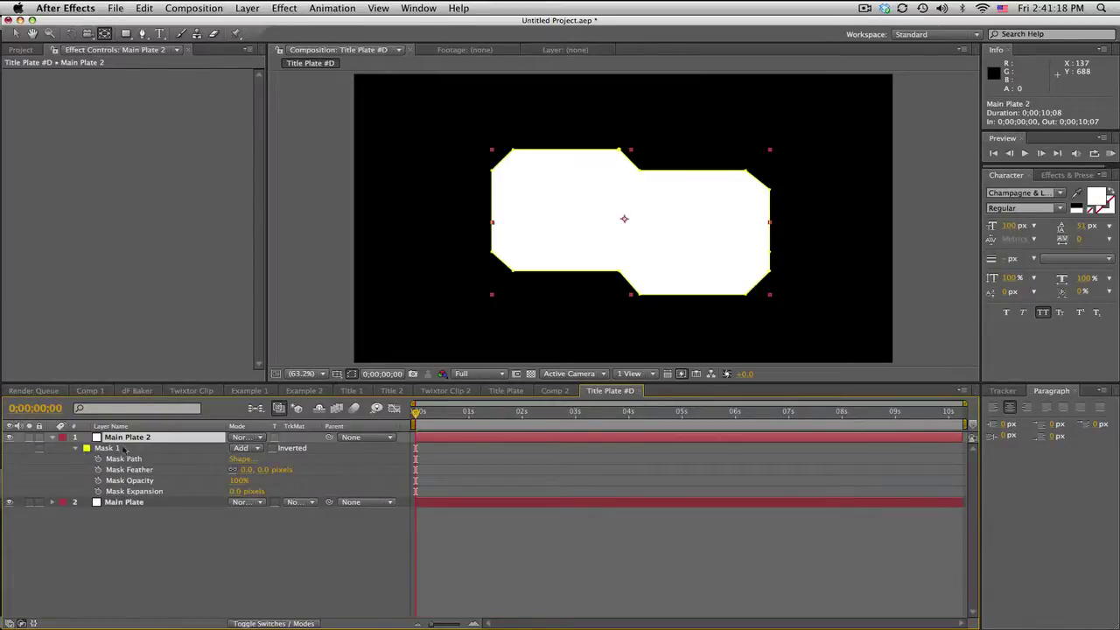
{"action": "left_click_drag", "start_coordinate": [234, 491], "coordinate": [249, 491]}
{"action": "left_click", "coordinate": [250, 491]}
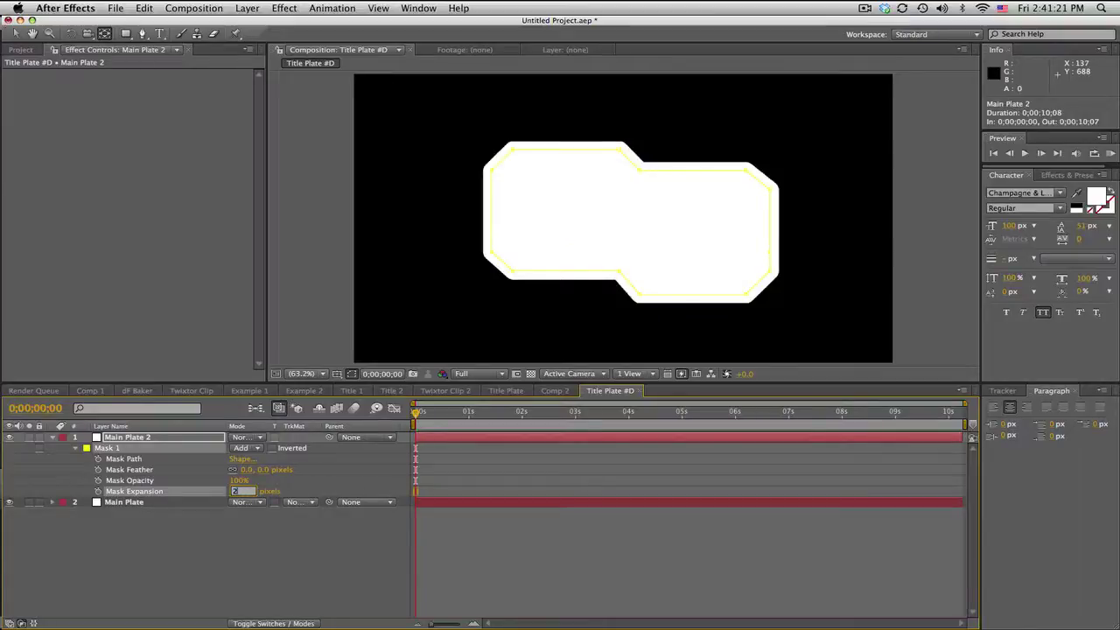
{"action": "type", "text": "20"}
{"action": "key", "text": "Return"}
Duplicate Mask 1 as Mask 2, set to Subtract with 15 px expansion.
{"action": "left_click", "coordinate": [114, 452]}
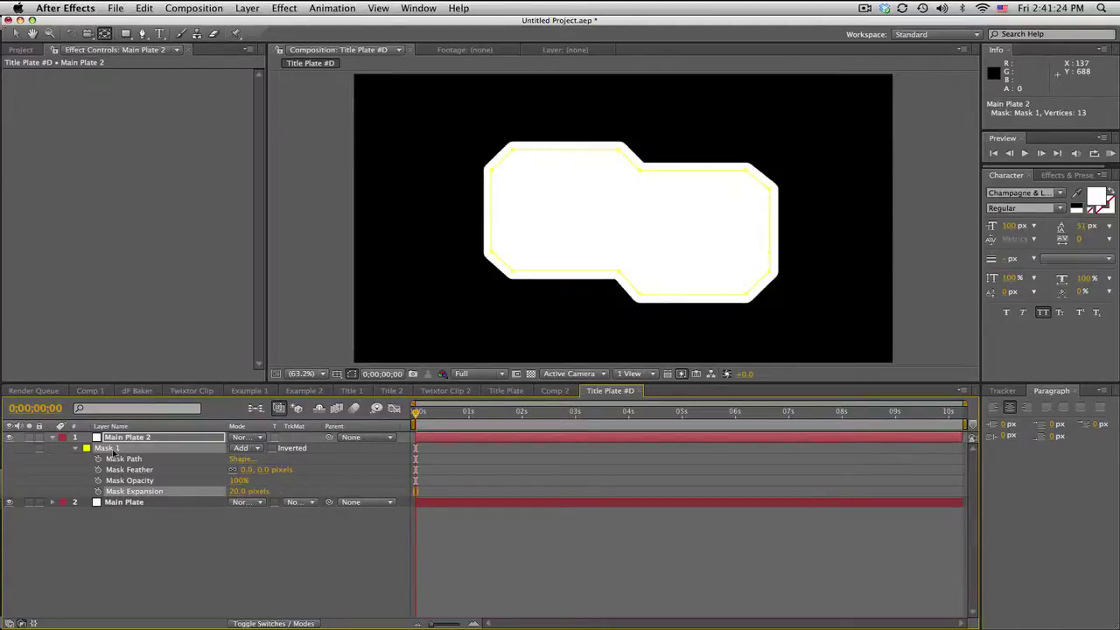
{"action": "key", "text": "super+d"}
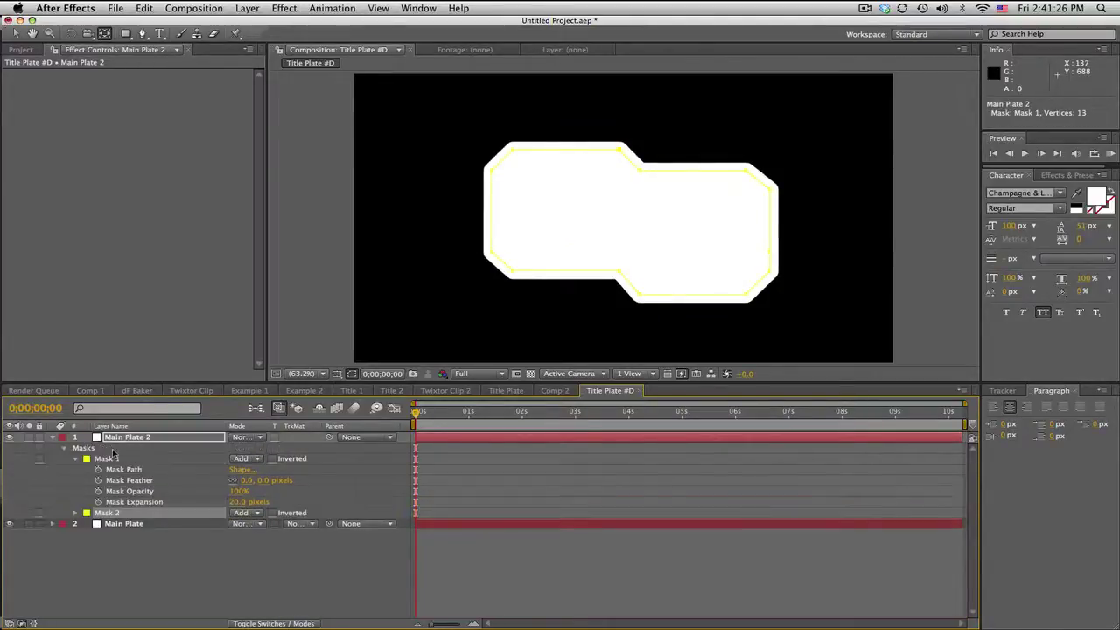
{"action": "left_click", "coordinate": [75, 513]}
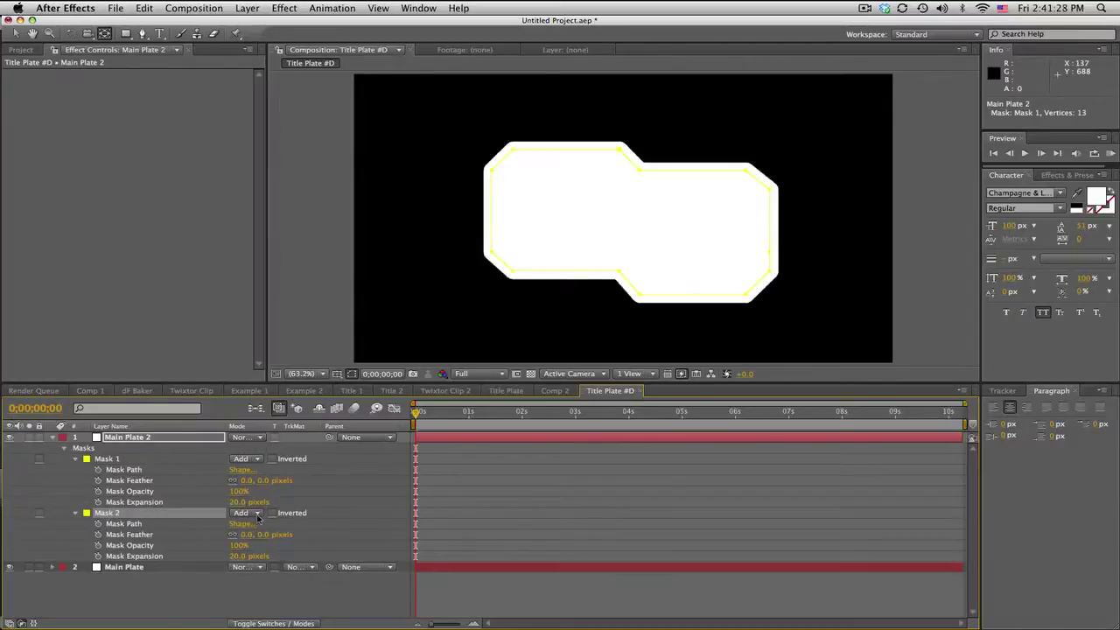
{"action": "left_click", "coordinate": [247, 513]}
{"action": "left_click", "coordinate": [250, 525]}
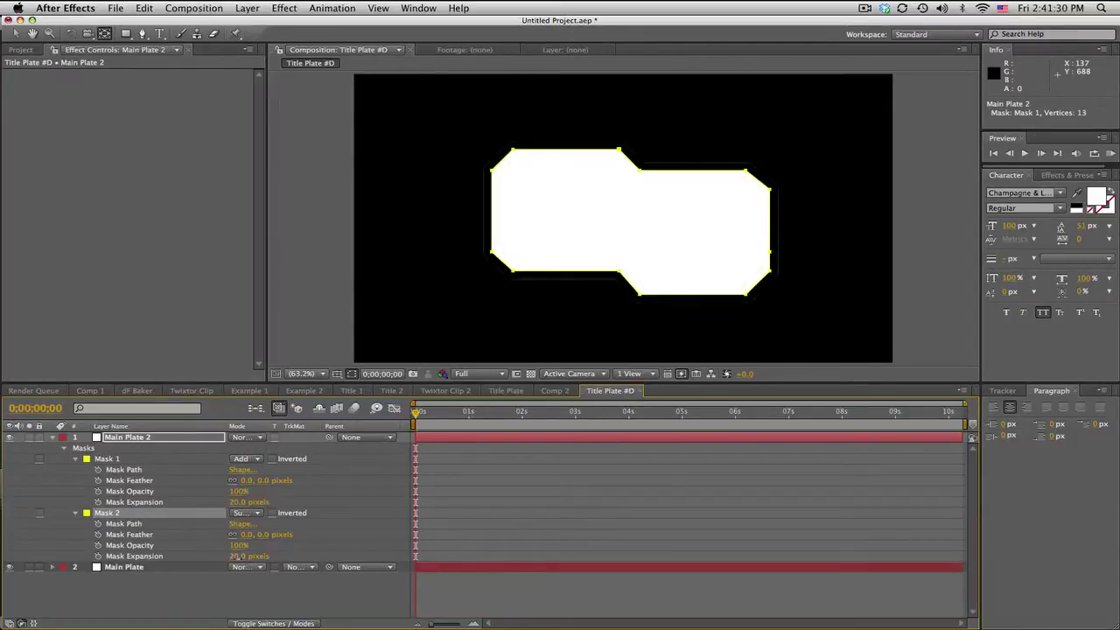
{"action": "left_click_drag", "start_coordinate": [237, 556], "coordinate": [232, 556]}
{"action": "left_click", "coordinate": [237, 558]}
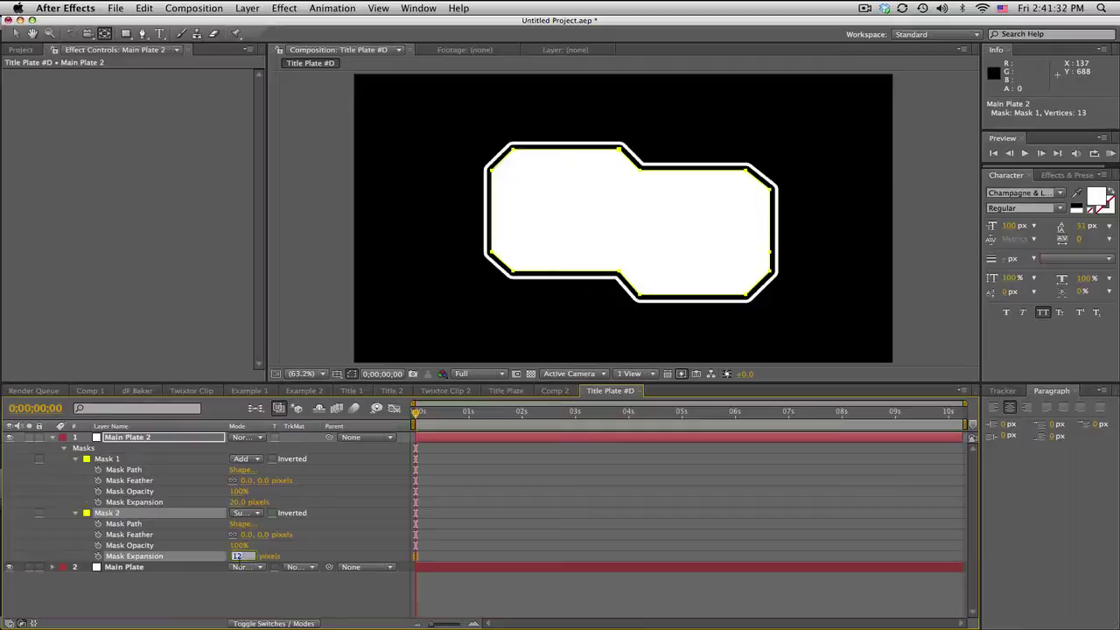
{"action": "type", "text": "15"}
{"action": "key", "text": "Return"}
{"action": "left_click", "coordinate": [453, 593]}
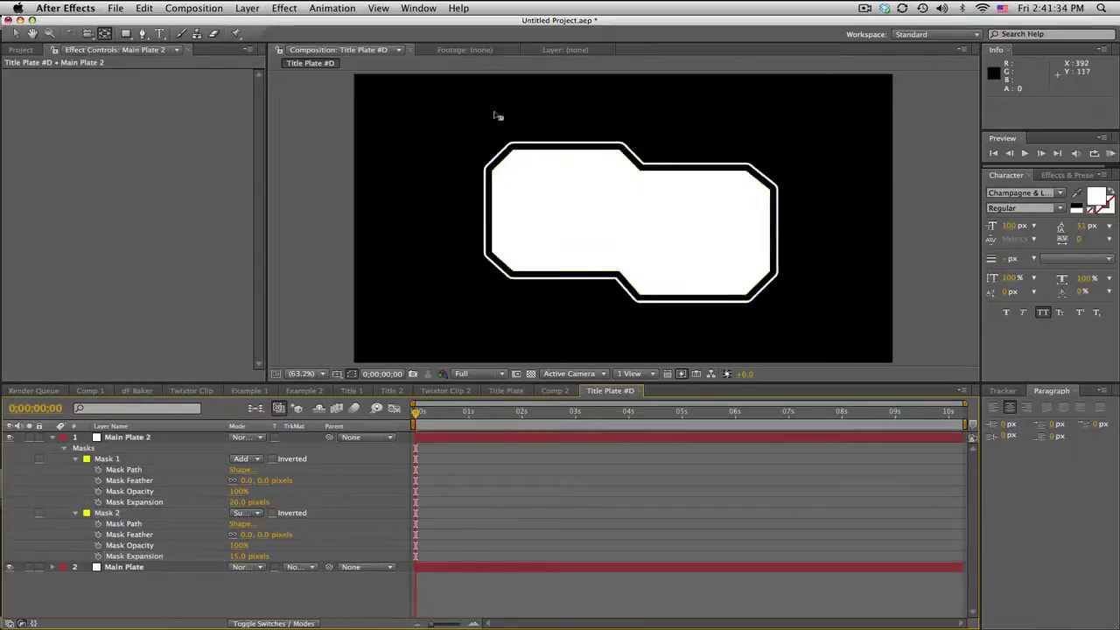
Check the outline ring in solo, then rename Main Plate 2 to 'Edges'.
{"action": "left_click", "coordinate": [29, 438]}
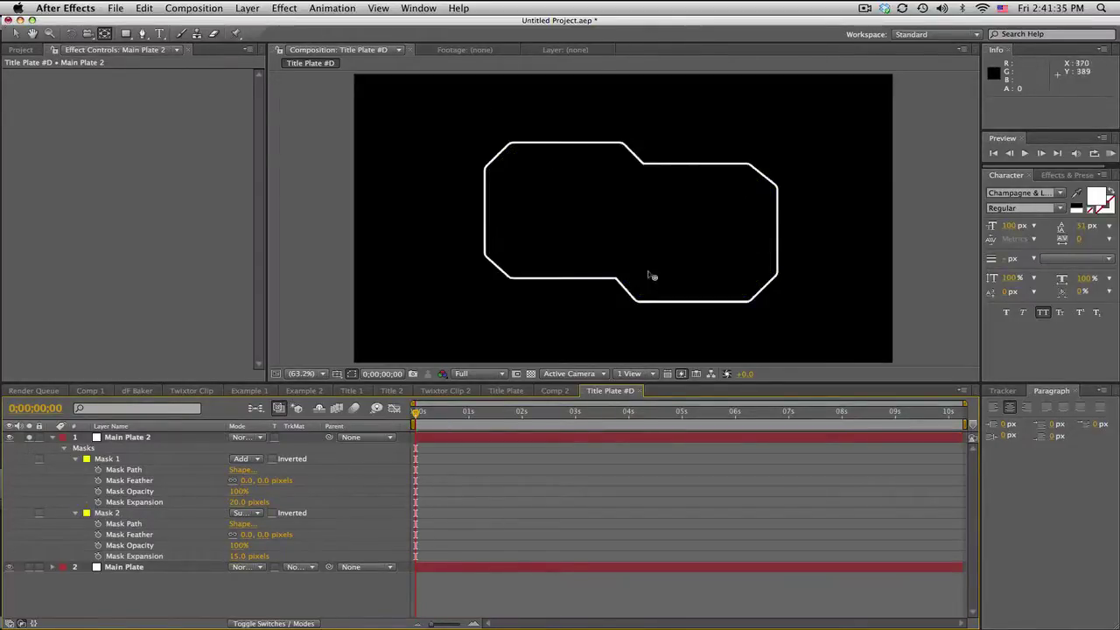
{"action": "left_click", "coordinate": [28, 437]}
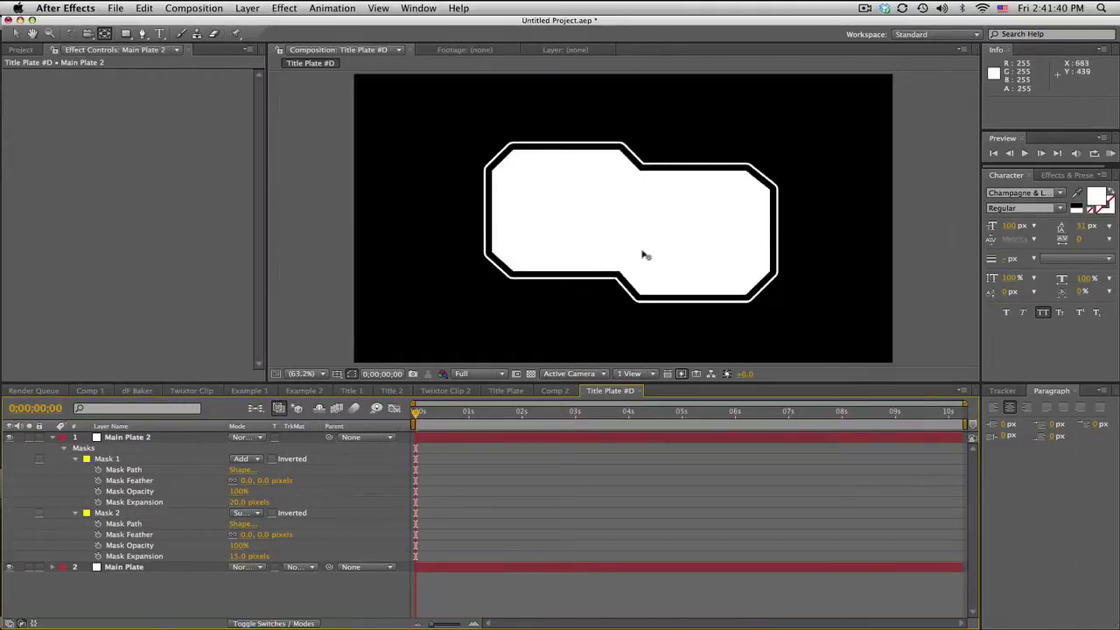
{"action": "left_click", "coordinate": [168, 438]}
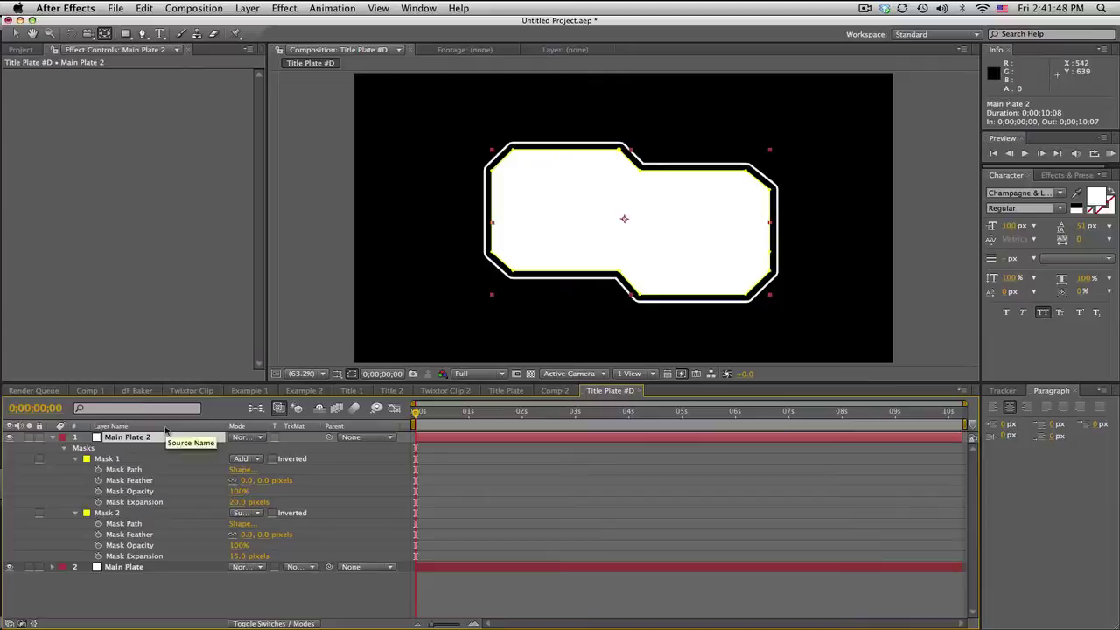
{"action": "key", "text": "Return"}
{"action": "type", "text": "Edges"}
{"action": "key", "text": "Return"}
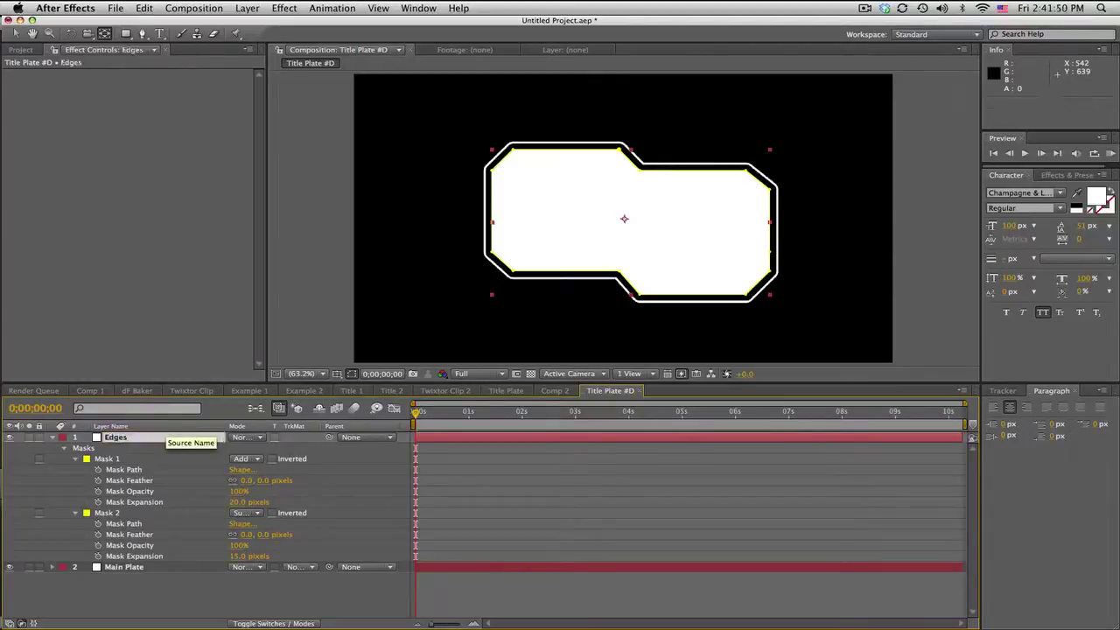
Duplicate Edges into Edges 2 through Edges 6 and solo the original Edges layer.
{"action": "key", "text": "super+d"}
{"action": "key", "text": "super+d"}
{"action": "key", "text": "super+d"}
{"action": "key", "text": "super+d"}
{"action": "key", "text": "super+d"}
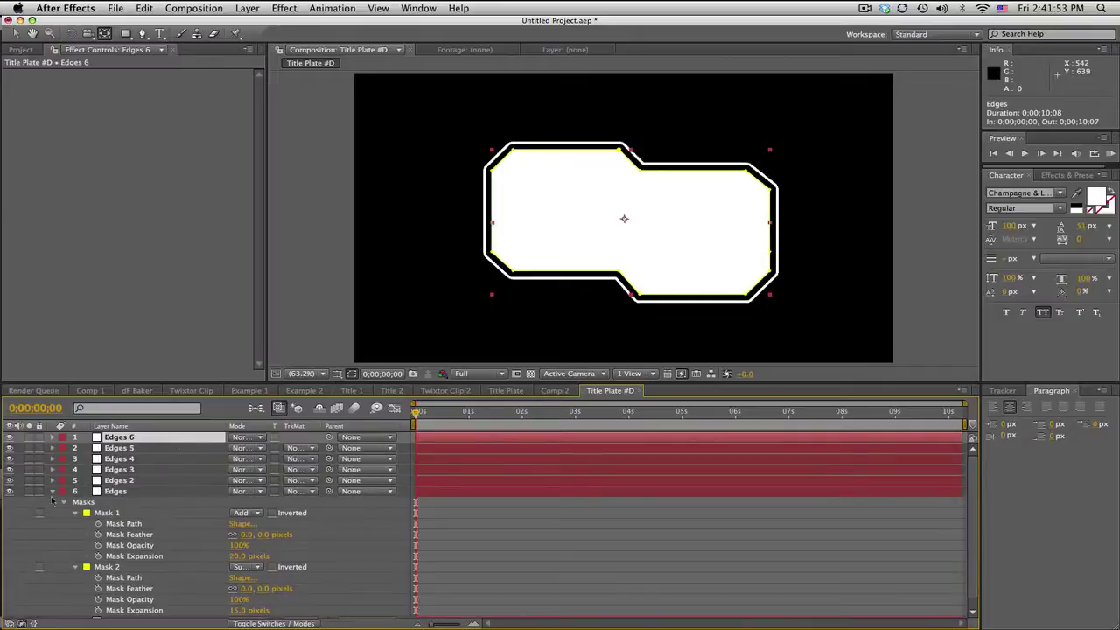
{"action": "left_click", "coordinate": [52, 492]}
{"action": "left_click", "coordinate": [131, 493]}
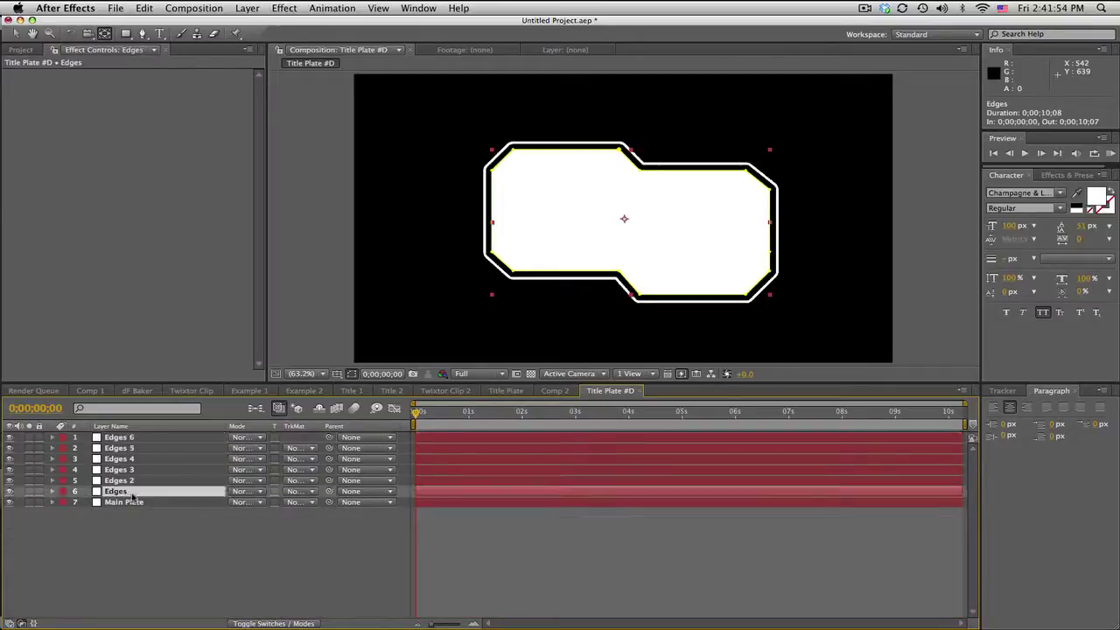
{"action": "left_click", "coordinate": [29, 492]}
Delete an accidental shape layer and reselect the original Edges layer.
{"action": "left_click", "coordinate": [342, 546]}
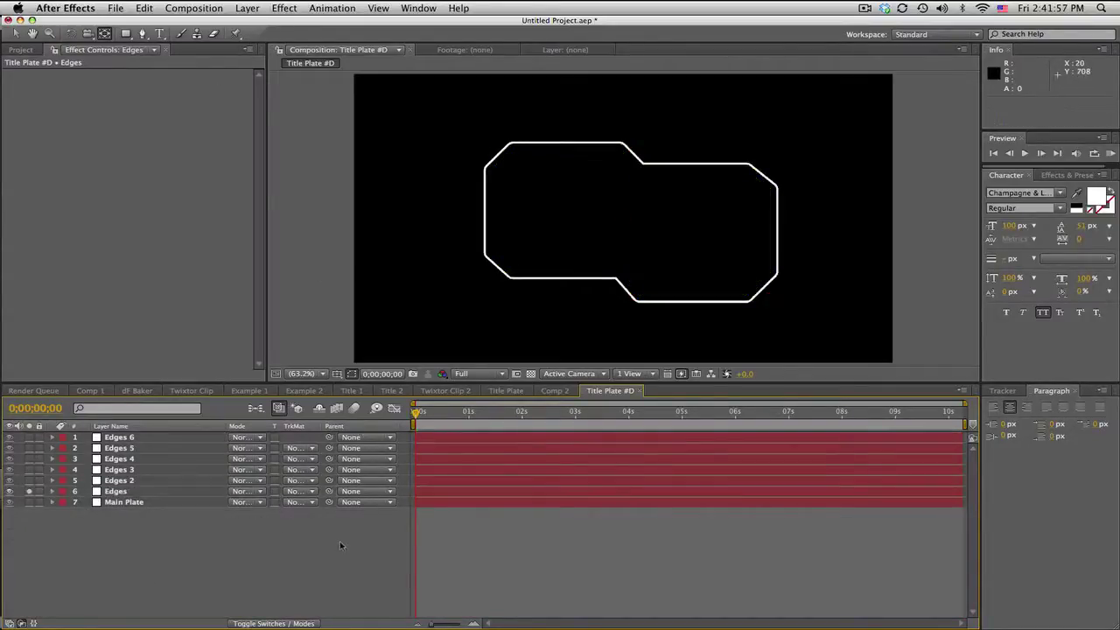
{"action": "left_click", "coordinate": [142, 34]}
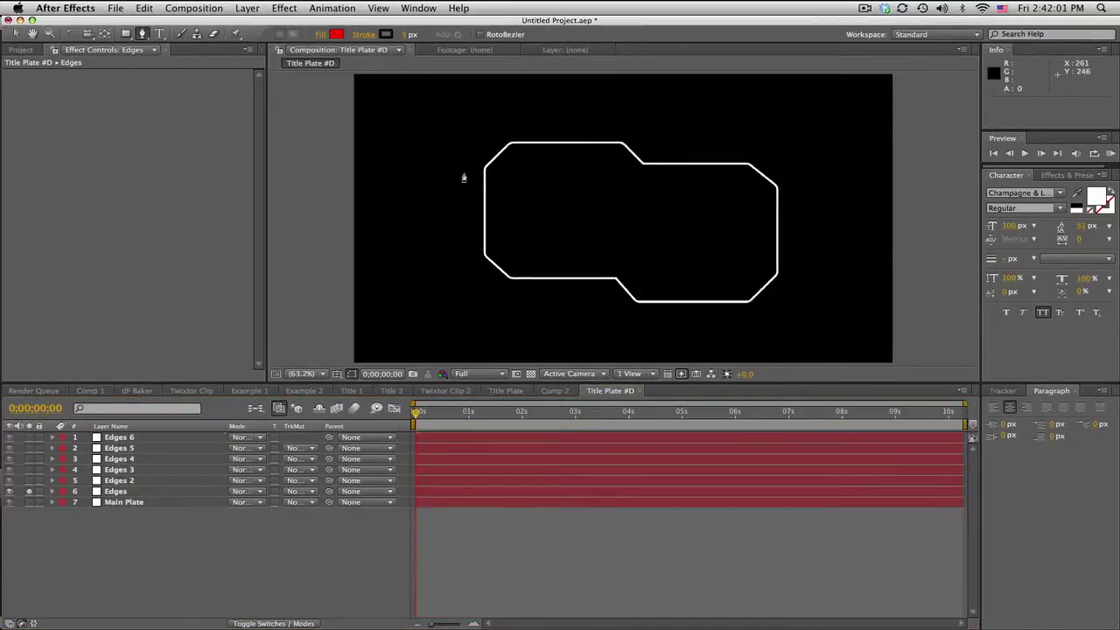
{"action": "left_click", "coordinate": [526, 179]}
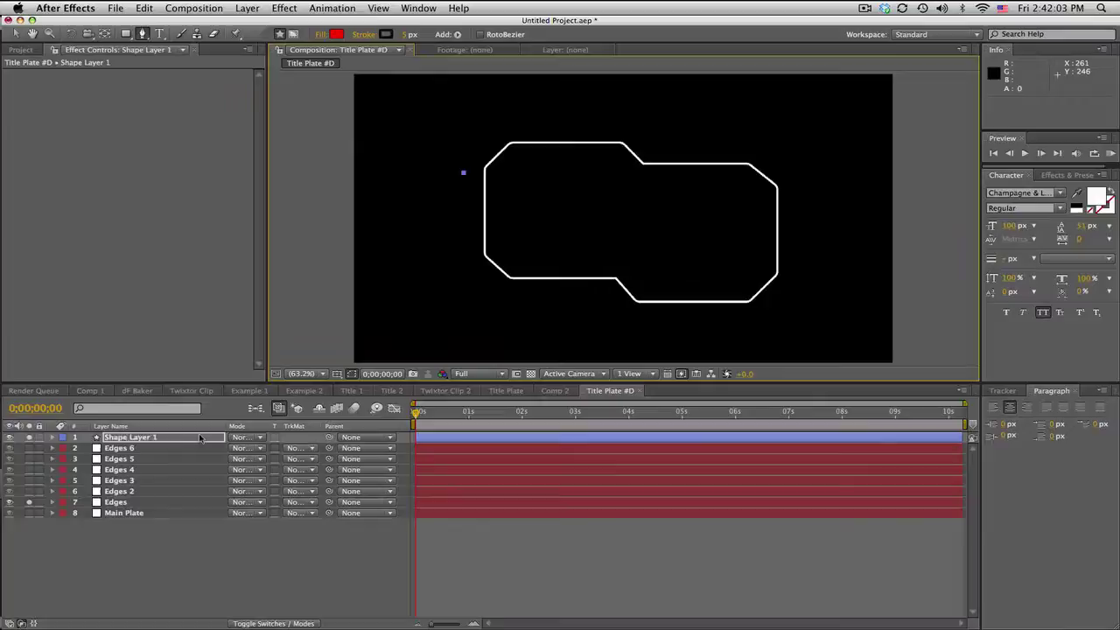
{"action": "key", "text": "Delete"}
{"action": "left_click", "coordinate": [128, 493]}
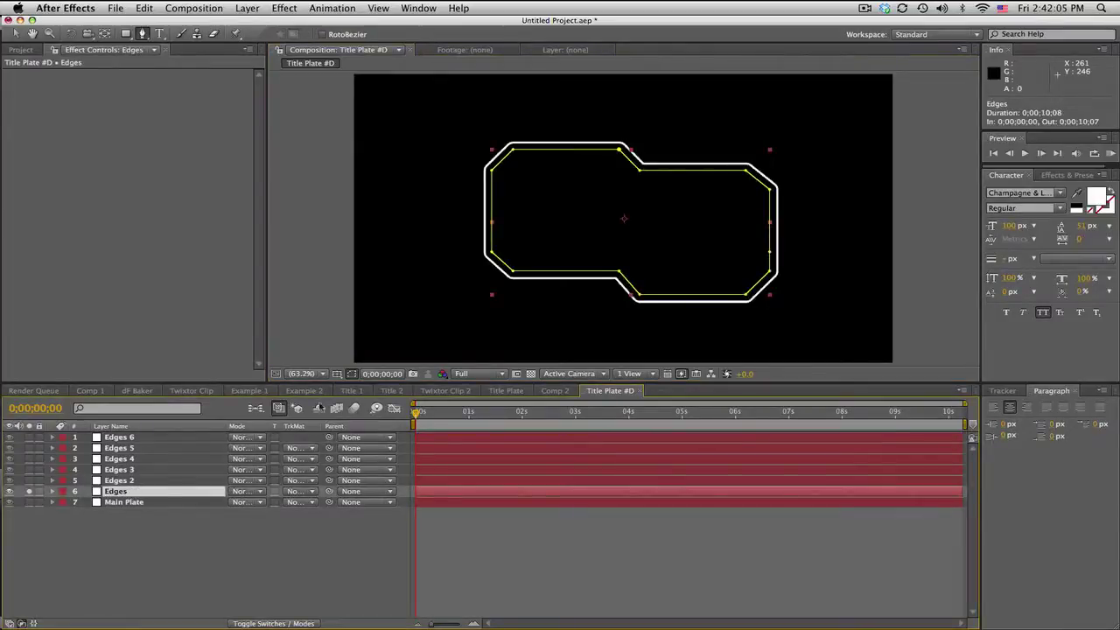
Draw a four-point mask over the top-left corner of the Edges outline.
{"action": "left_click", "coordinate": [464, 175]}
{"action": "left_click", "coordinate": [522, 175]}
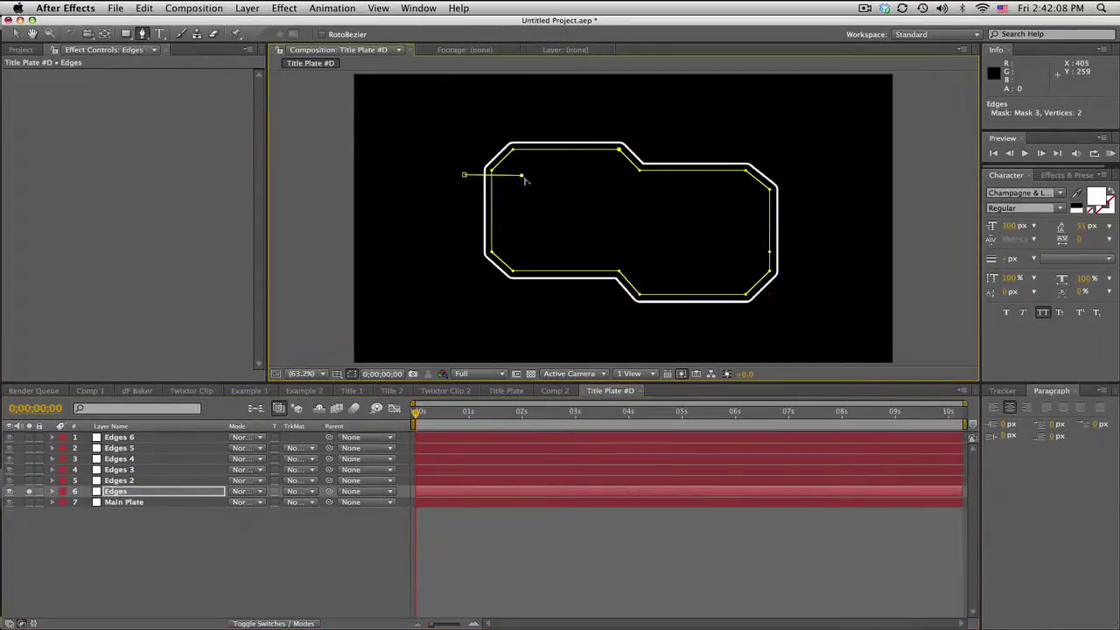
{"action": "left_click", "coordinate": [521, 119]}
{"action": "left_click", "coordinate": [472, 119]}
{"action": "left_click", "coordinate": [464, 176]}
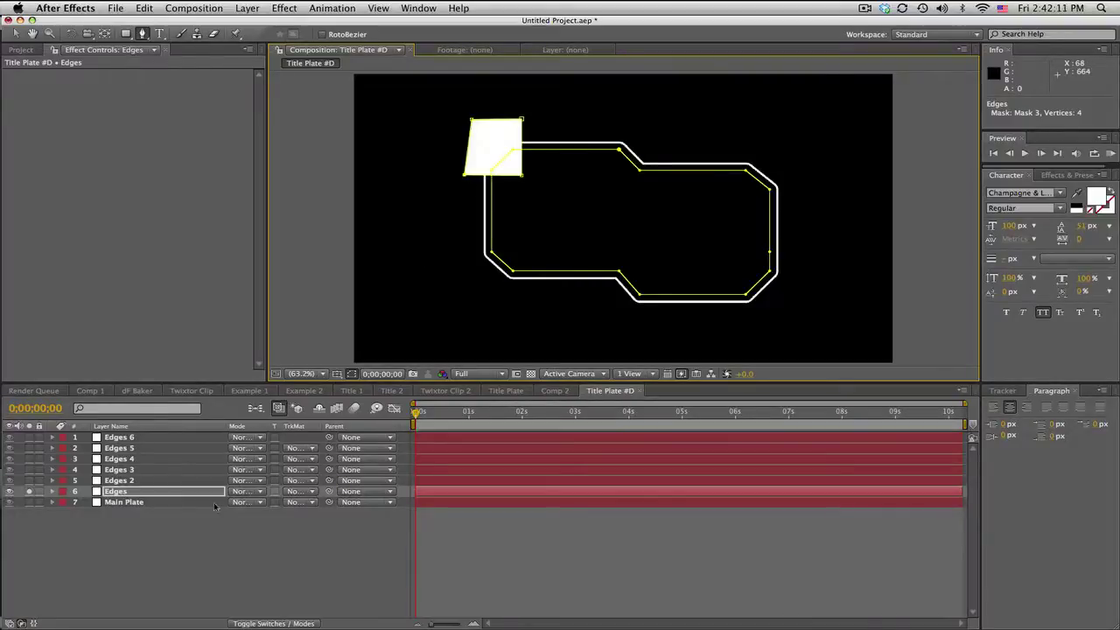
Set the Edges layer's Mask 3 to Intersect, leaving only the top-left corner stroke.
{"action": "left_click", "coordinate": [169, 492]}
{"action": "key", "text": "m"}
{"action": "key", "text": "m"}
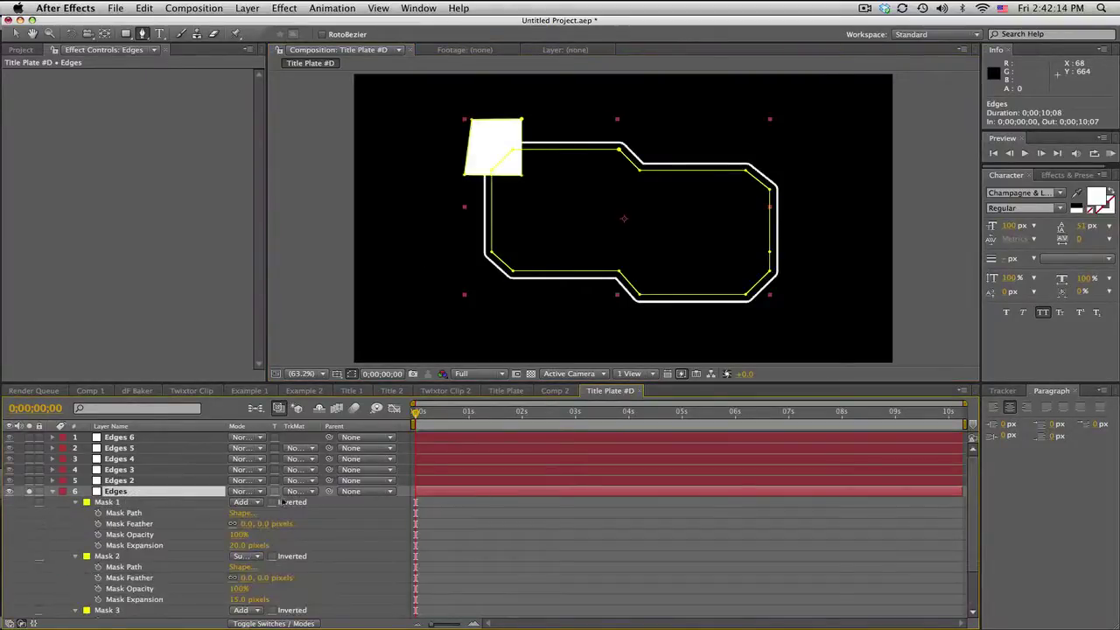
{"action": "scroll", "coordinate": [215, 561], "scroll_direction": "down", "scroll_amount": 3}
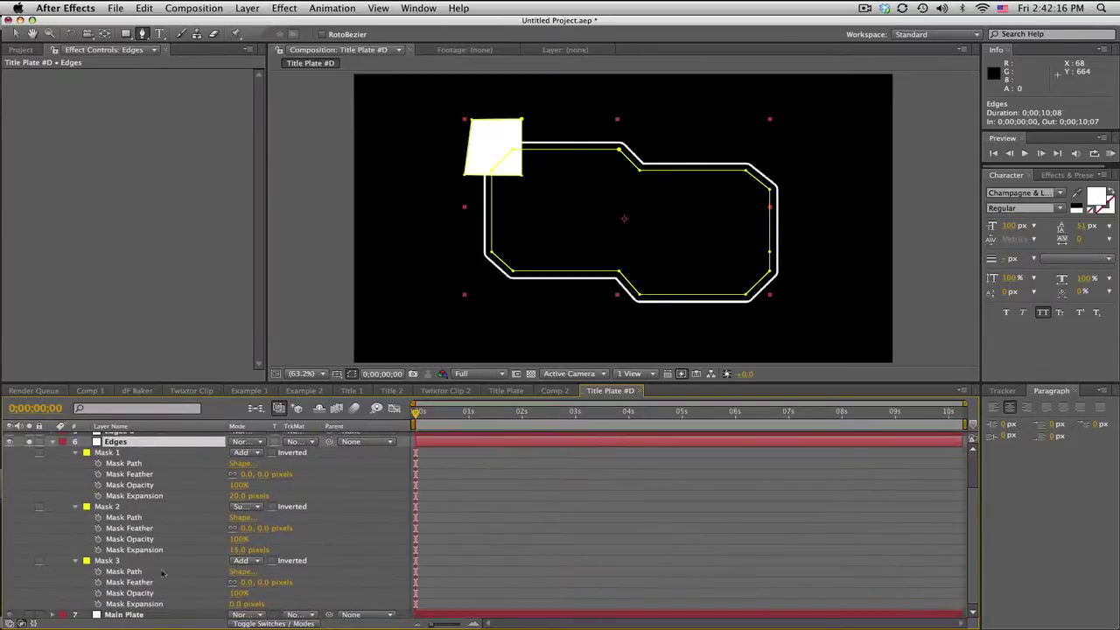
{"action": "left_click", "coordinate": [215, 561]}
{"action": "left_click", "coordinate": [246, 560]}
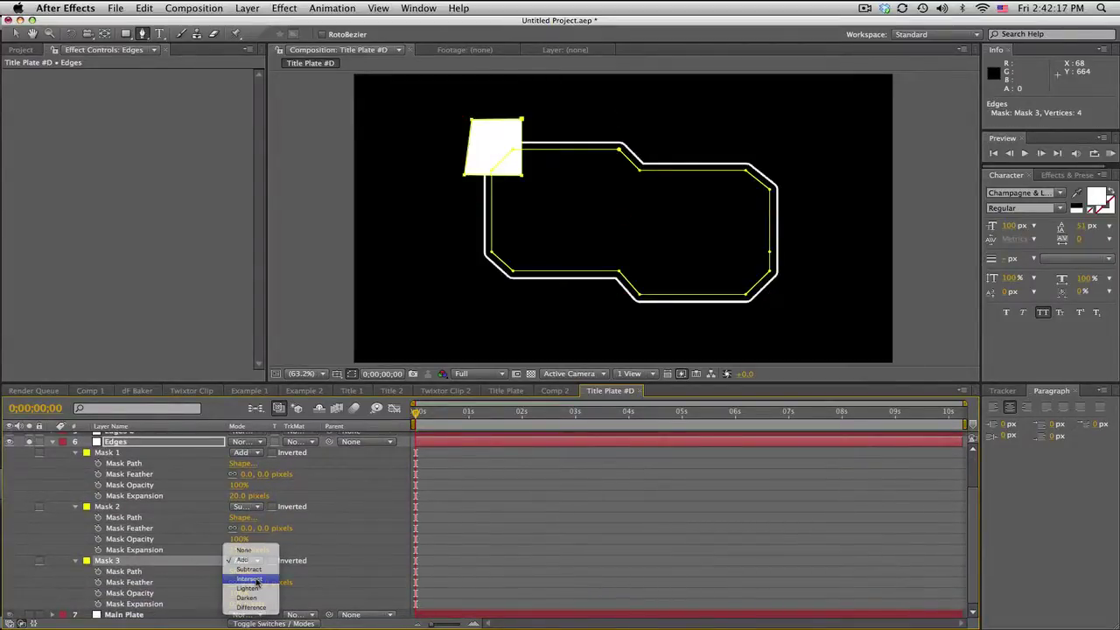
{"action": "left_click", "coordinate": [253, 581]}
{"action": "left_click", "coordinate": [551, 538]}
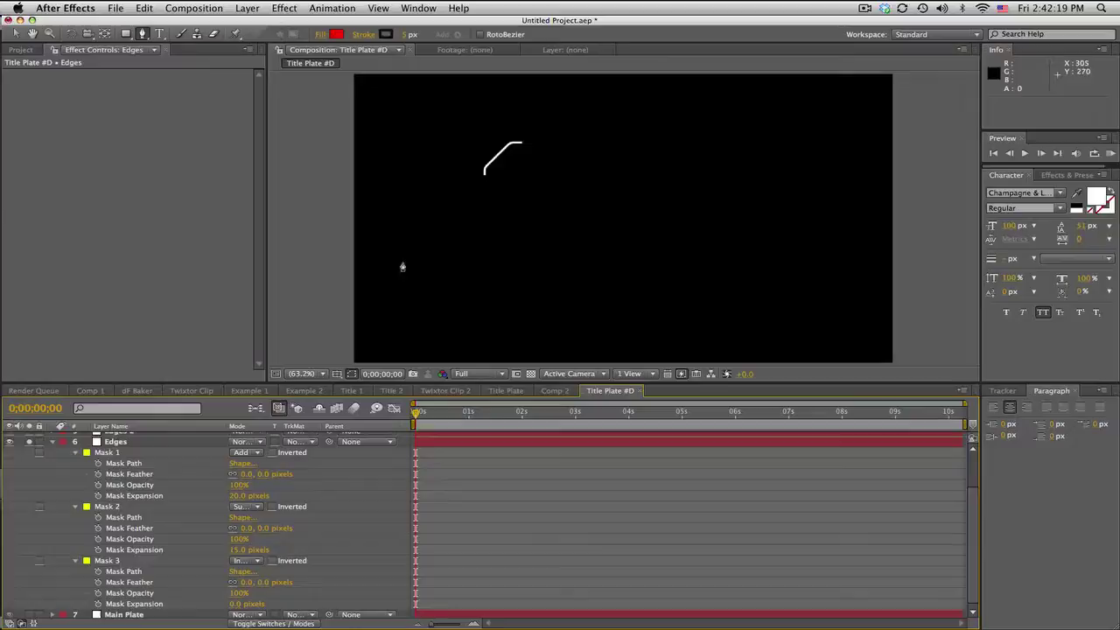
{"action": "left_click", "coordinate": [53, 442]}
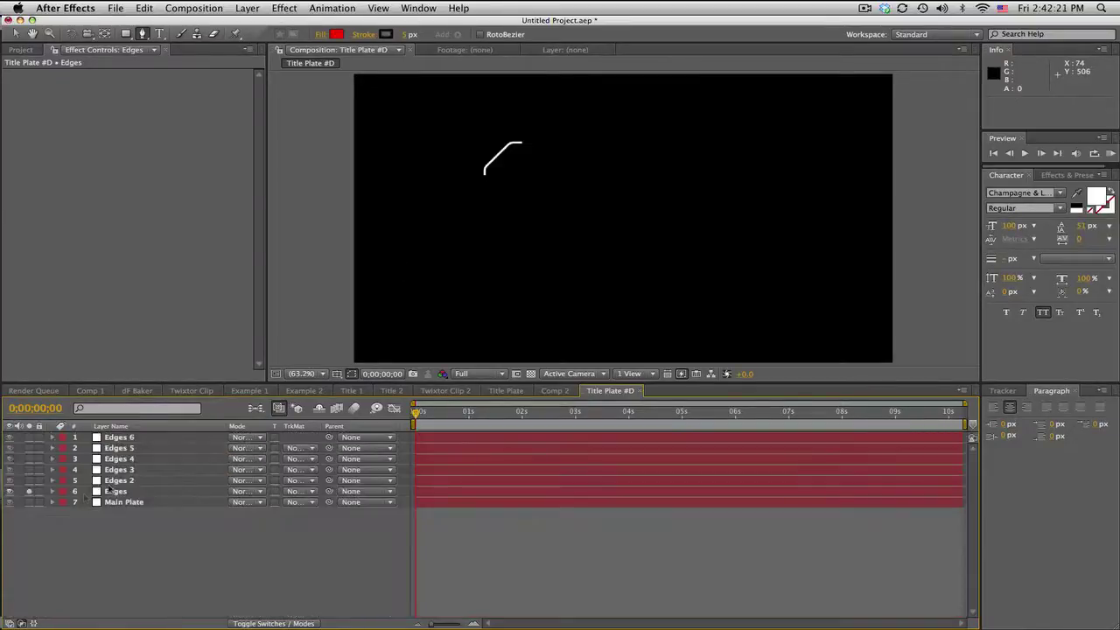
Solo Edges 2 and draw a four-point mask over its bottom-left corner.
{"action": "left_click", "coordinate": [28, 491]}
{"action": "left_click", "coordinate": [135, 482]}
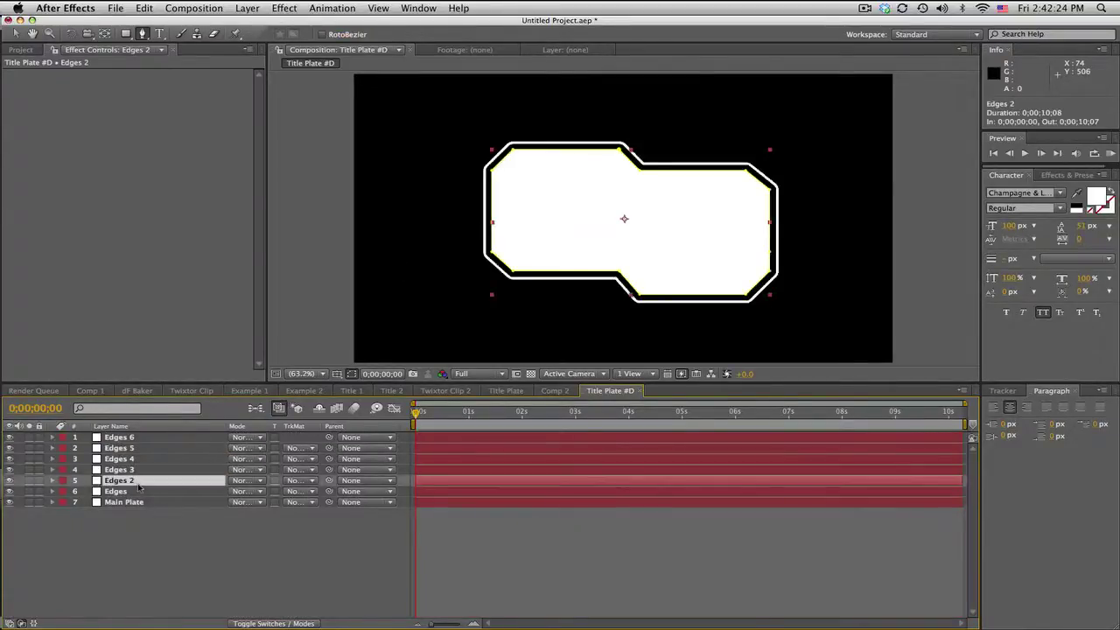
{"action": "left_click", "coordinate": [29, 480]}
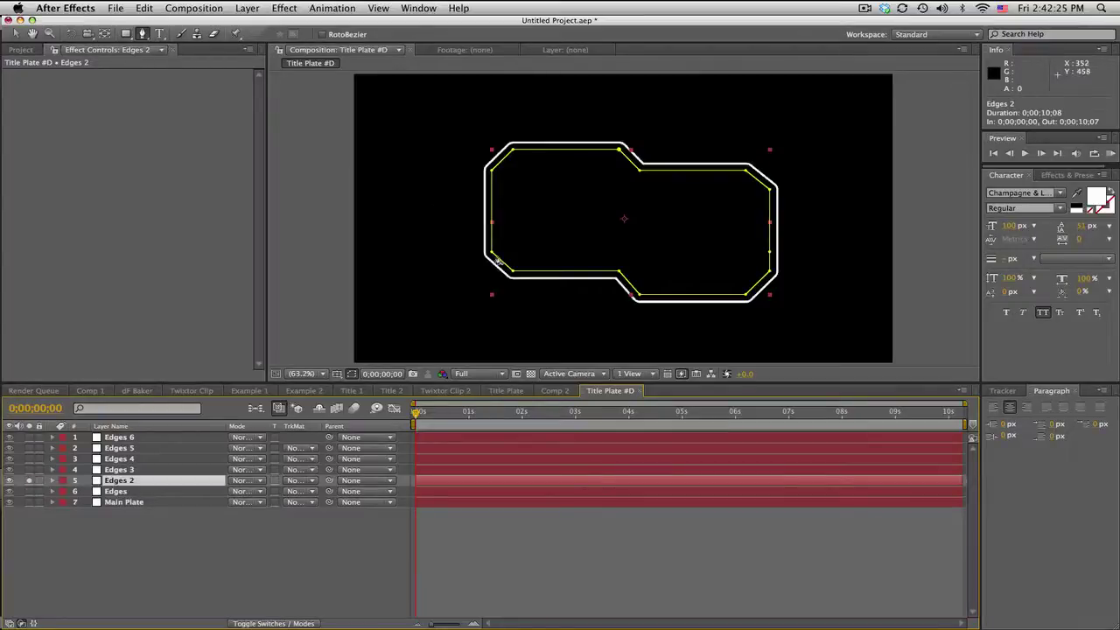
{"action": "left_click", "coordinate": [470, 245]}
{"action": "left_click", "coordinate": [523, 245]}
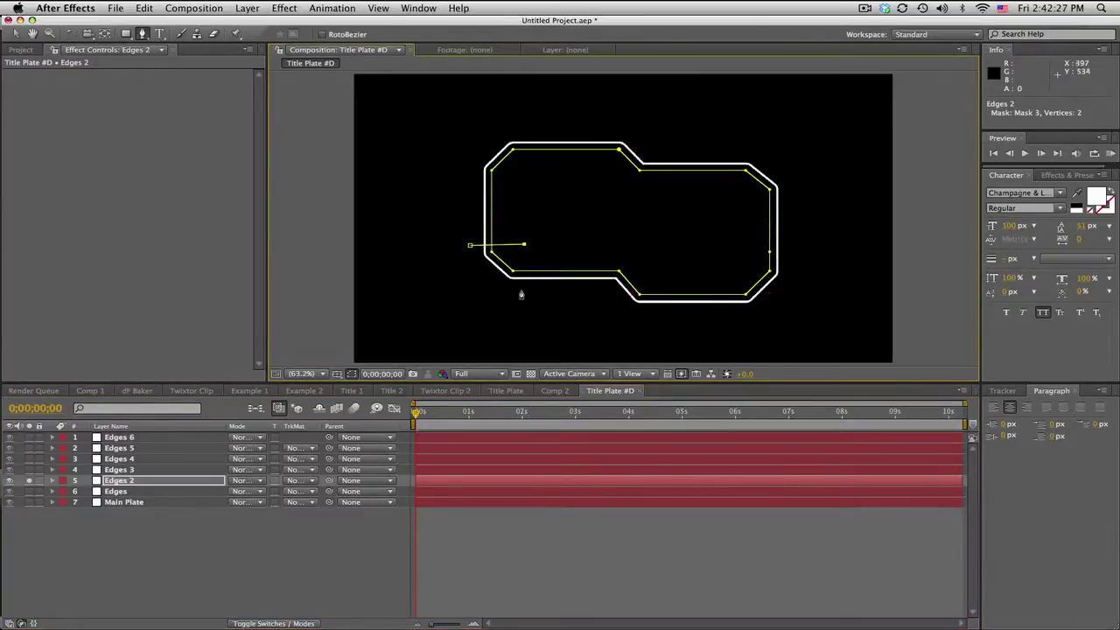
{"action": "left_click", "coordinate": [520, 291]}
{"action": "left_click", "coordinate": [473, 297]}
{"action": "left_click", "coordinate": [471, 248]}
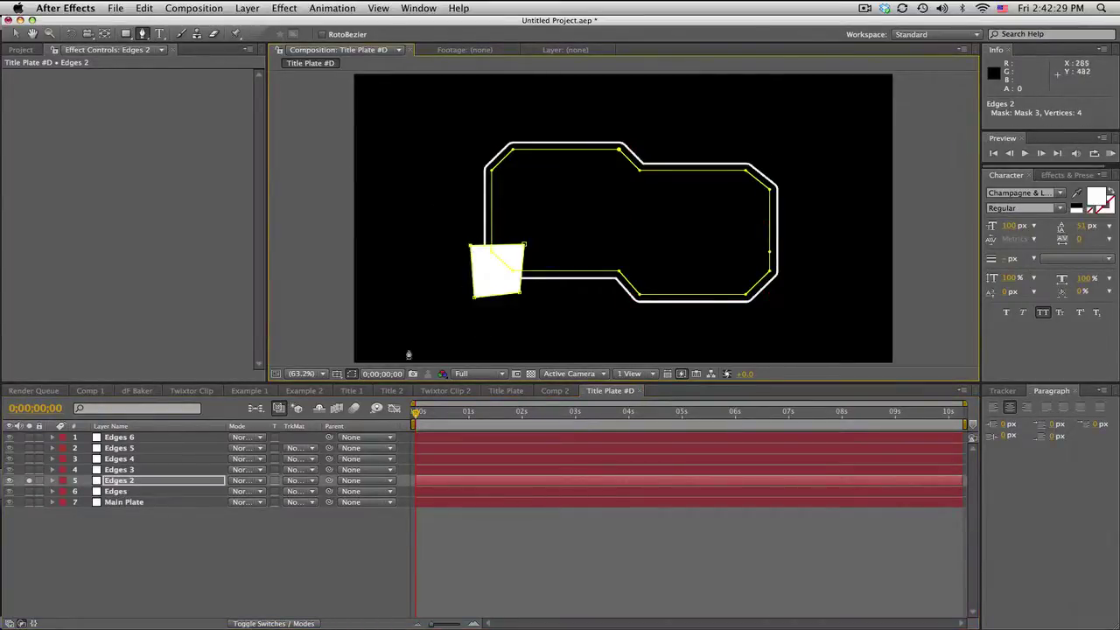
Set Edges 2's Mask 3 to Intersect, then solo Edges 3.
{"action": "left_click", "coordinate": [211, 485]}
{"action": "key", "text": "m"}
{"action": "key", "text": "m"}
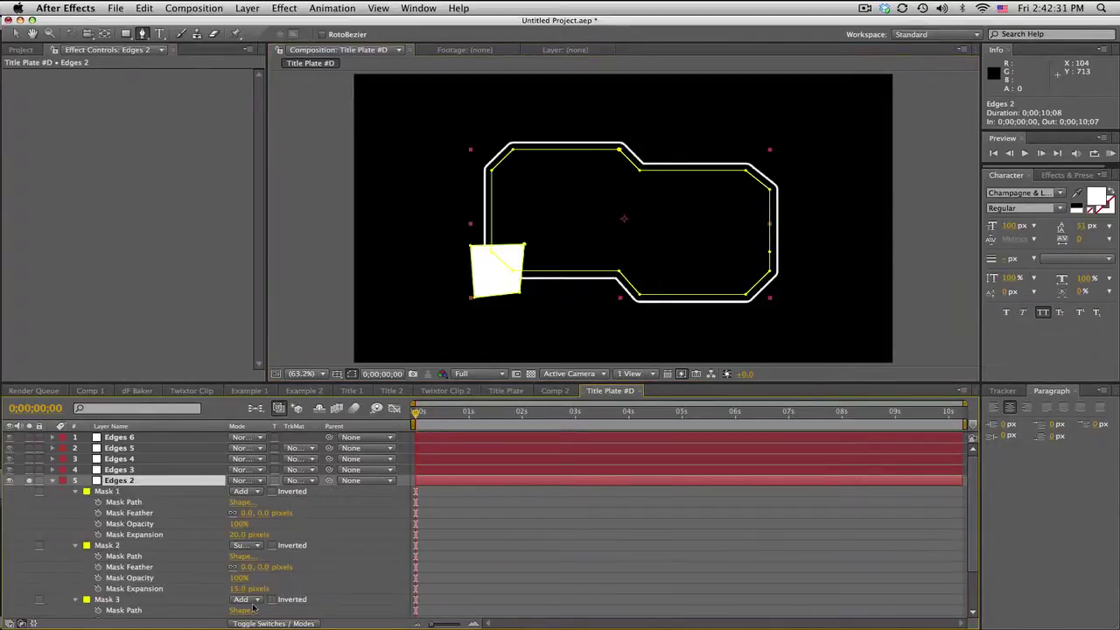
{"action": "left_click", "coordinate": [249, 600]}
{"action": "left_click", "coordinate": [250, 590]}
{"action": "left_click", "coordinate": [52, 480]}
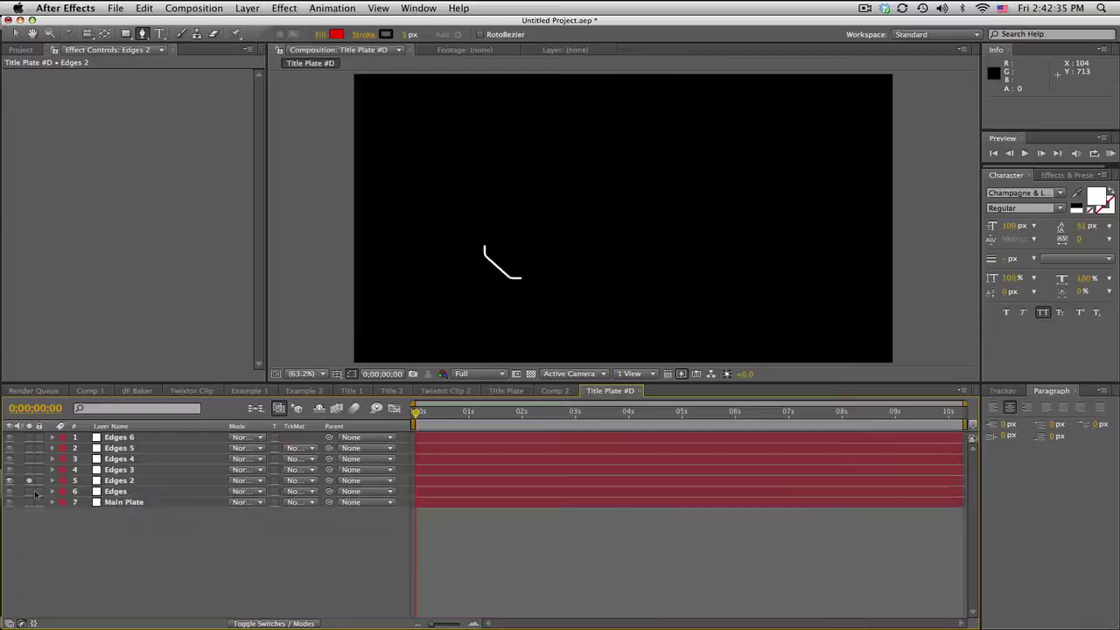
{"action": "left_click", "coordinate": [29, 470], "text": "alt"}
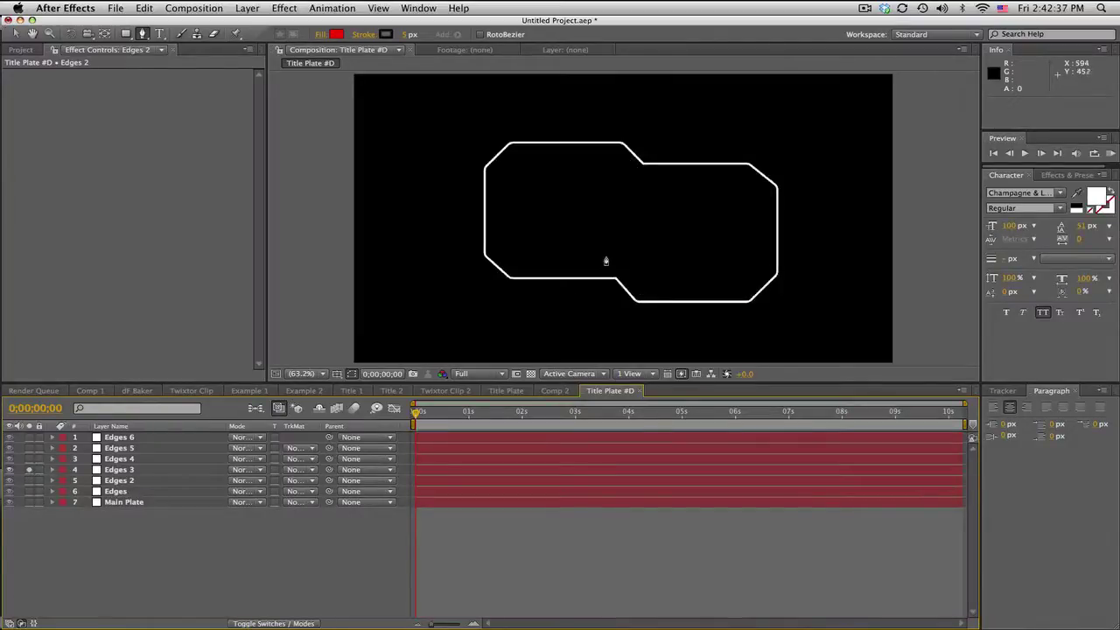
Mask Edges 3 down to its lower step corner with a four-point Intersect mask.
{"action": "left_click", "coordinate": [140, 470]}
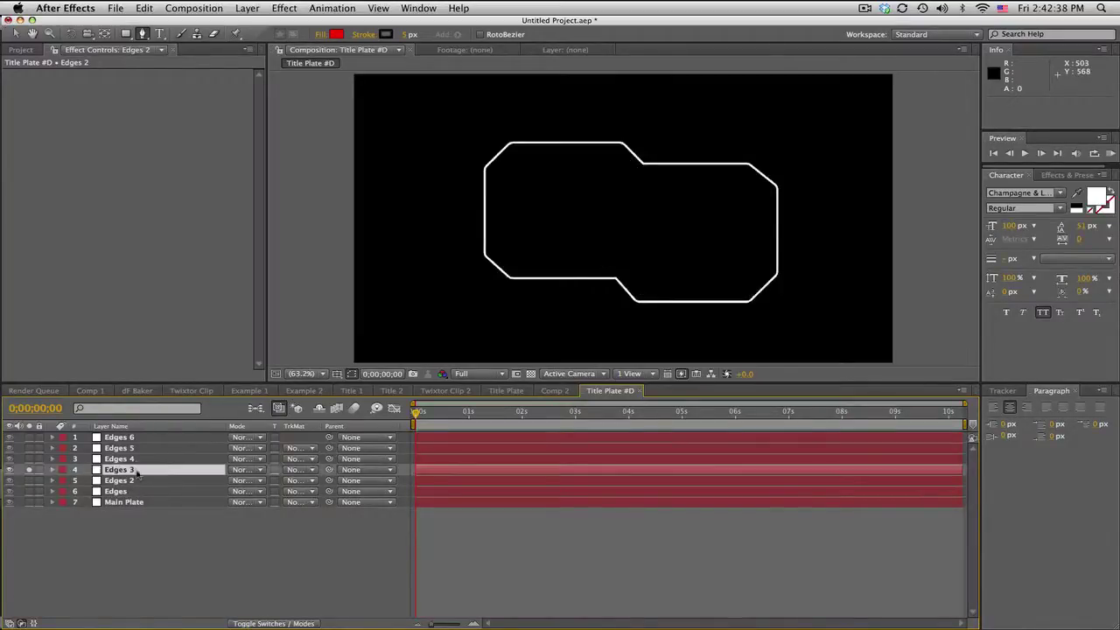
{"action": "left_click", "coordinate": [608, 250]}
{"action": "left_click", "coordinate": [607, 318]}
{"action": "left_click", "coordinate": [648, 319]}
{"action": "left_click", "coordinate": [652, 246]}
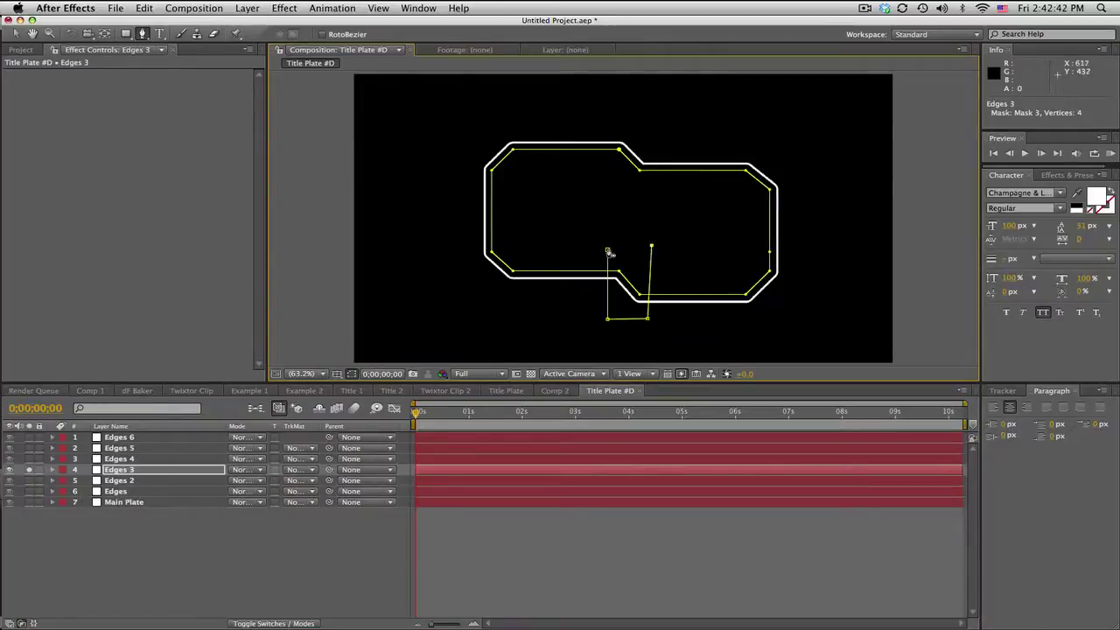
{"action": "left_click", "coordinate": [607, 253]}
{"action": "key", "text": "m"}
{"action": "key", "text": "m"}
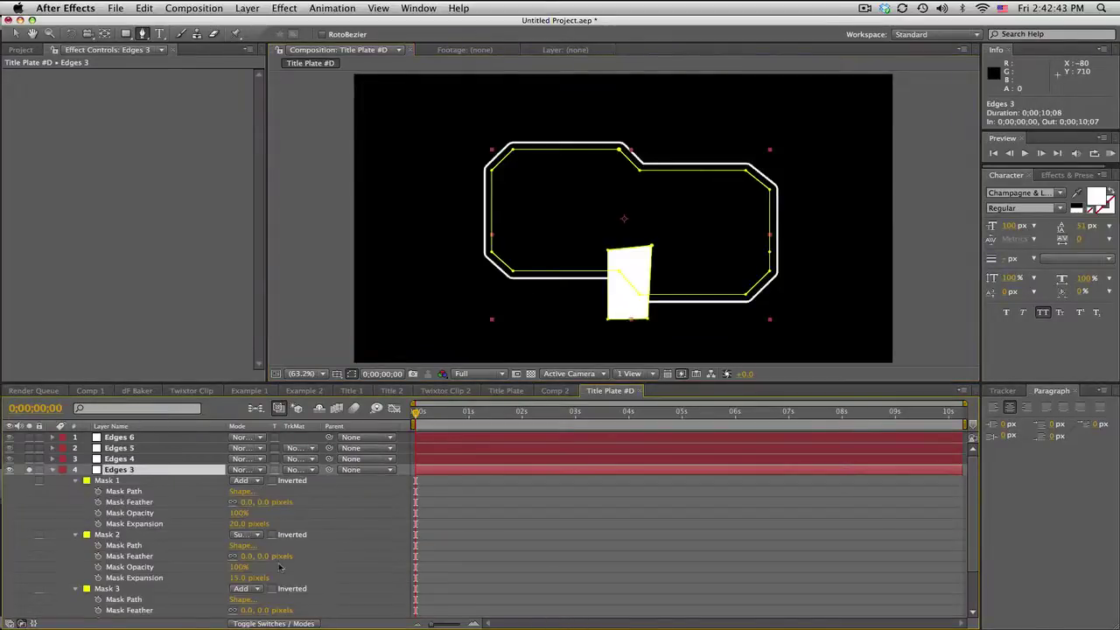
{"action": "left_click", "coordinate": [259, 590]}
{"action": "left_click", "coordinate": [251, 607]}
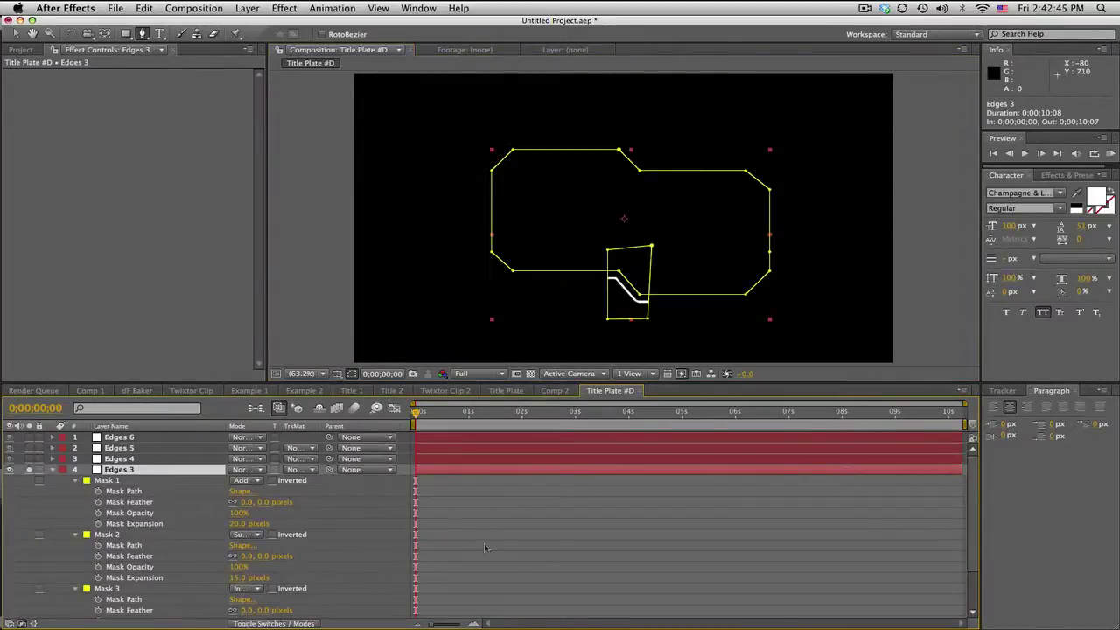
{"action": "left_click", "coordinate": [52, 469]}
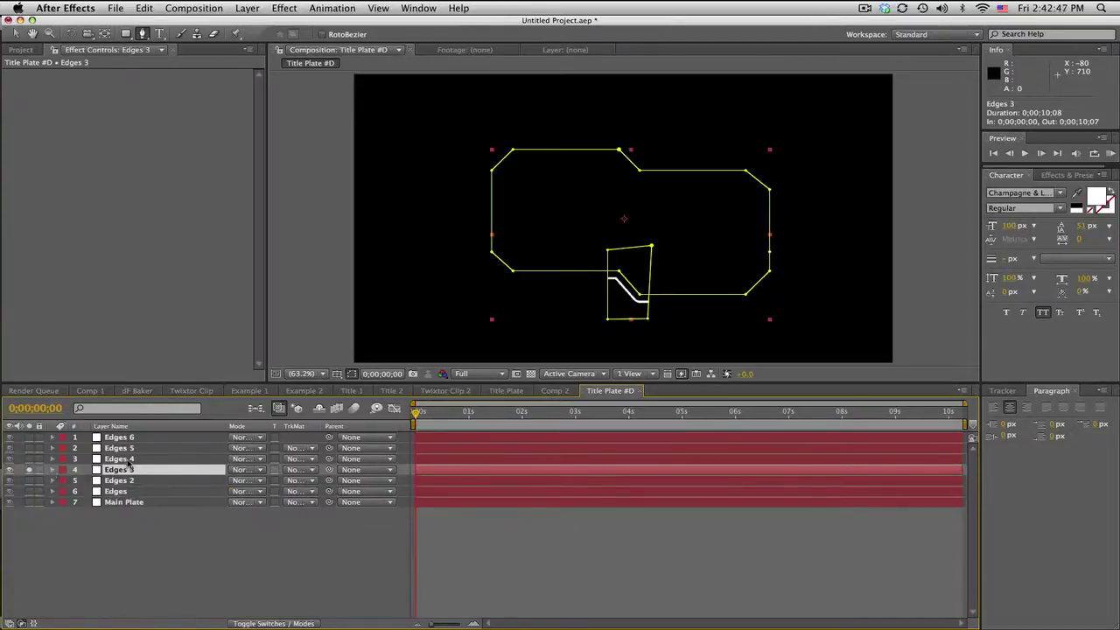
Mask Edges 4 down to its bottom-right corner with a four-point Intersect mask.
{"action": "left_click", "coordinate": [122, 459]}
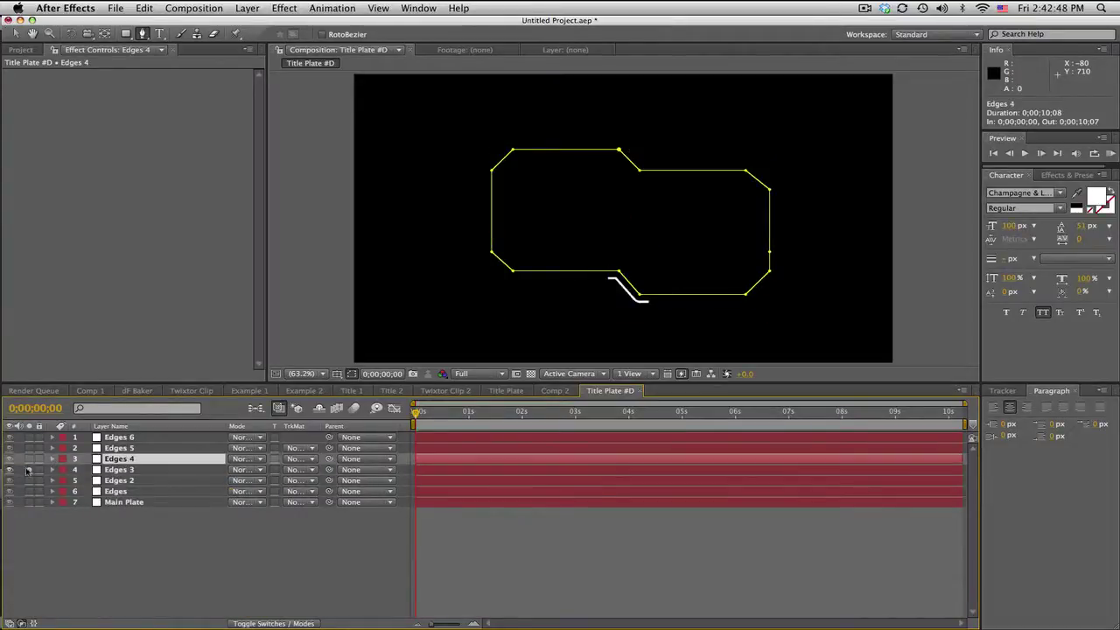
{"action": "left_click", "coordinate": [738, 265]}
{"action": "left_click", "coordinate": [742, 314]}
{"action": "left_click", "coordinate": [792, 310]}
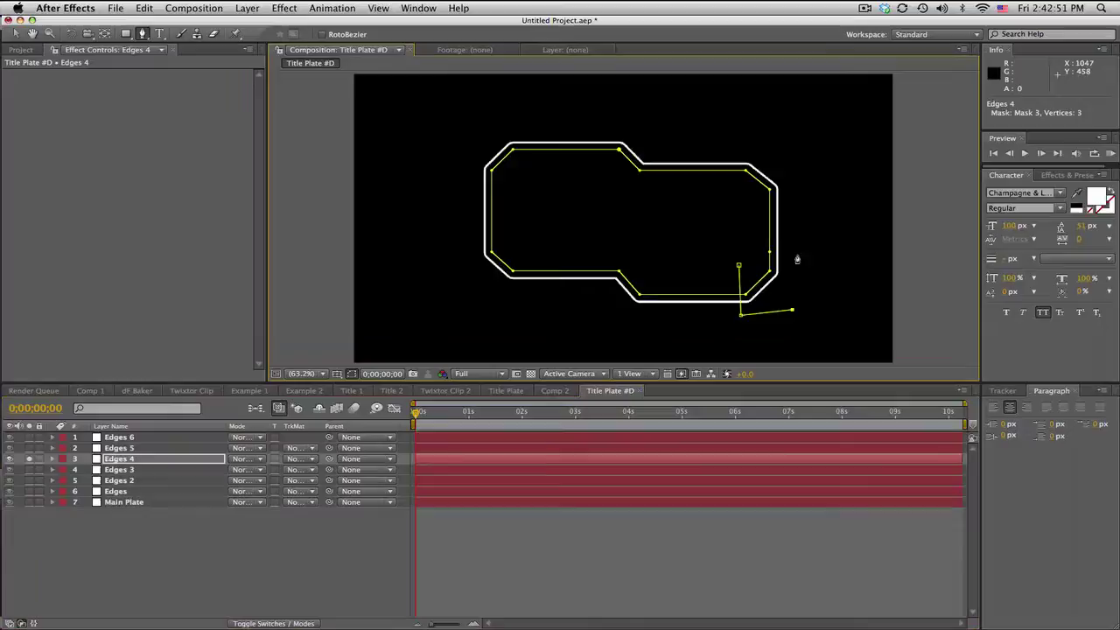
{"action": "left_click", "coordinate": [795, 263]}
{"action": "left_click", "coordinate": [739, 267]}
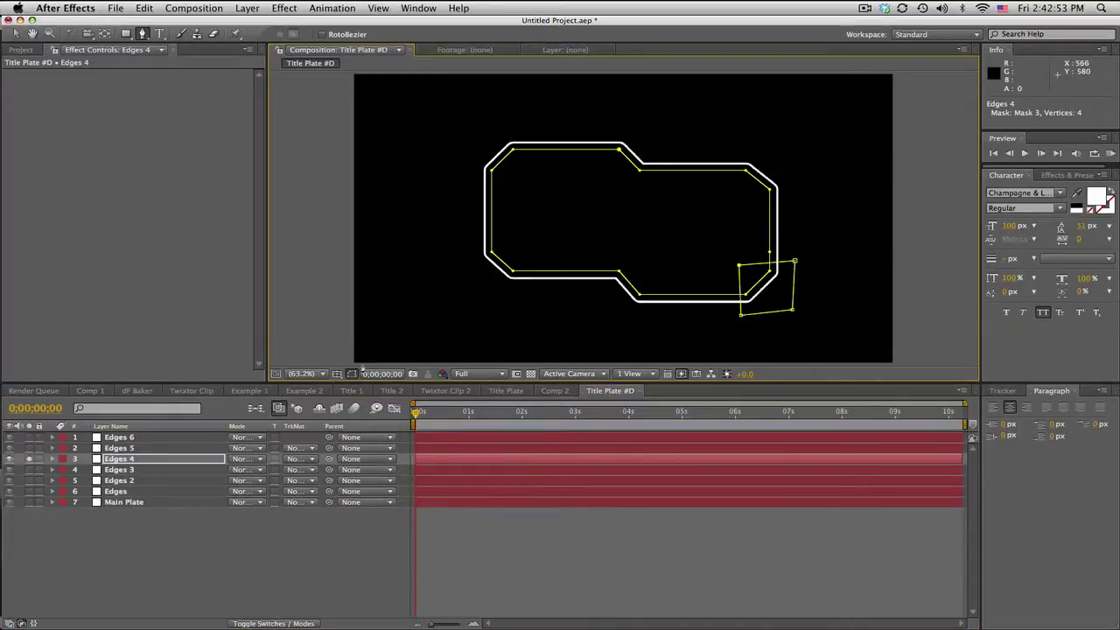
{"action": "left_click", "coordinate": [154, 462]}
{"action": "key", "text": "m"}
{"action": "key", "text": "m"}
{"action": "left_click", "coordinate": [245, 577]}
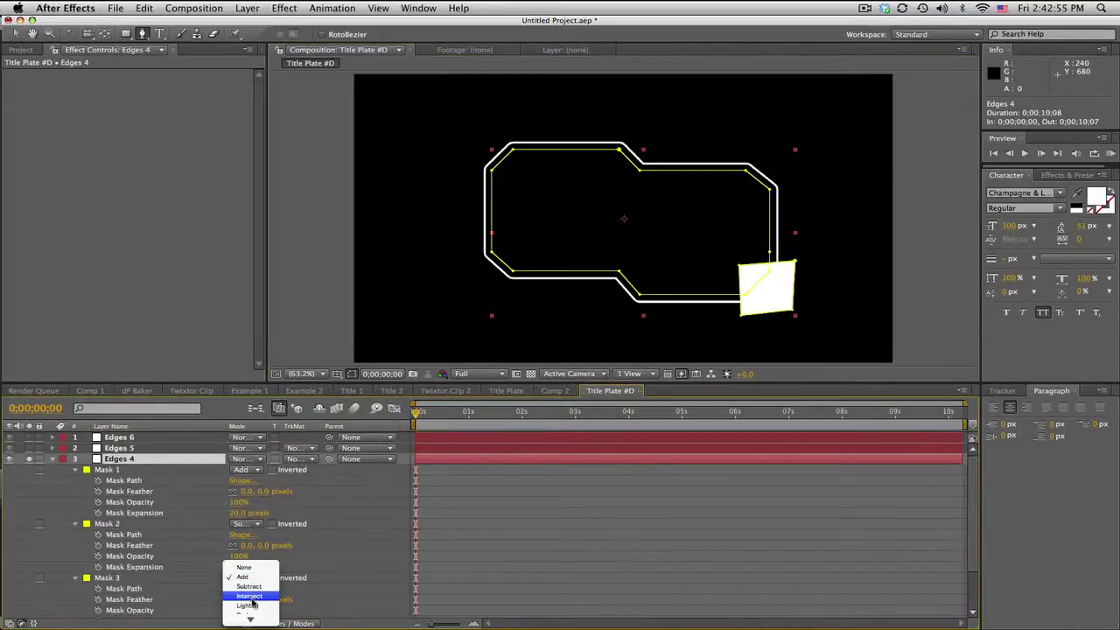
{"action": "left_click", "coordinate": [250, 601]}
{"action": "left_click", "coordinate": [53, 459]}
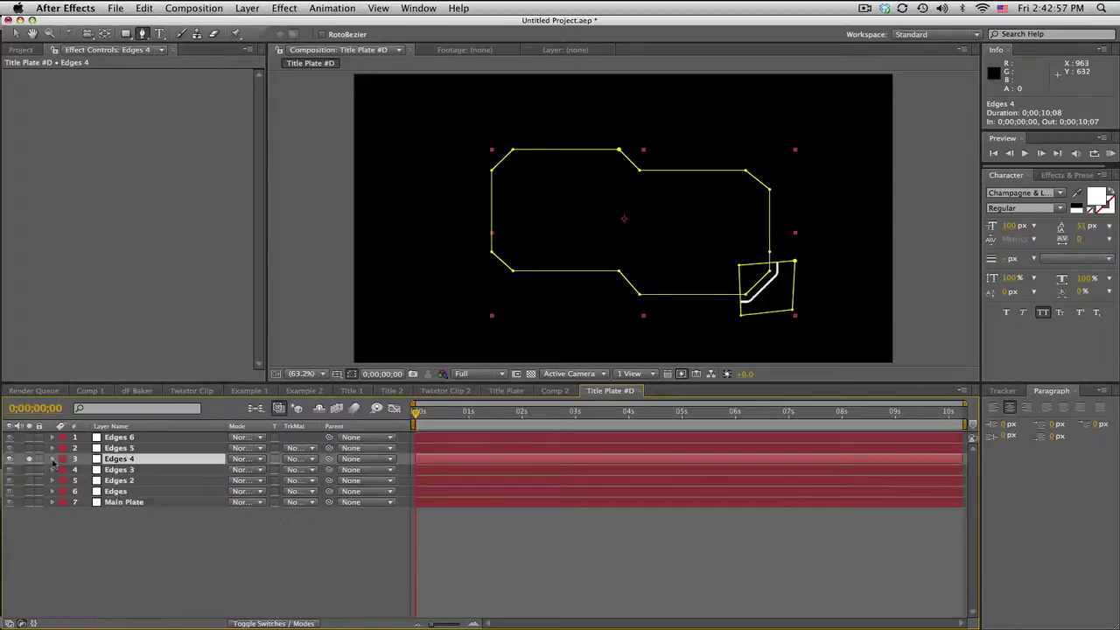
Isolate Edges 5 and mask it to its upper-right step corner with an Intersect mask.
{"action": "left_click", "coordinate": [29, 459]}
{"action": "left_click", "coordinate": [29, 448]}
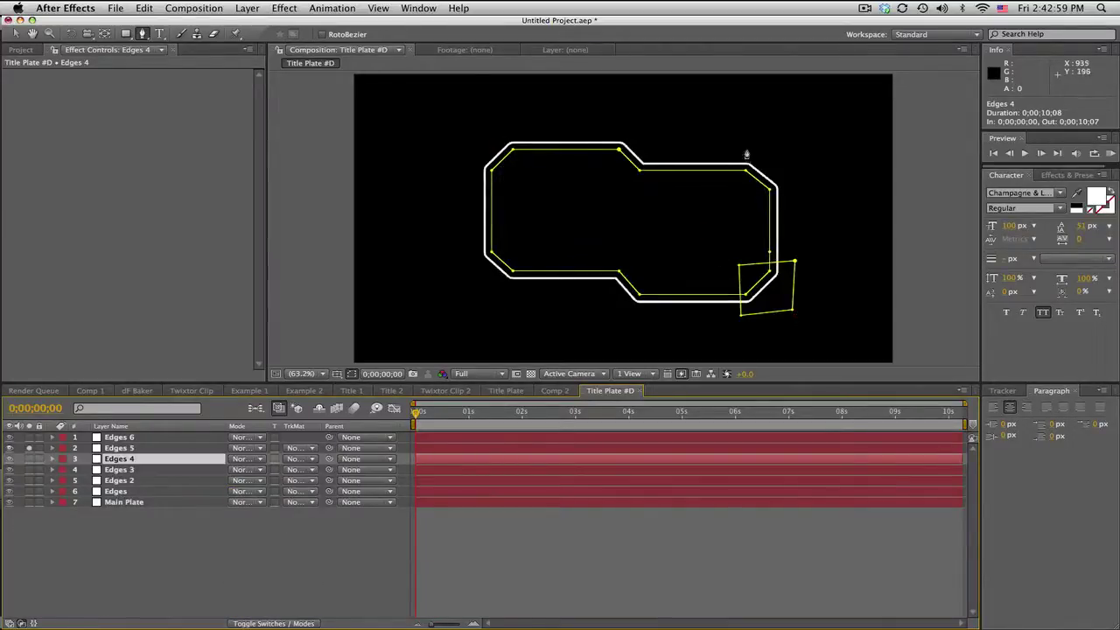
{"action": "left_click", "coordinate": [146, 448]}
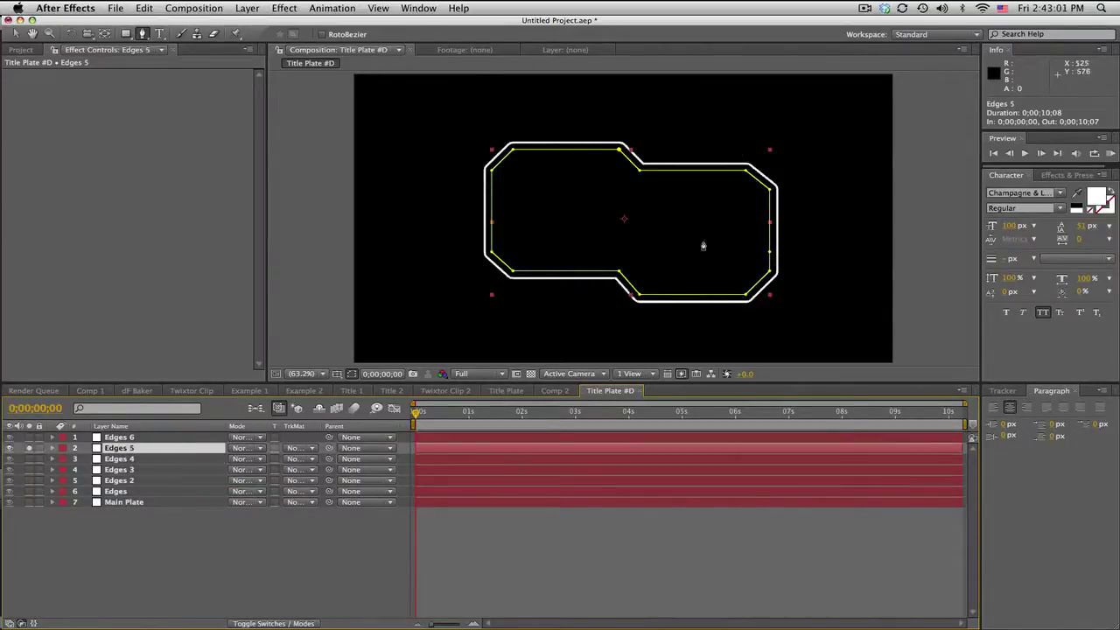
{"action": "left_click", "coordinate": [743, 140]}
{"action": "left_click", "coordinate": [743, 190]}
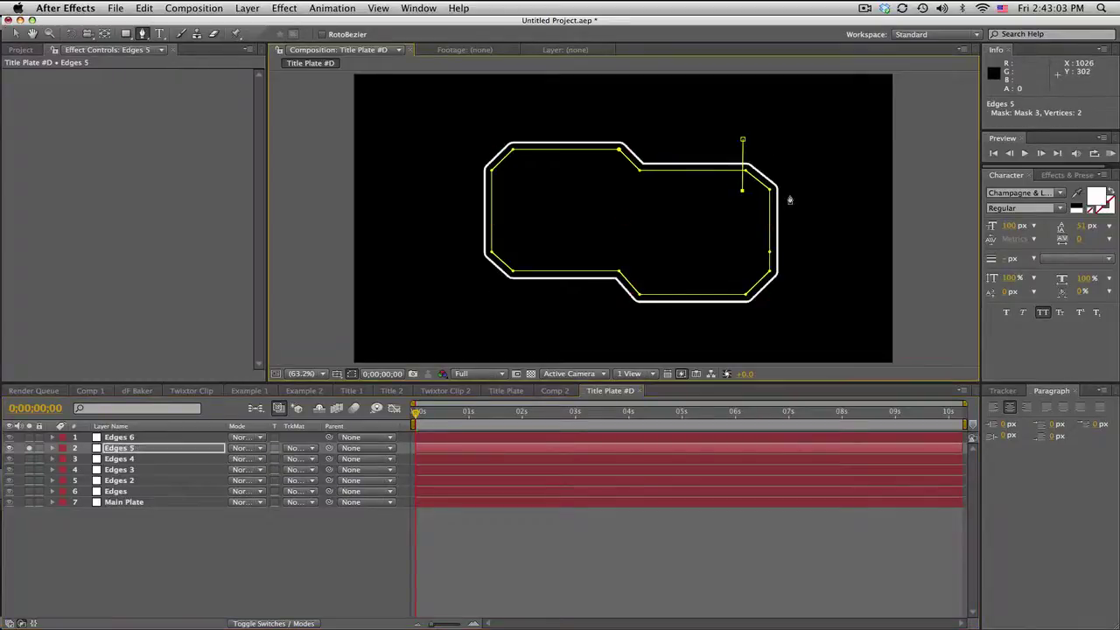
{"action": "left_click", "coordinate": [792, 194]}
{"action": "left_click", "coordinate": [806, 143]}
{"action": "left_click", "coordinate": [742, 140]}
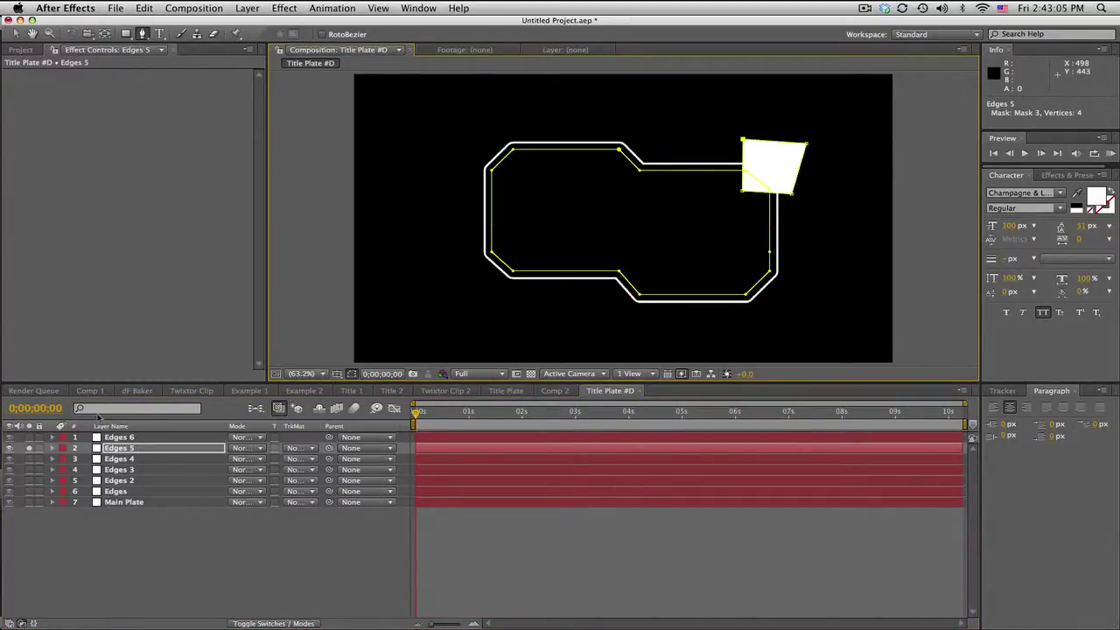
{"action": "left_click", "coordinate": [138, 449]}
{"action": "key", "text": "m"}
{"action": "key", "text": "m"}
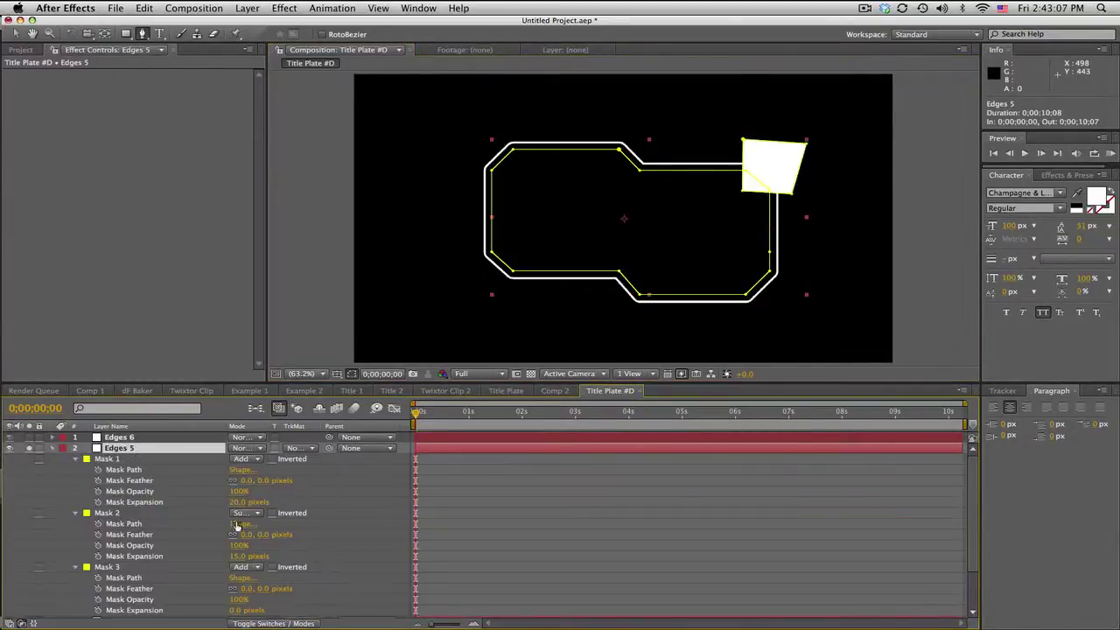
{"action": "left_click", "coordinate": [245, 567]}
{"action": "left_click", "coordinate": [250, 588]}
{"action": "left_click", "coordinate": [51, 448]}
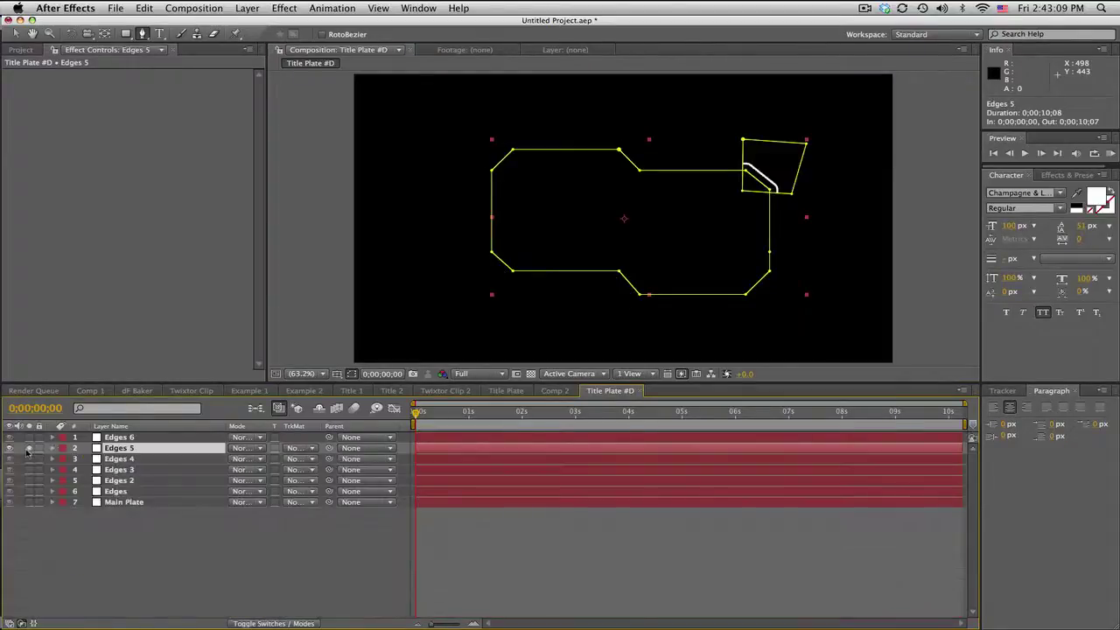
{"action": "left_click", "coordinate": [28, 449]}
Cut a gap near Edges 6's top notch with a four-sided Subtract mask.
{"action": "left_click", "coordinate": [29, 438]}
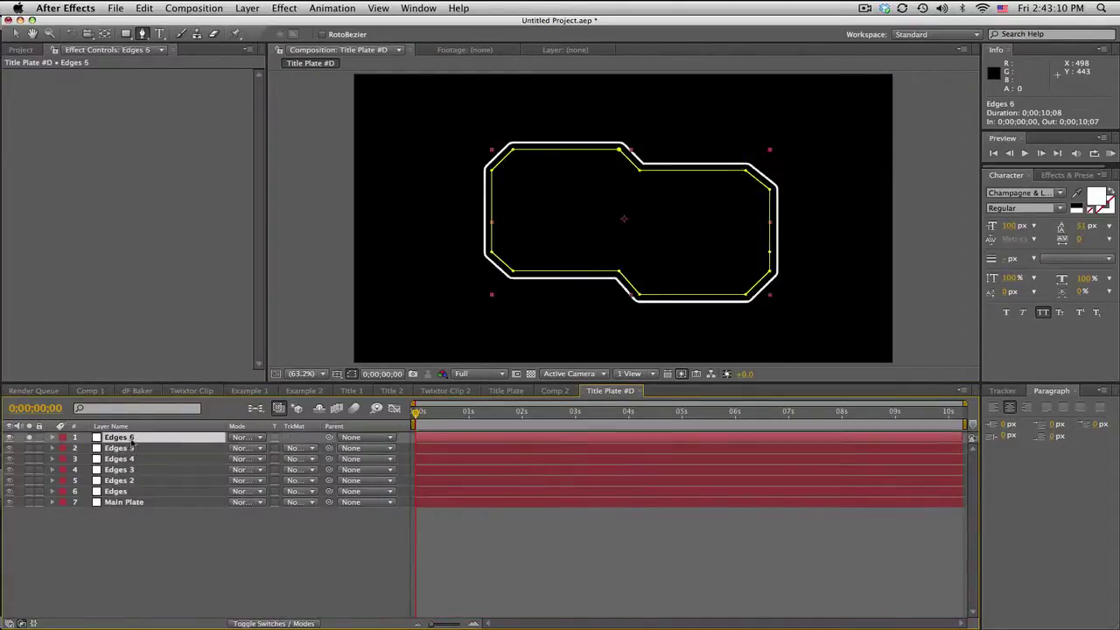
{"action": "left_click", "coordinate": [615, 130]}
{"action": "left_click", "coordinate": [617, 191]}
{"action": "left_click", "coordinate": [655, 187]}
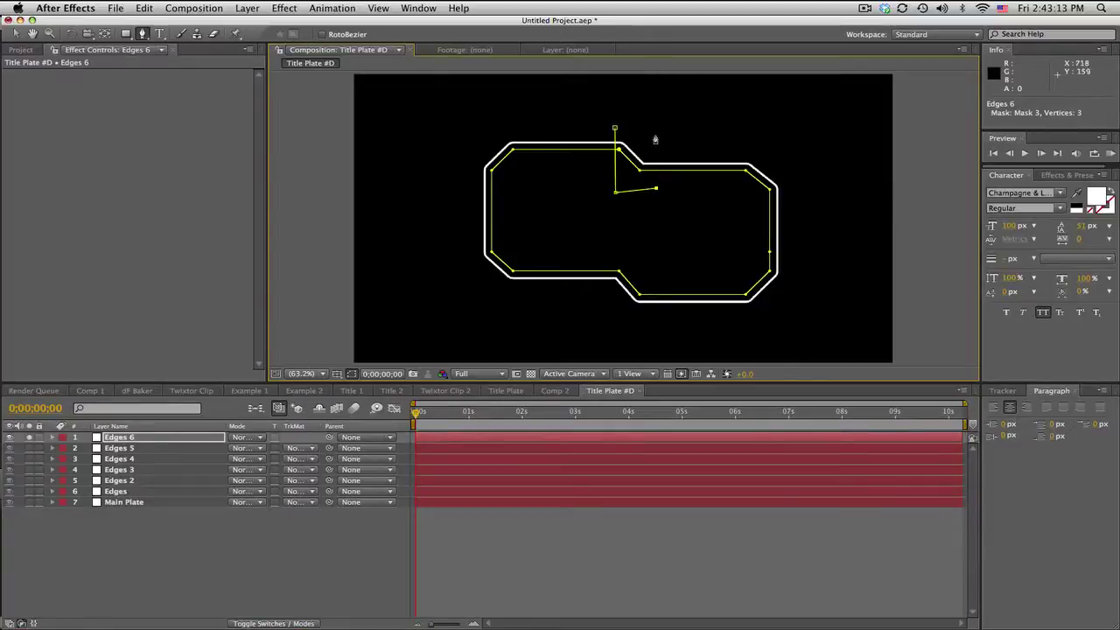
{"action": "left_click", "coordinate": [652, 131]}
{"action": "left_click", "coordinate": [616, 128]}
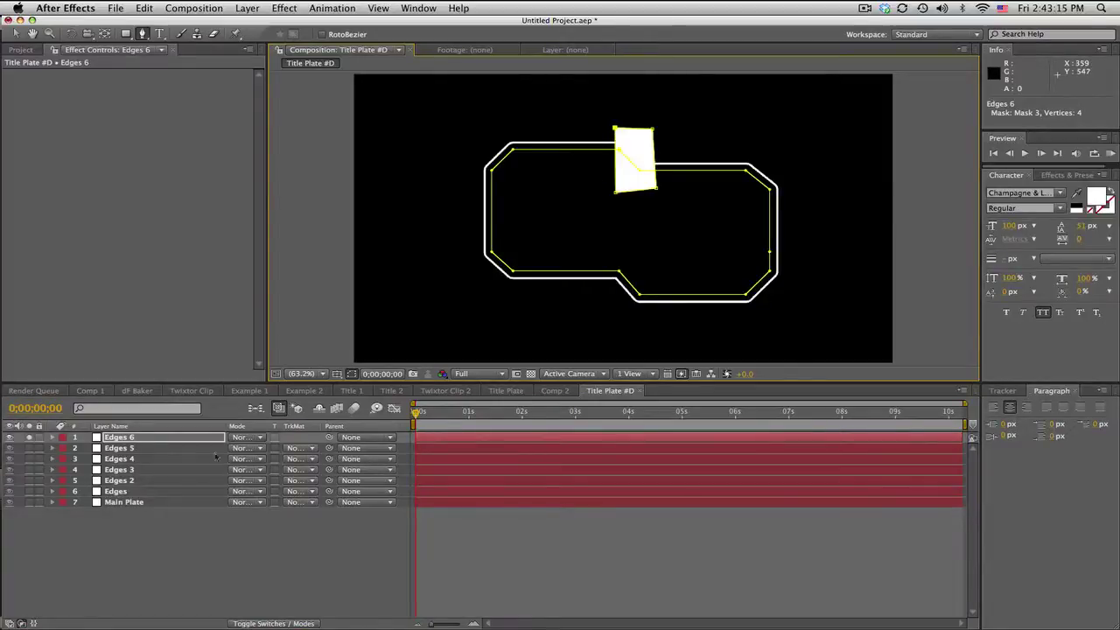
{"action": "left_click", "coordinate": [158, 437]}
{"action": "key", "text": "m"}
{"action": "key", "text": "m"}
{"action": "left_click", "coordinate": [261, 556]}
{"action": "left_click", "coordinate": [248, 567]}
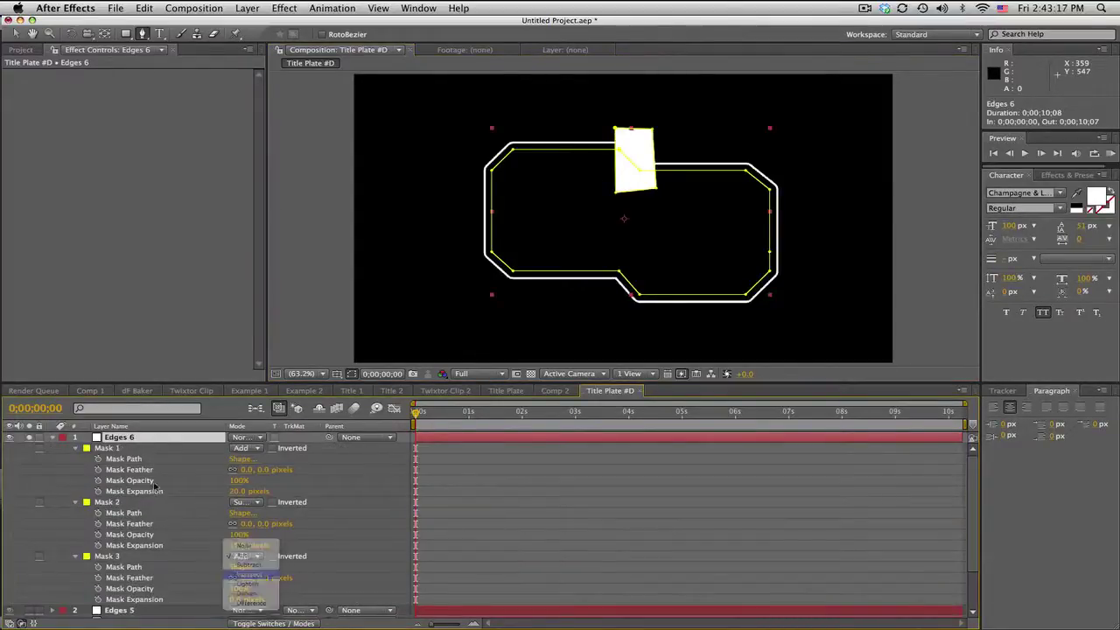
{"action": "left_click", "coordinate": [51, 437]}
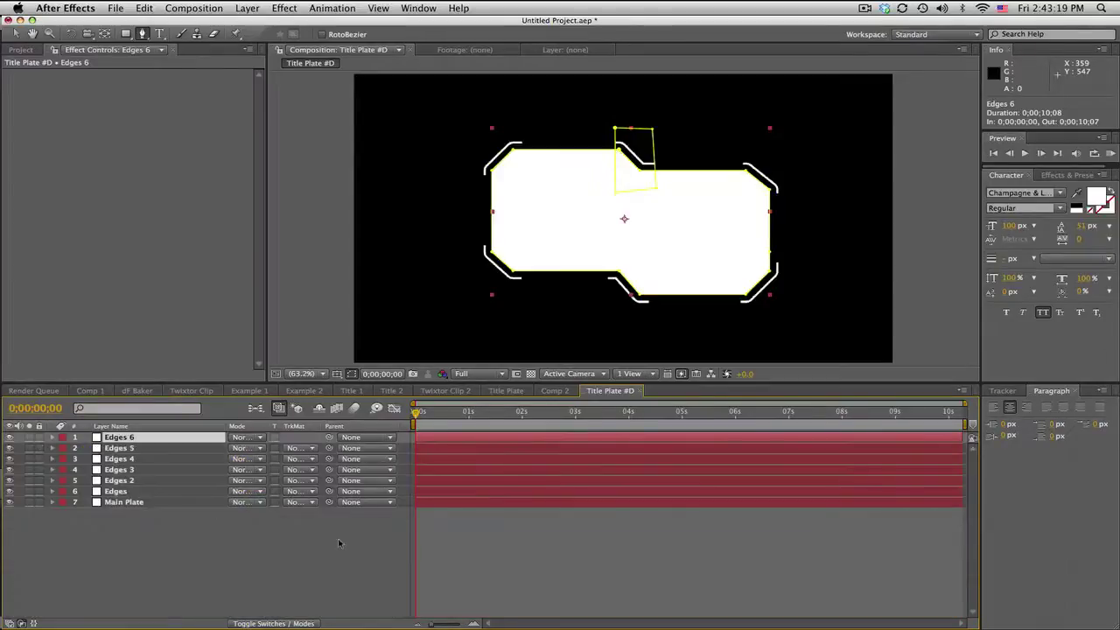
{"action": "left_click", "coordinate": [551, 589]}
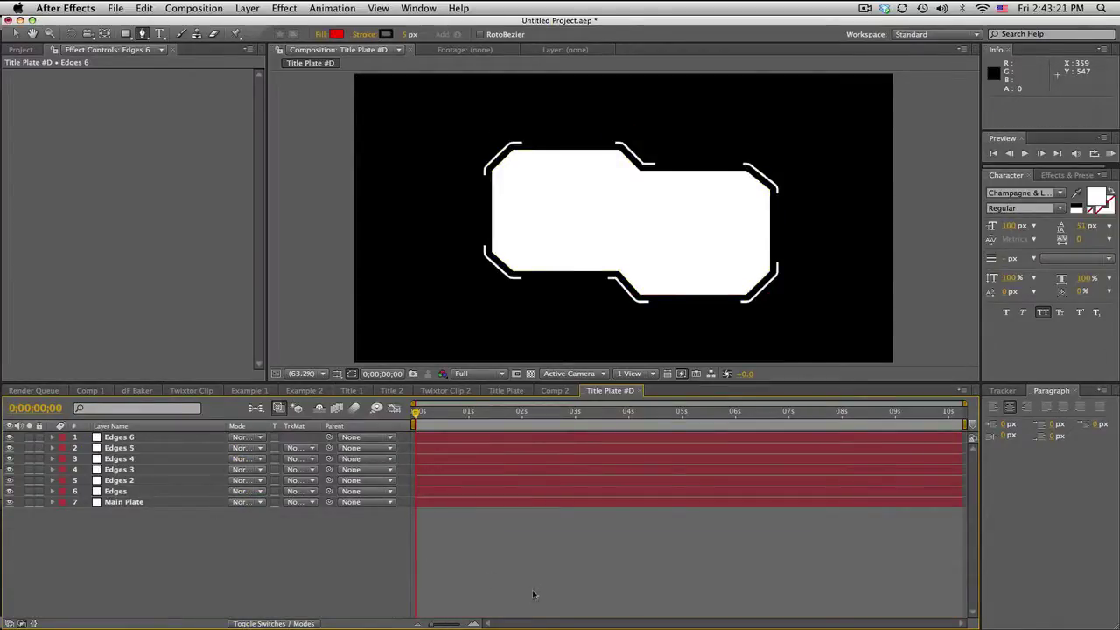
Apply the Fill effect to Main Plate and set its colour to grey 999999.
{"action": "left_click", "coordinate": [167, 503]}
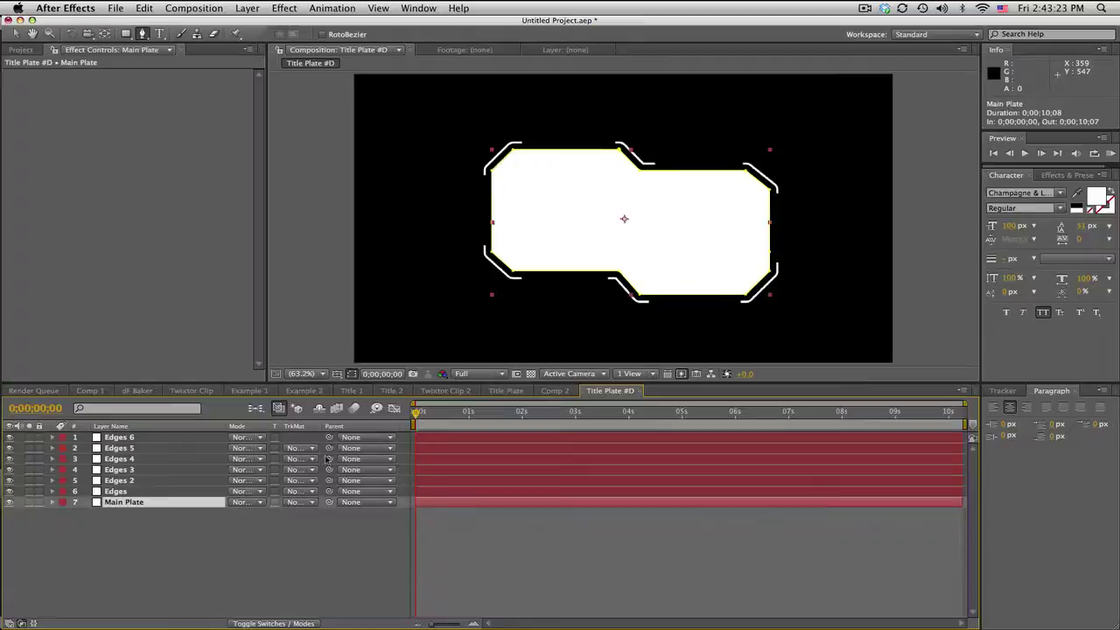
{"action": "left_click", "coordinate": [1060, 175]}
{"action": "left_click", "coordinate": [1050, 188]}
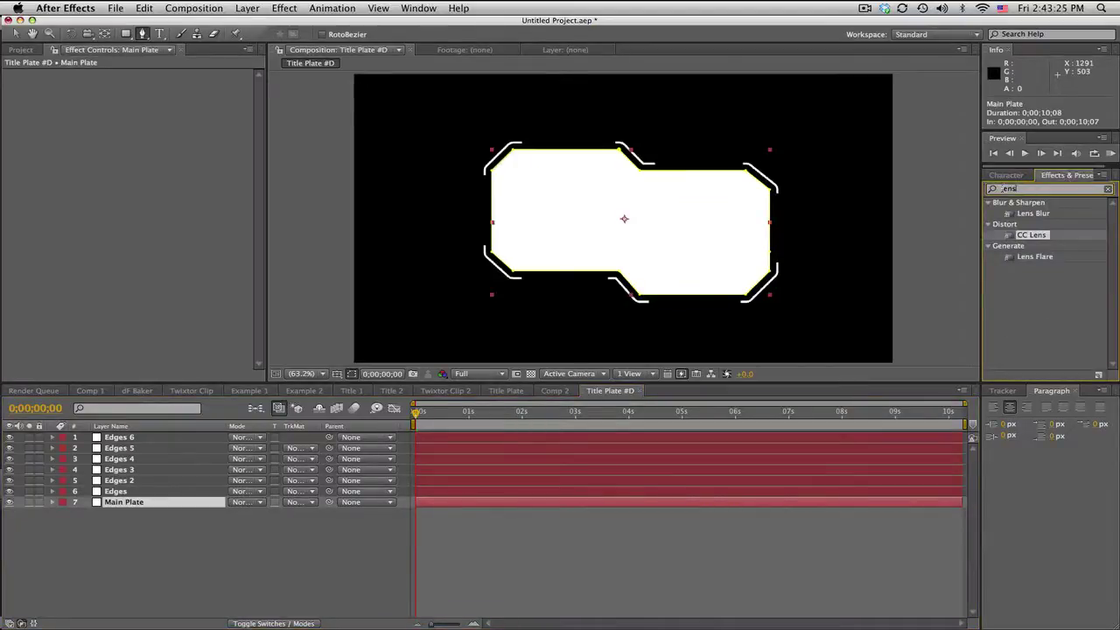
{"action": "type", "text": "fill"}
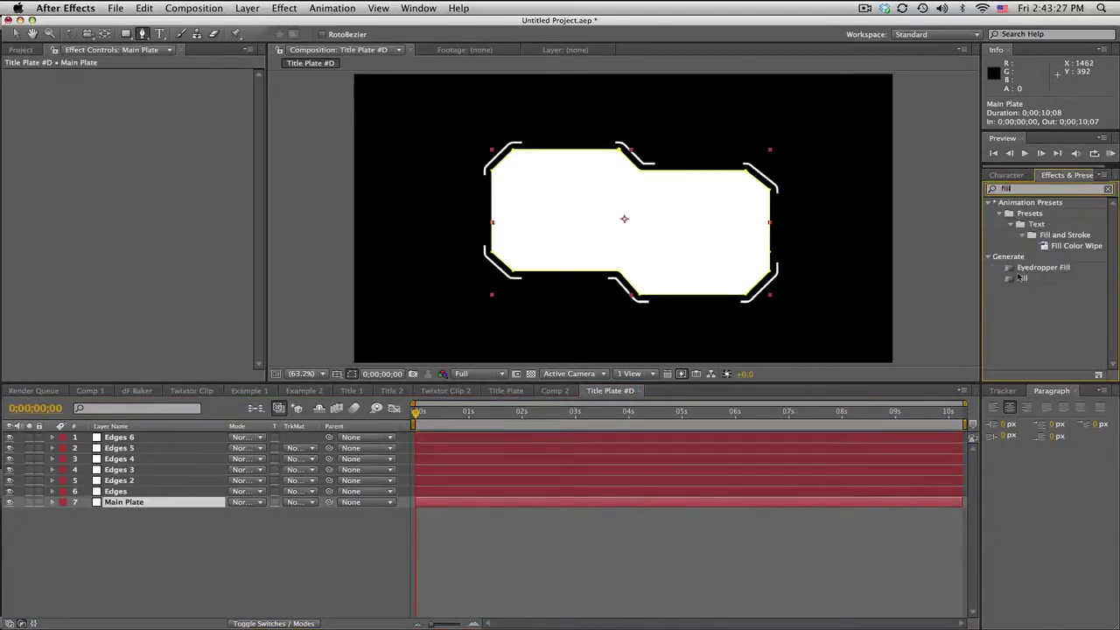
{"action": "left_click_drag", "start_coordinate": [1024, 280], "coordinate": [131, 503]}
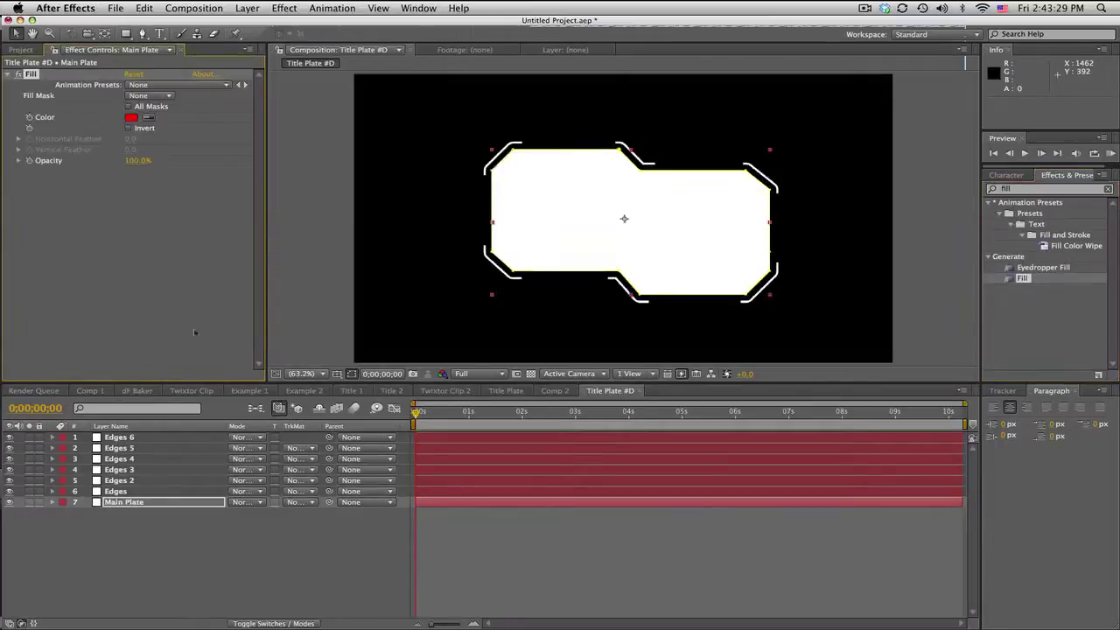
{"action": "left_click", "coordinate": [131, 118]}
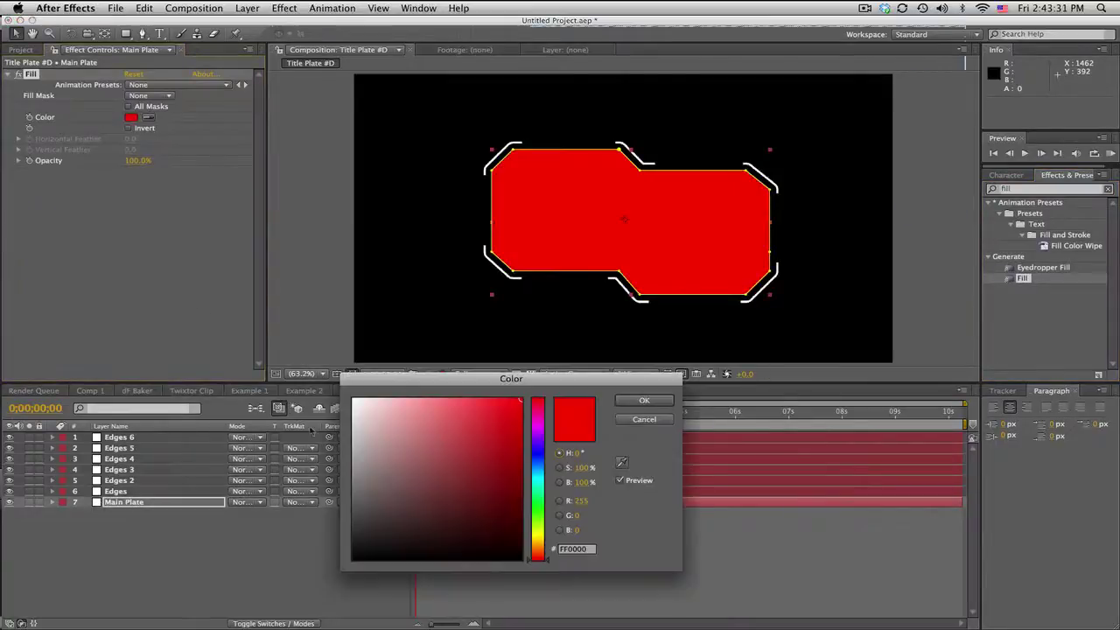
{"action": "left_click", "coordinate": [353, 450]}
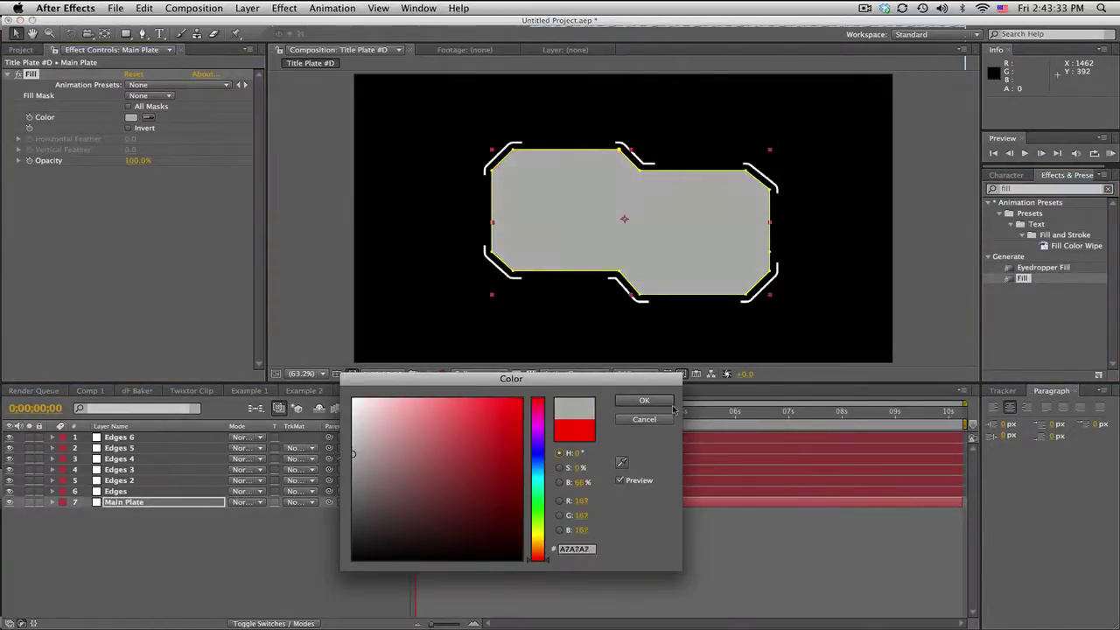
{"action": "left_click", "coordinate": [354, 464]}
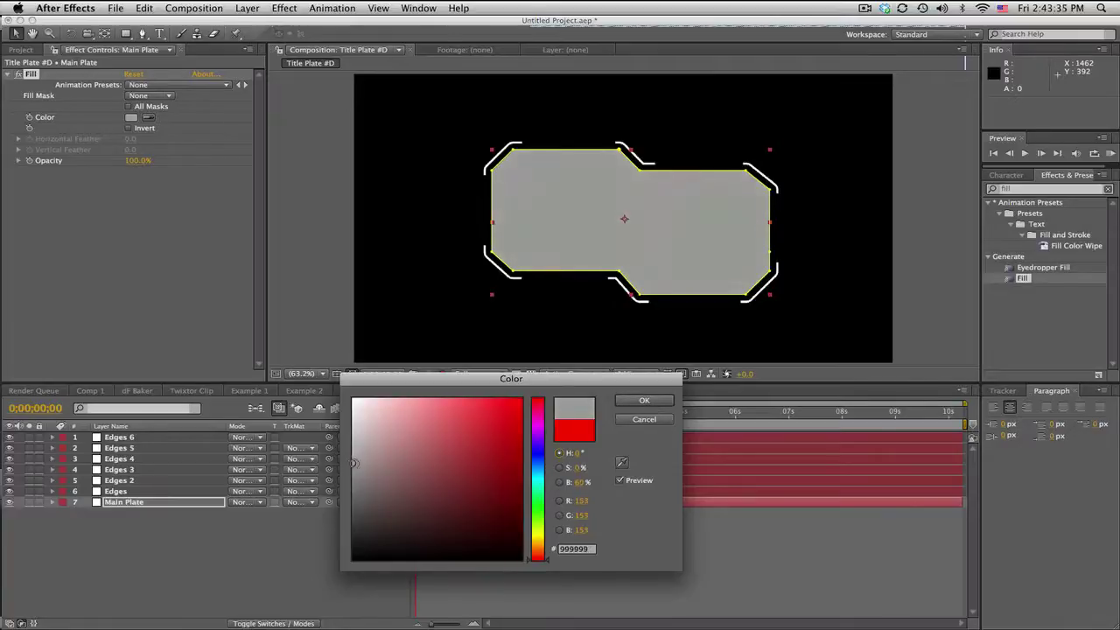
{"action": "left_click", "coordinate": [668, 401]}
{"action": "left_click", "coordinate": [680, 520]}
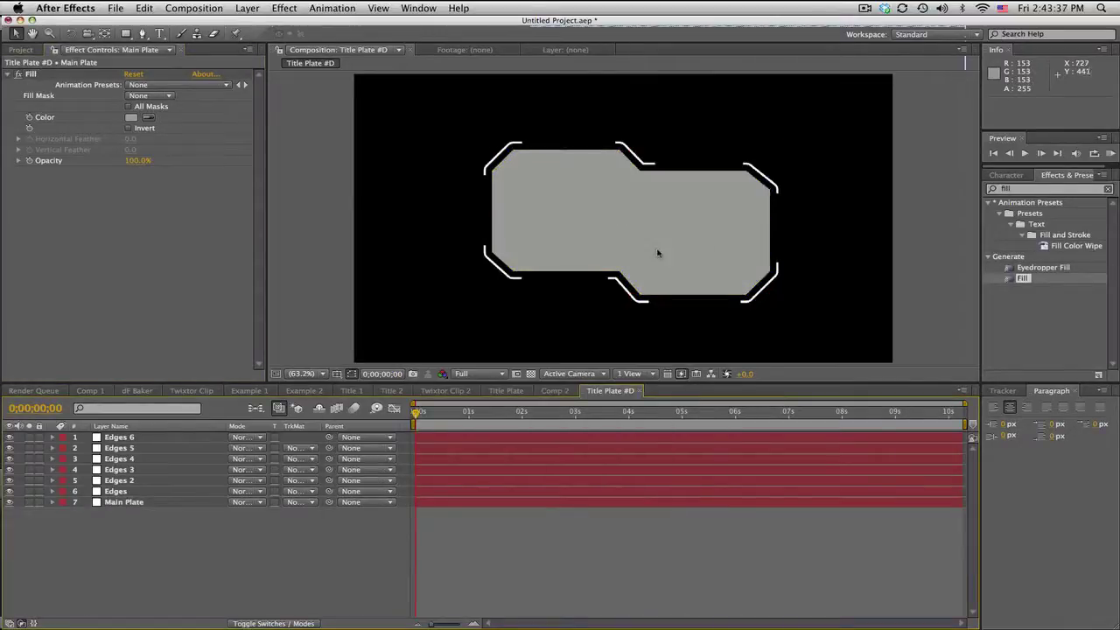
{"action": "left_click", "coordinate": [133, 505]}
Add an Inner Glow layer style to Main Plate with Normal blend mode.
{"action": "left_click", "coordinate": [248, 8]}
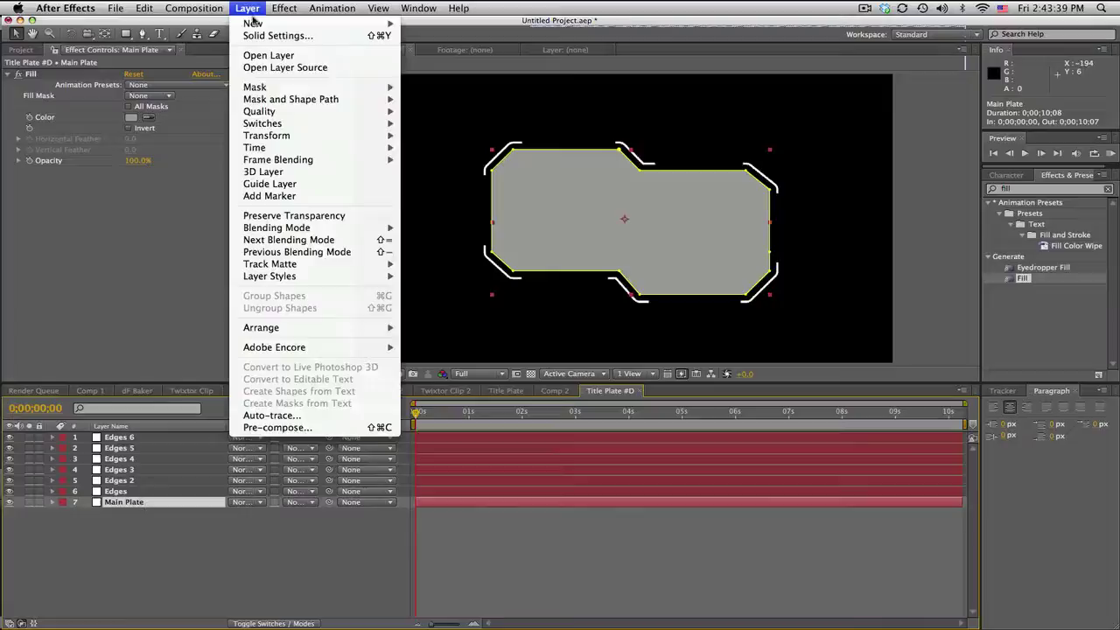
{"action": "mouse_move", "coordinate": [280, 277]}
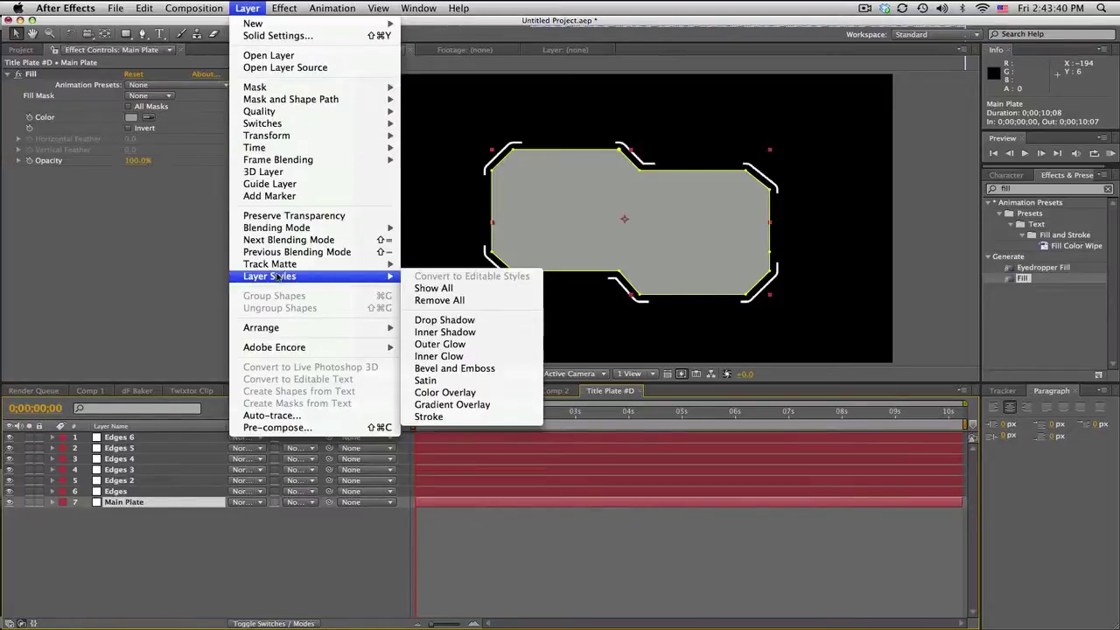
{"action": "left_click", "coordinate": [439, 357]}
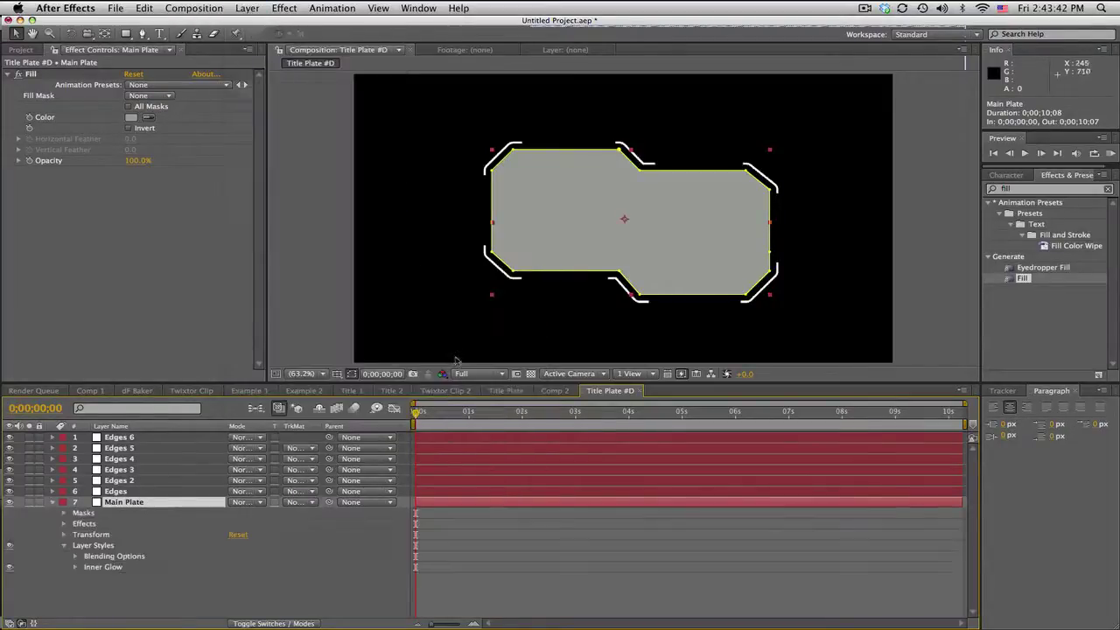
{"action": "left_click", "coordinate": [74, 567]}
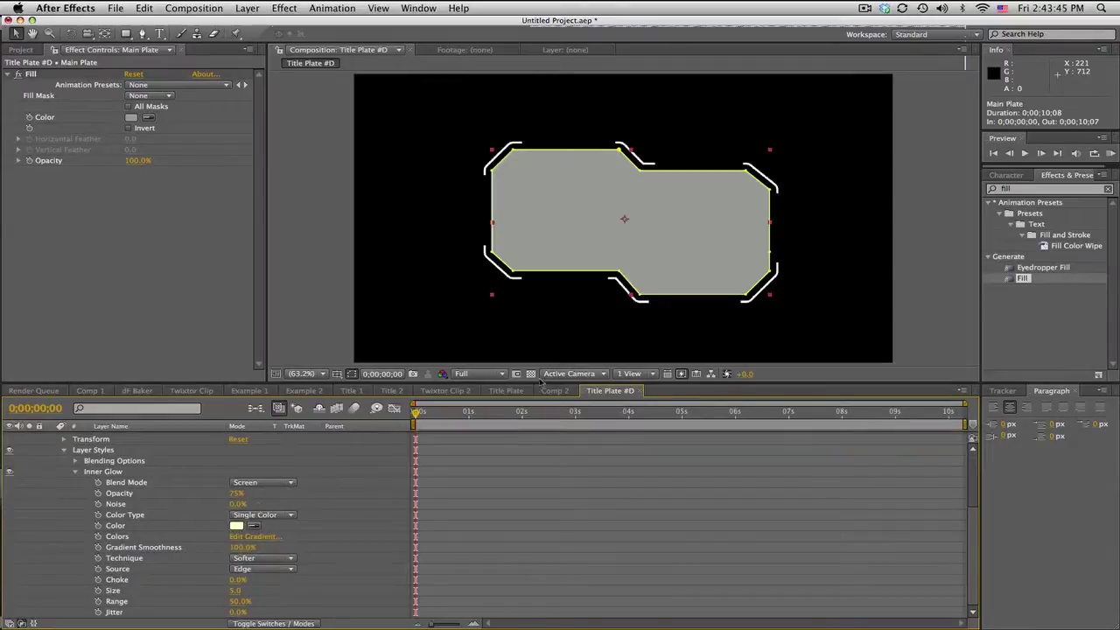
{"action": "left_click_drag", "start_coordinate": [541, 382], "coordinate": [541, 311]}
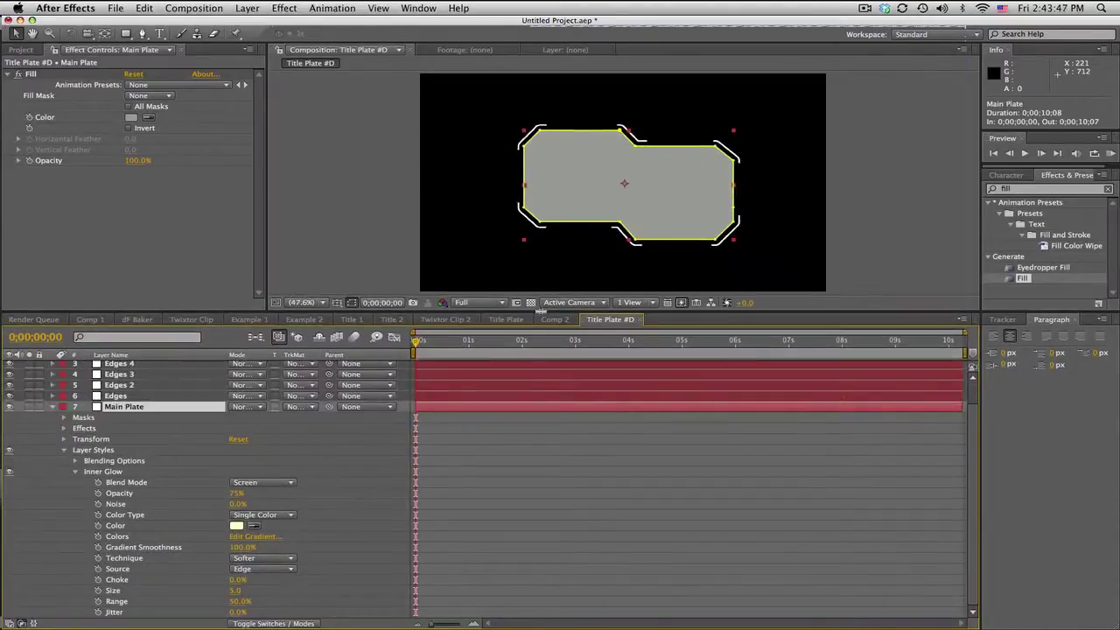
{"action": "left_click", "coordinate": [278, 480]}
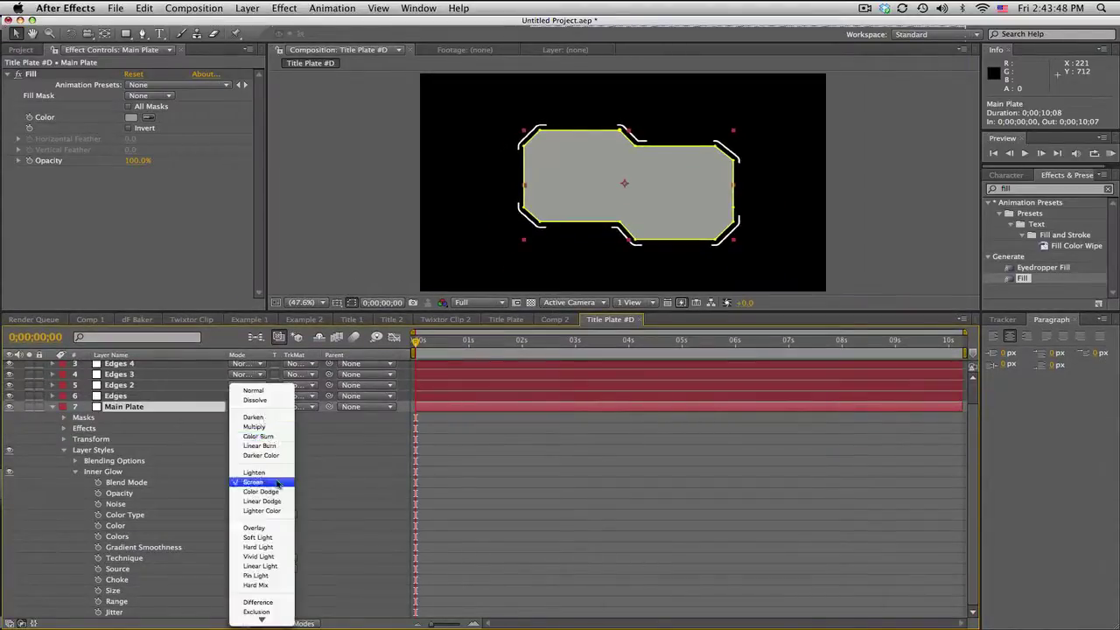
{"action": "left_click", "coordinate": [263, 396]}
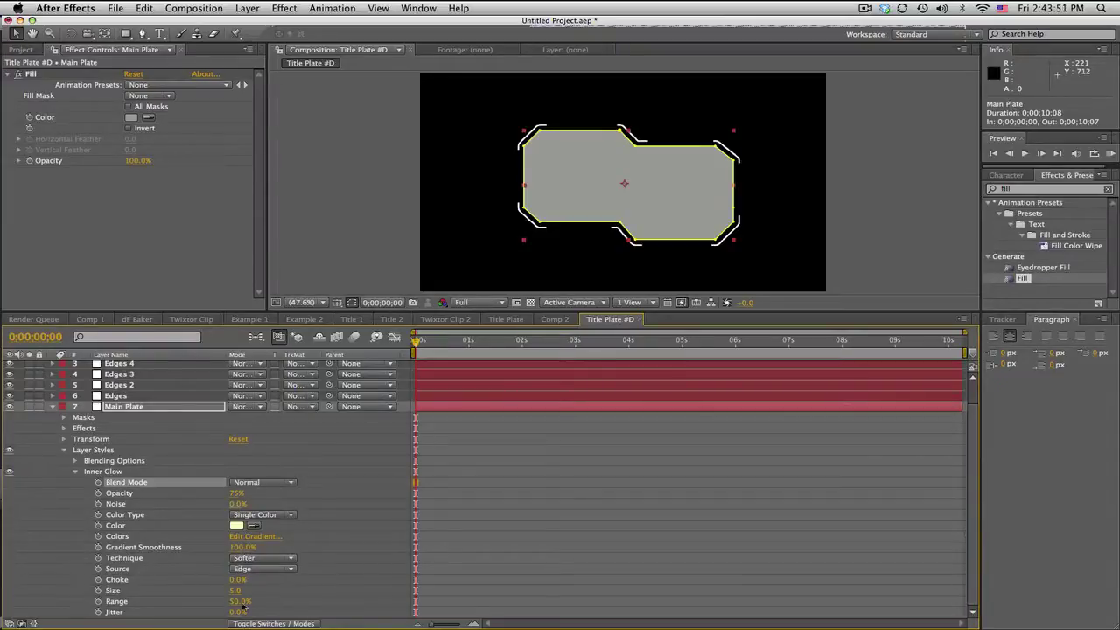
Make the inner glow white and scrub its size up to roughly 74 px.
{"action": "left_click_drag", "start_coordinate": [234, 592], "coordinate": [289, 592]}
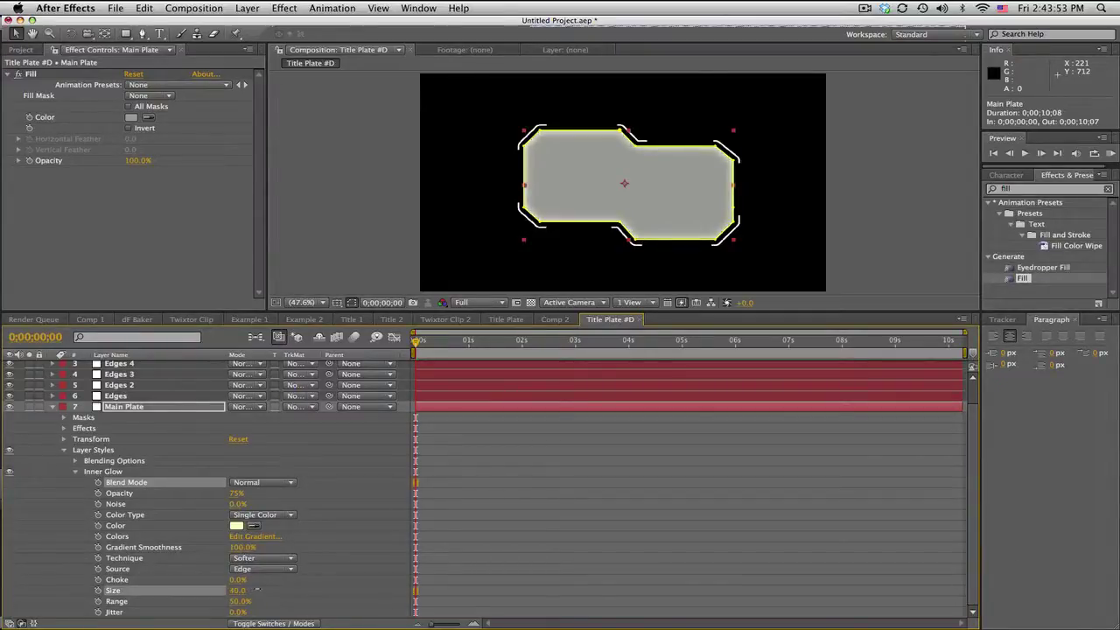
{"action": "left_click", "coordinate": [743, 531]}
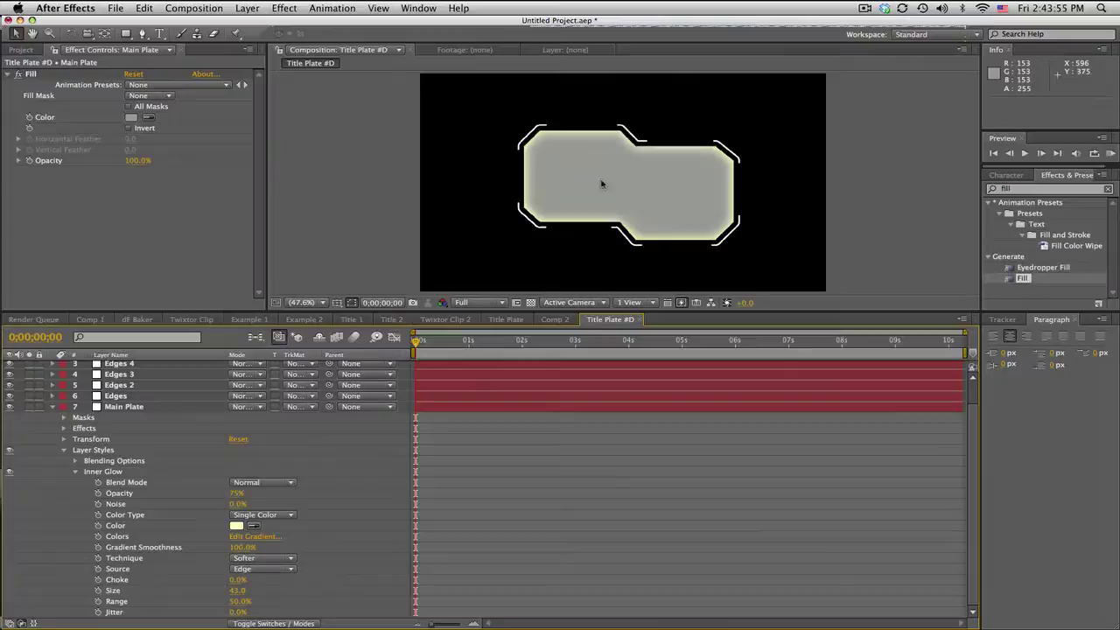
{"action": "left_click", "coordinate": [238, 526]}
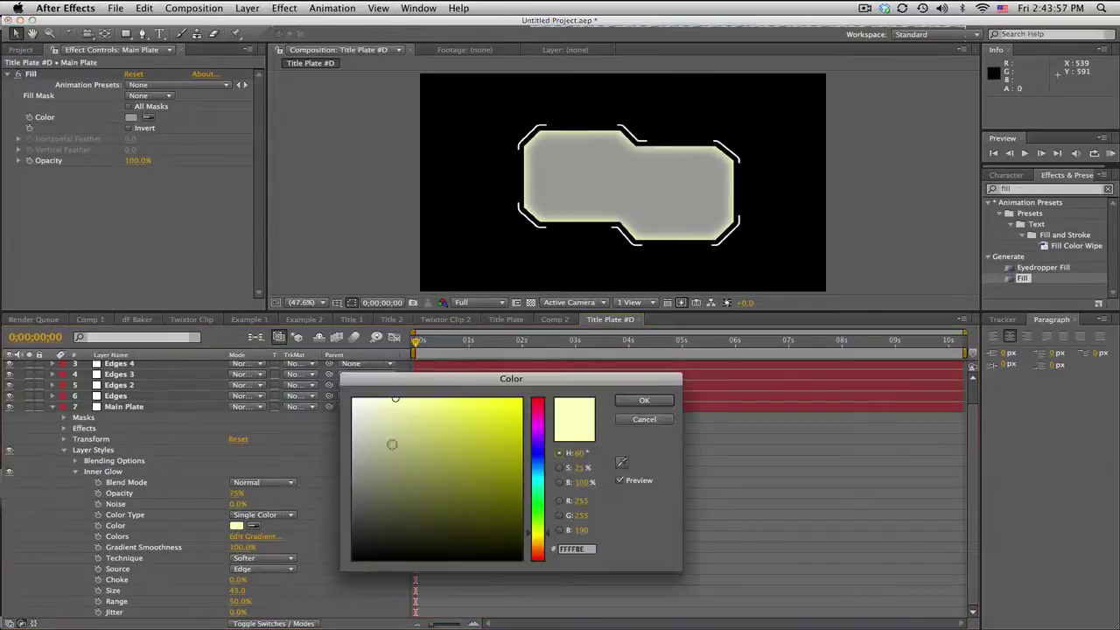
{"action": "left_click", "coordinate": [352, 400]}
{"action": "left_click", "coordinate": [644, 400]}
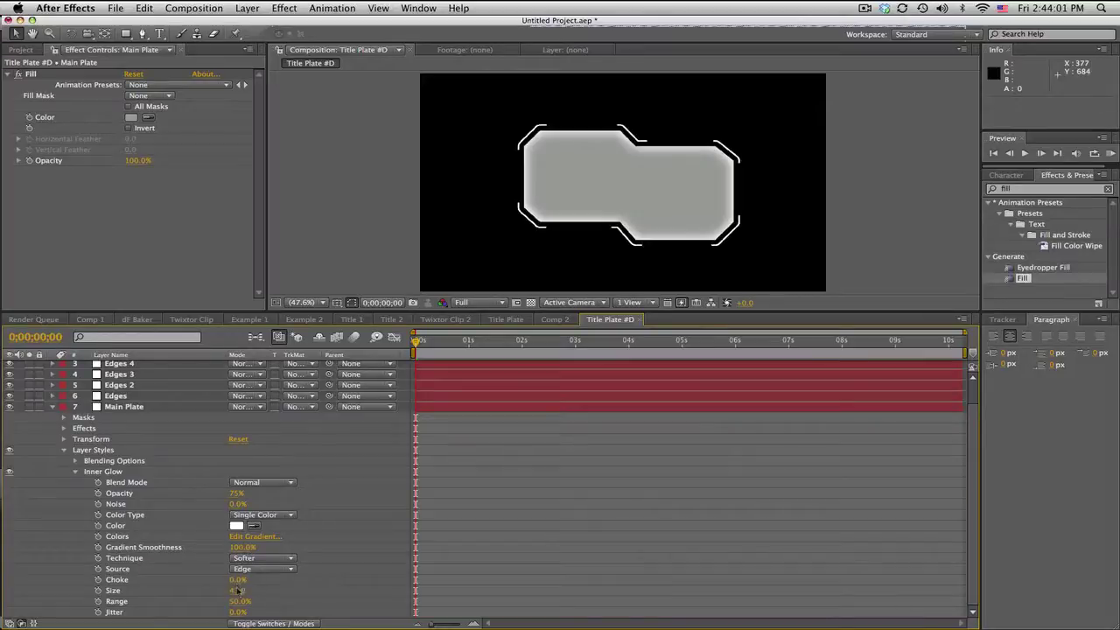
{"action": "mouse_move", "coordinate": [236, 591]}
{"action": "left_mouse_down"}
{"action": "mouse_move", "coordinate": [256, 590]}
{"action": "mouse_move", "coordinate": [239, 590]}
{"action": "left_mouse_up"}
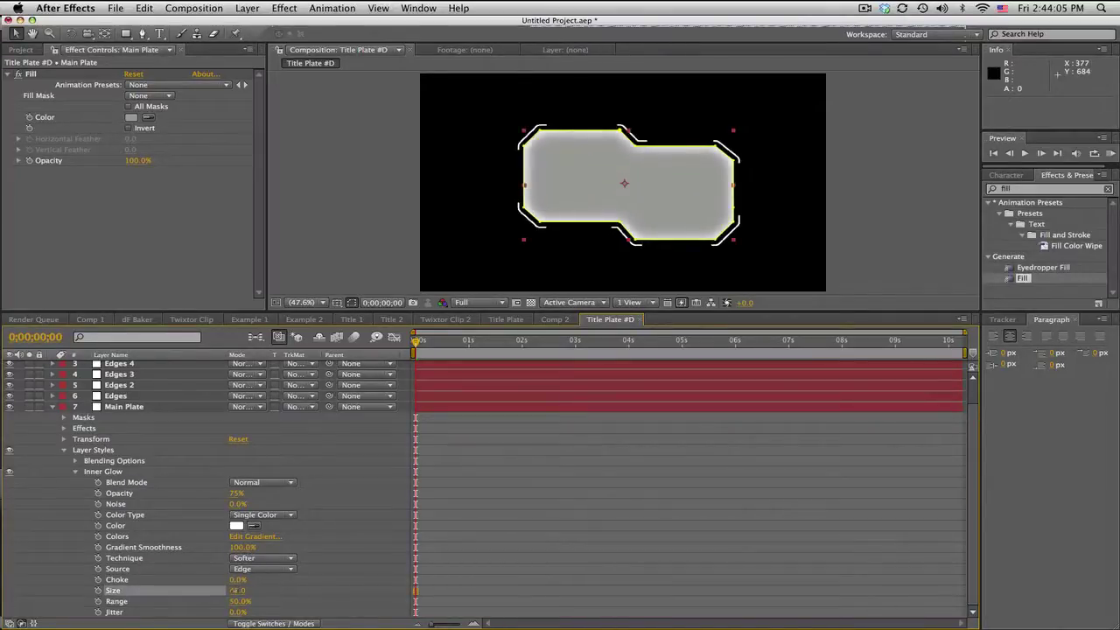
{"action": "left_click", "coordinate": [401, 511]}
{"action": "left_click", "coordinate": [74, 471]}
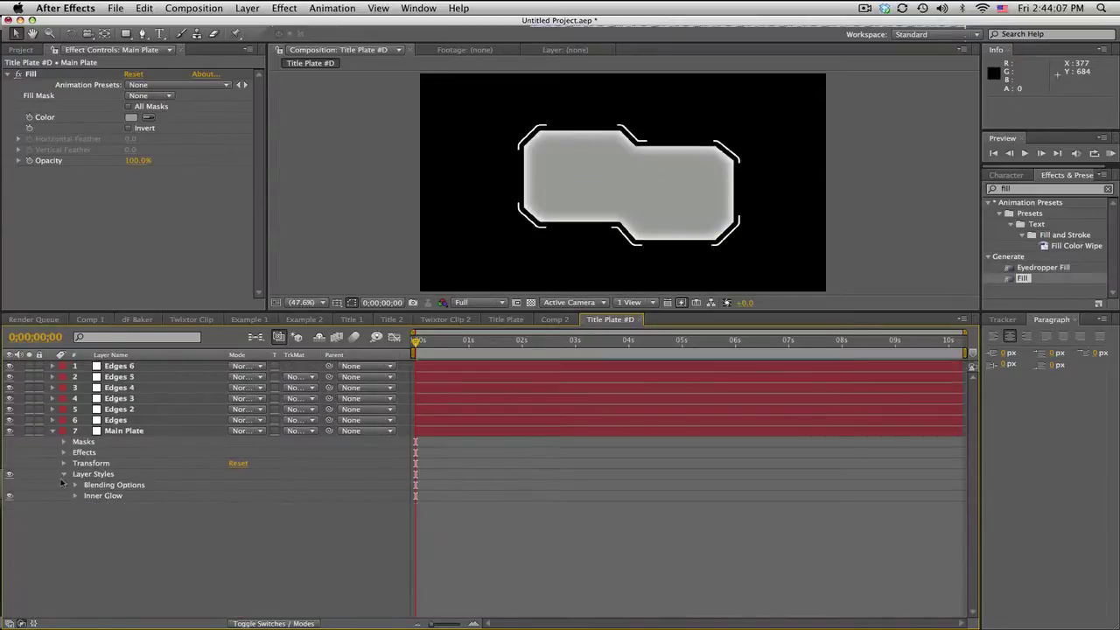
{"action": "left_click", "coordinate": [62, 474]}
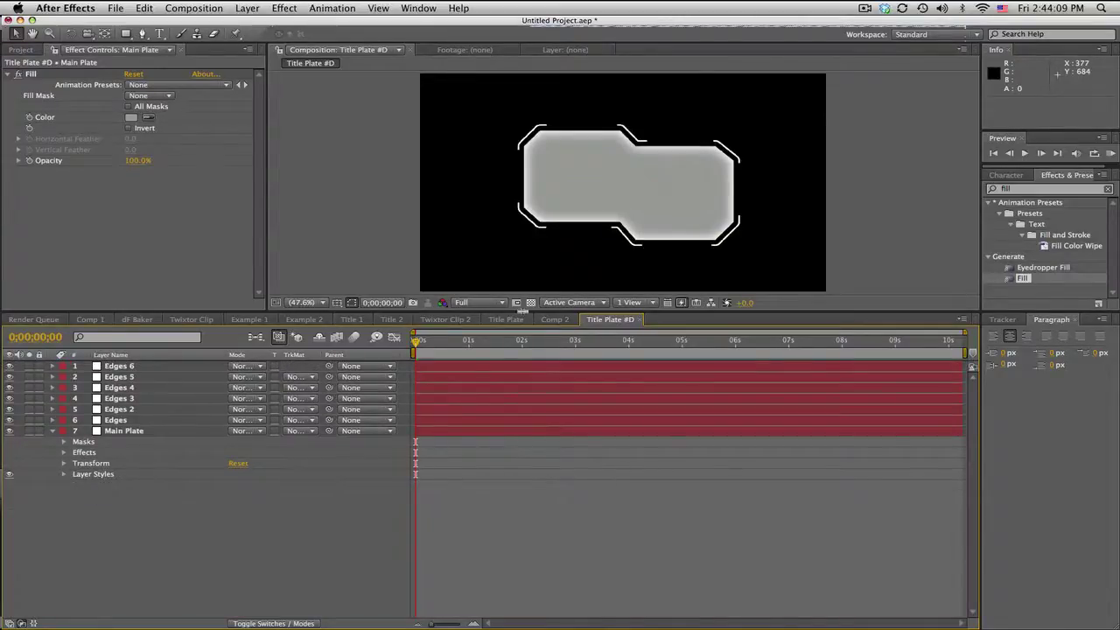
Add XBAKERXHD text in black Bebas and centre it on the plate.
{"action": "left_click_drag", "start_coordinate": [524, 314], "coordinate": [529, 426]}
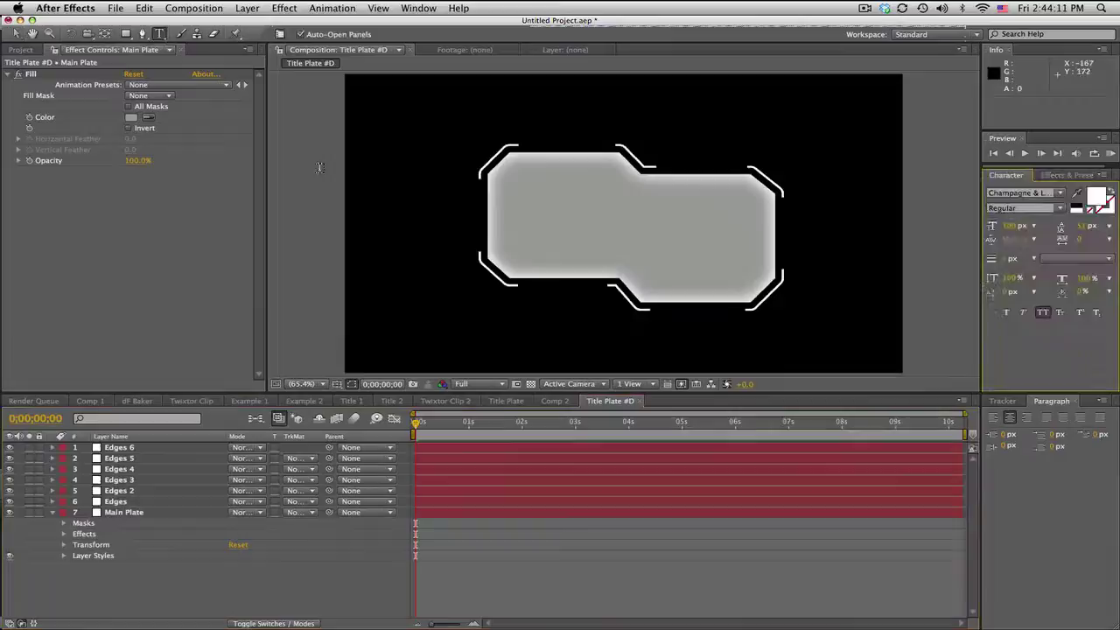
{"action": "left_click", "coordinate": [545, 203]}
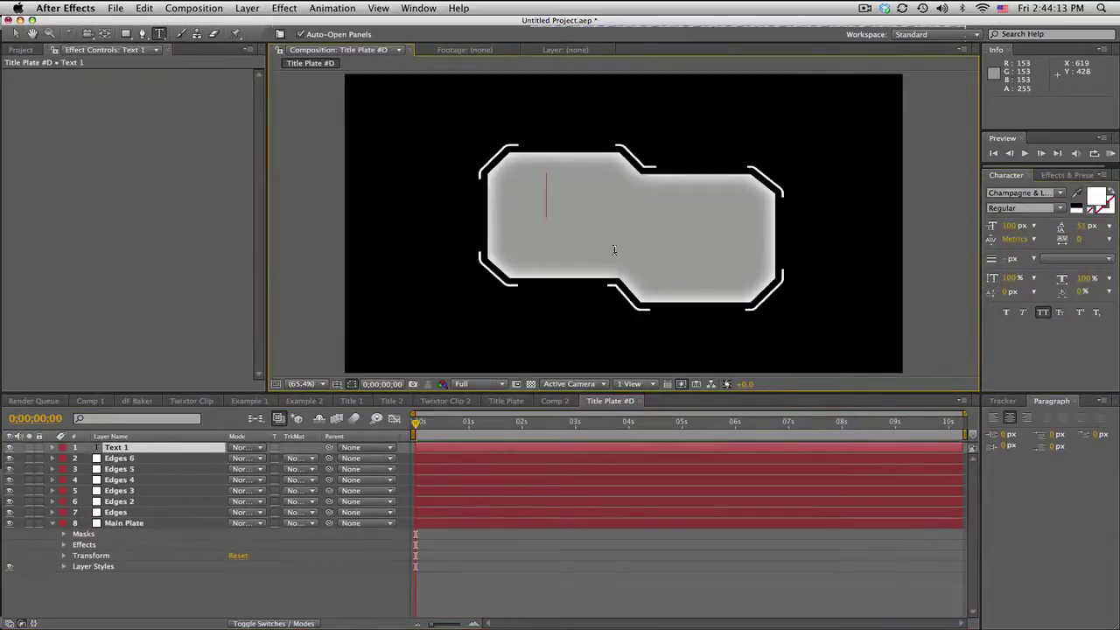
{"action": "type", "text": "XBAKERXHD"}
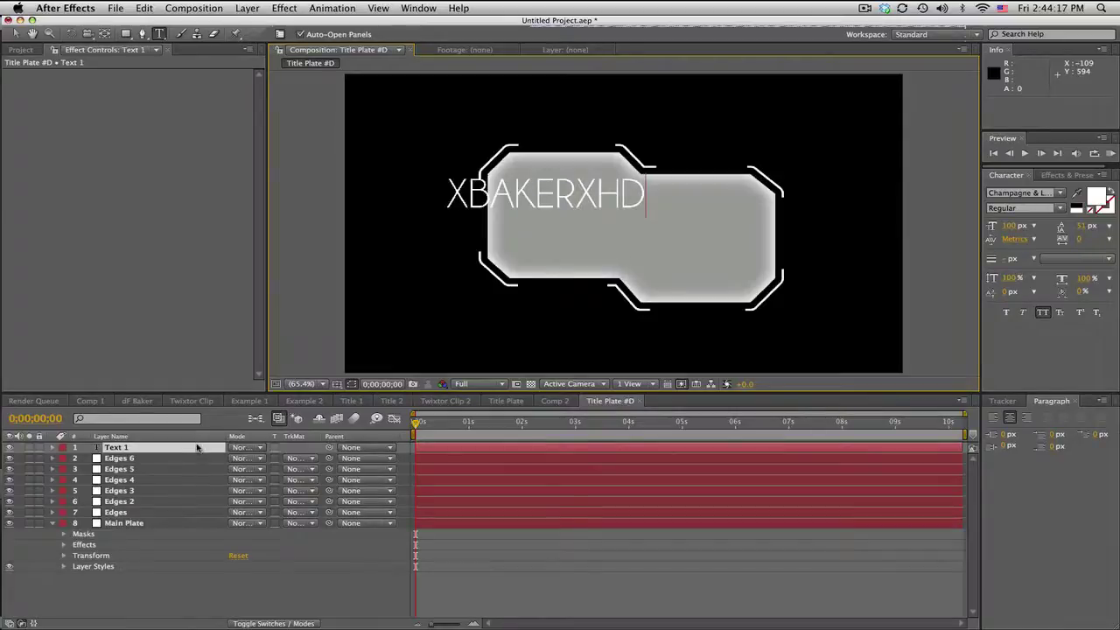
{"action": "left_click", "coordinate": [197, 447]}
{"action": "left_click", "coordinate": [1023, 193]}
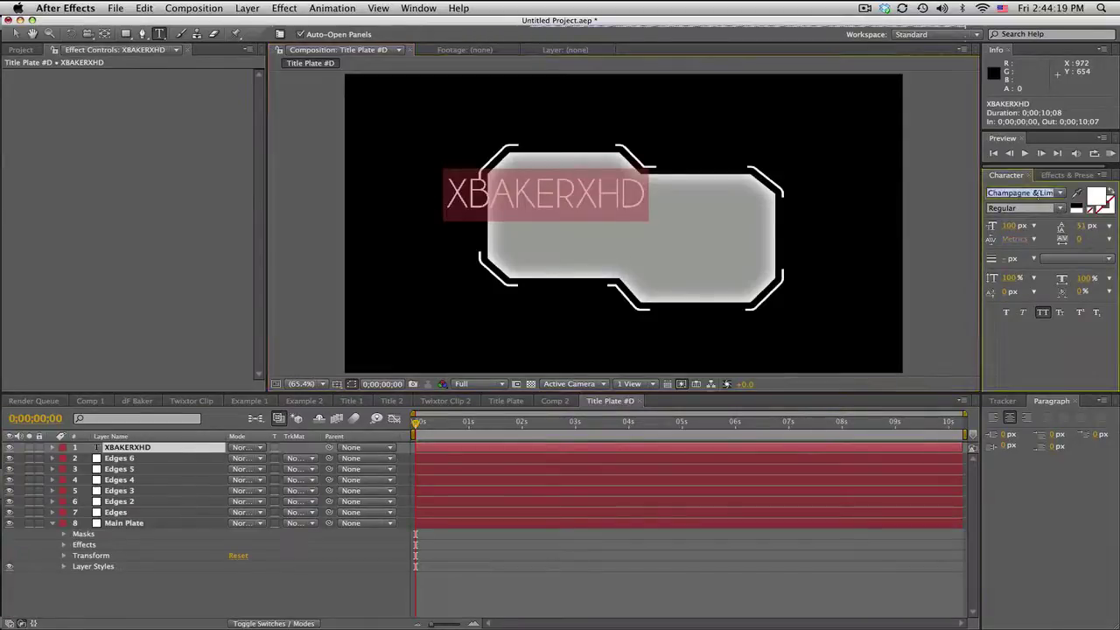
{"action": "type", "text": "Bebas"}
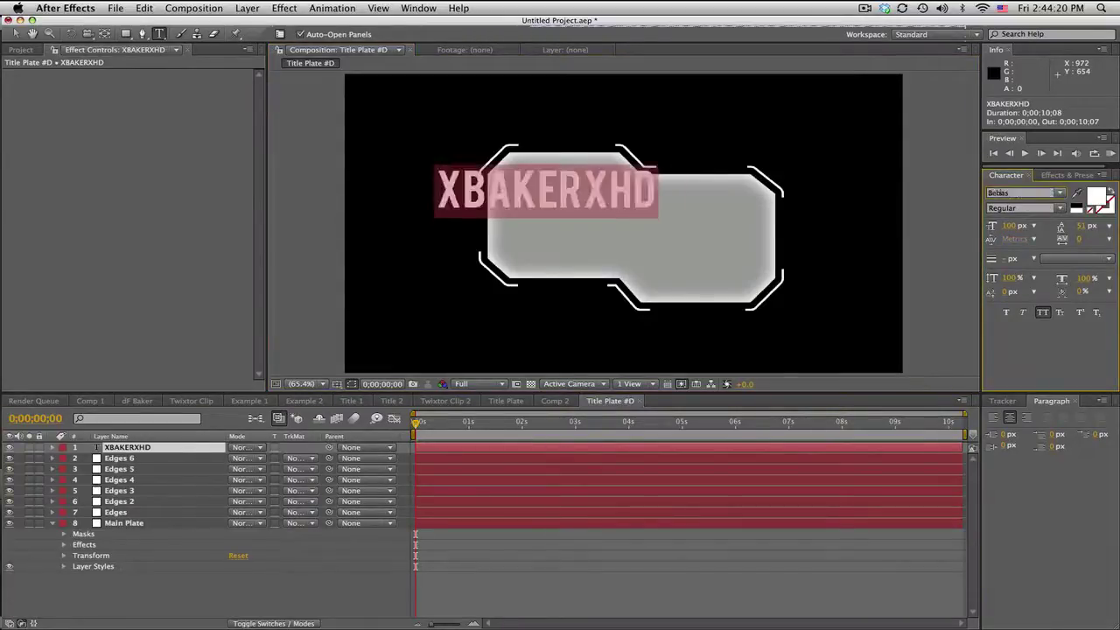
{"action": "left_click", "coordinate": [1097, 197]}
{"action": "left_click_drag", "start_coordinate": [389, 520], "coordinate": [353, 557]}
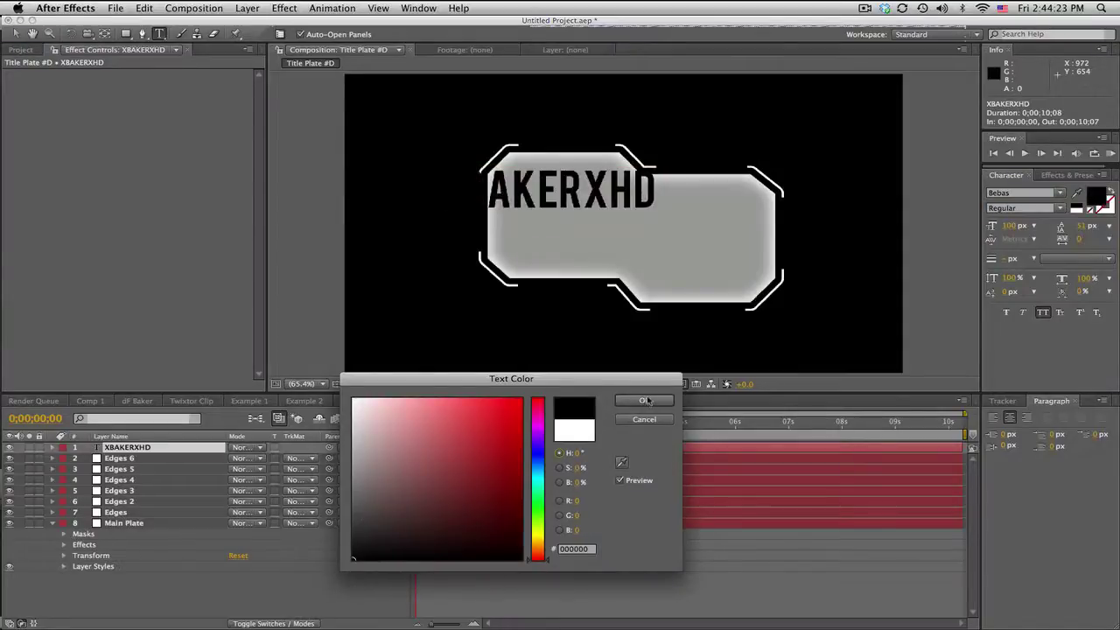
{"action": "left_click", "coordinate": [646, 400]}
{"action": "left_click", "coordinate": [15, 34]}
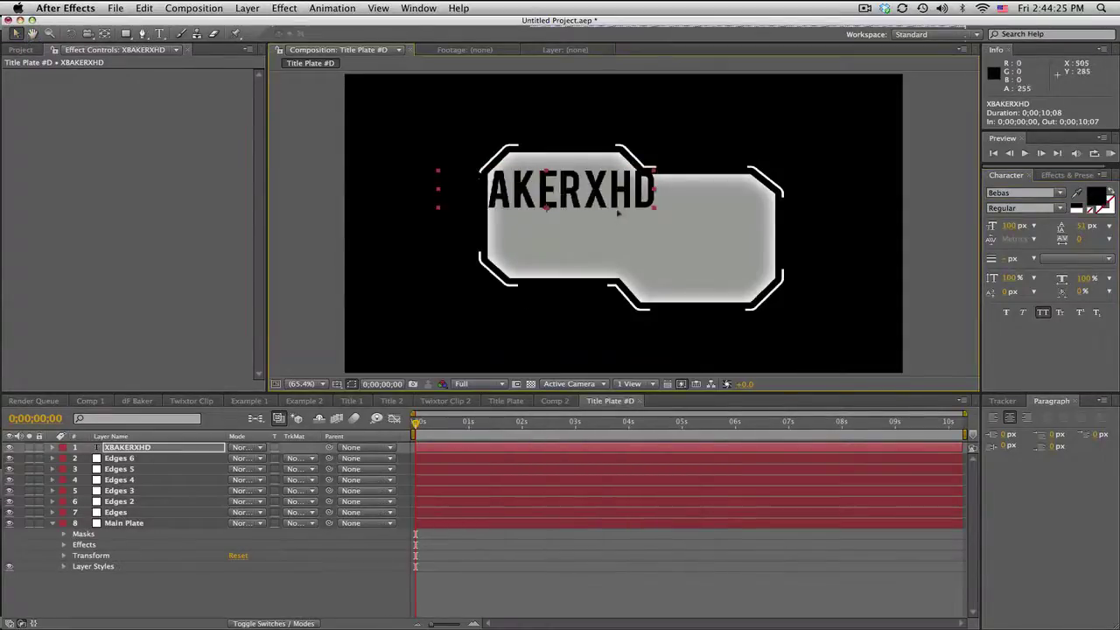
{"action": "left_click_drag", "start_coordinate": [618, 212], "coordinate": [624, 208]}
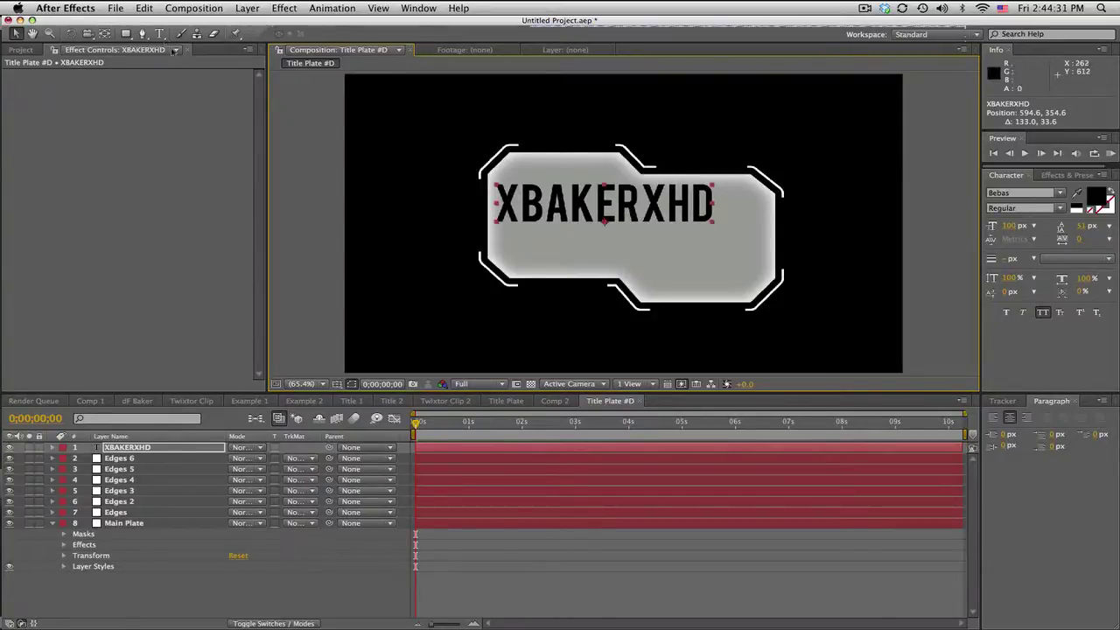
Add a PRESENTS text layer and shift it right, below the title.
{"action": "key", "text": "super+t"}
{"action": "left_click", "coordinate": [580, 259]}
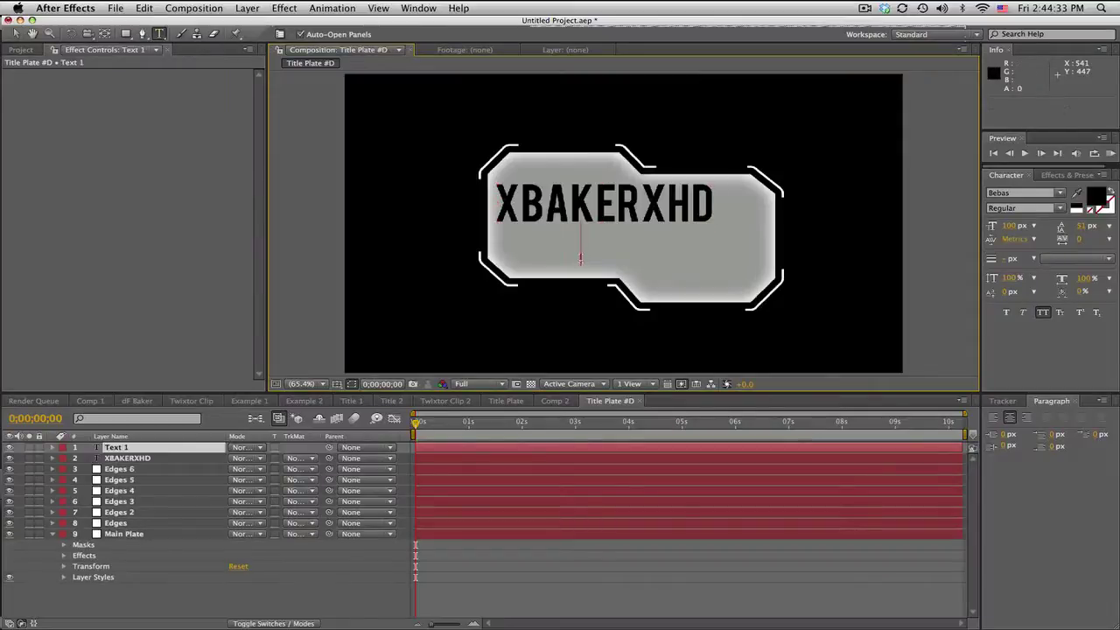
{"action": "type", "text": "PRESENTS"}
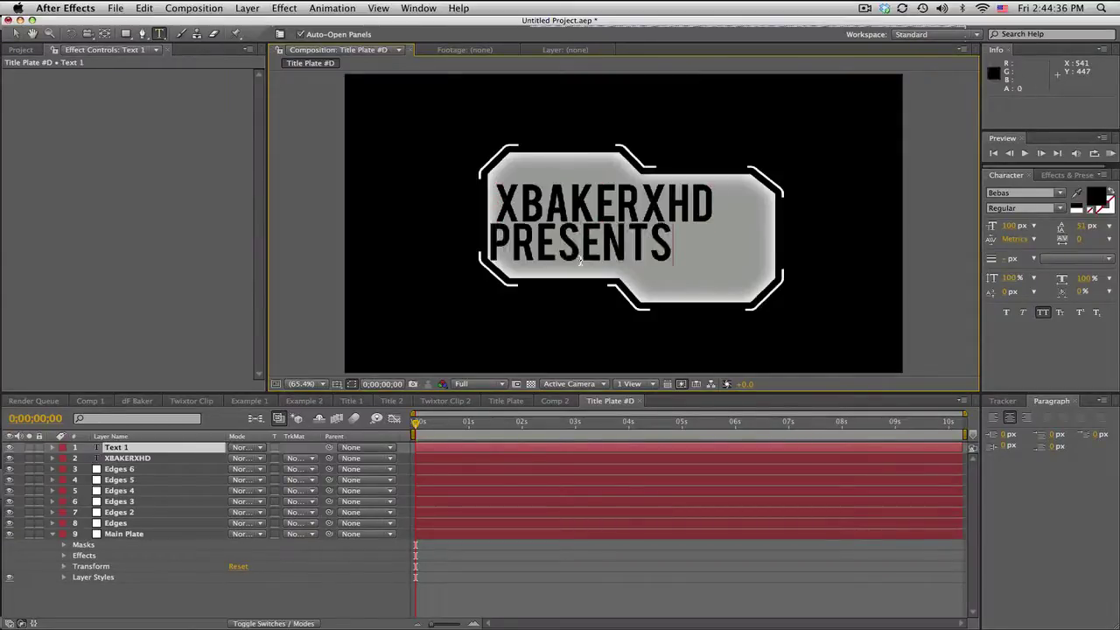
{"action": "key", "text": "KP_Enter"}
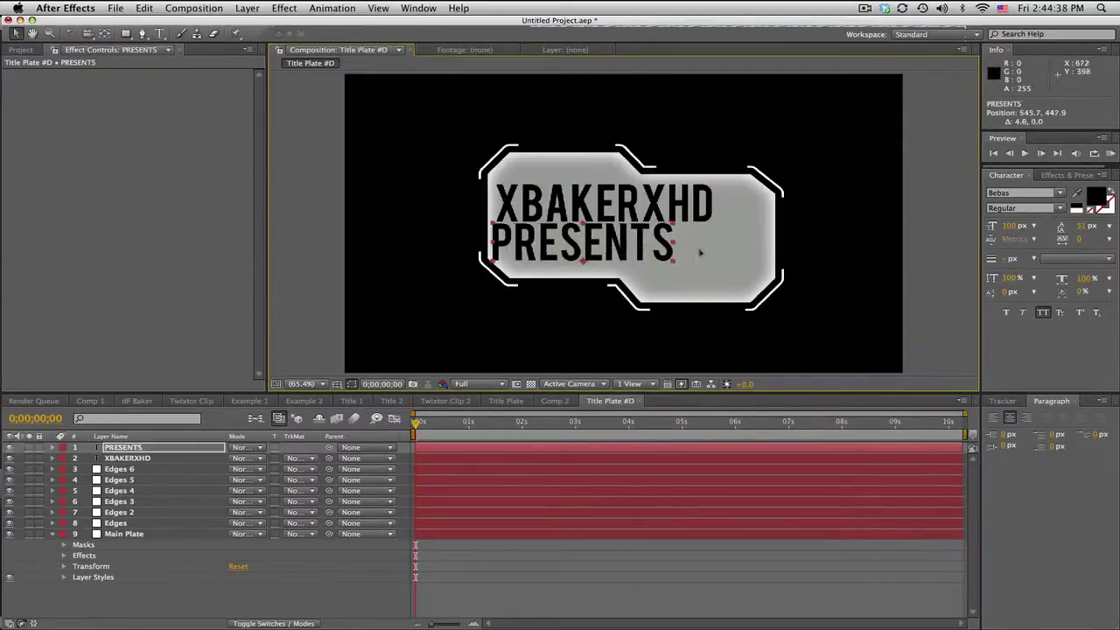
{"action": "left_click_drag", "start_coordinate": [700, 253], "coordinate": [727, 251]}
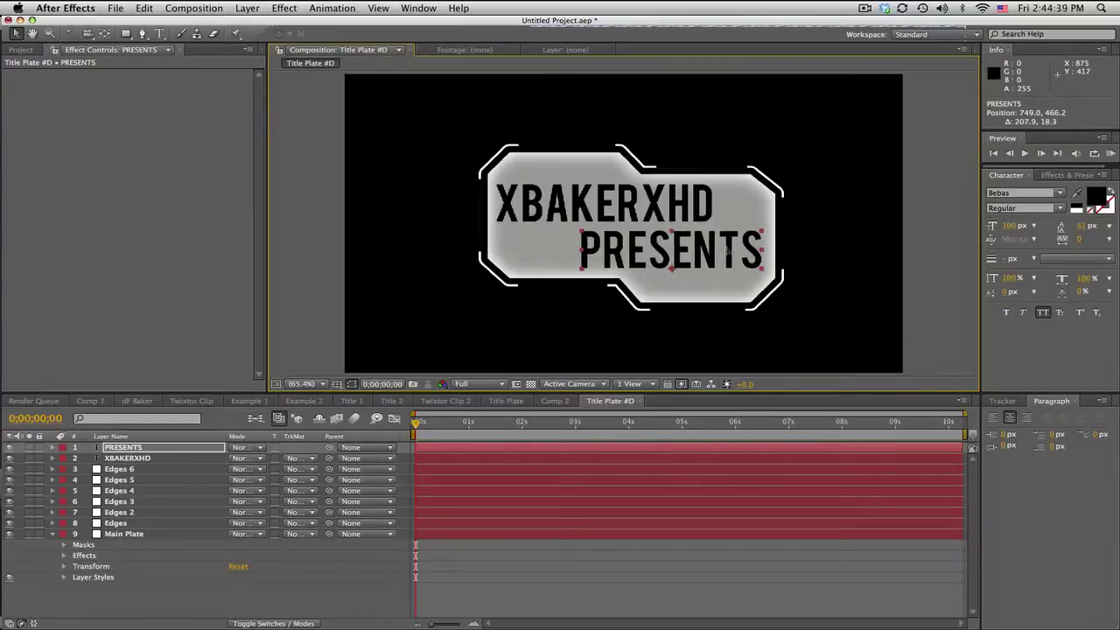
{"action": "left_click", "coordinate": [676, 556]}
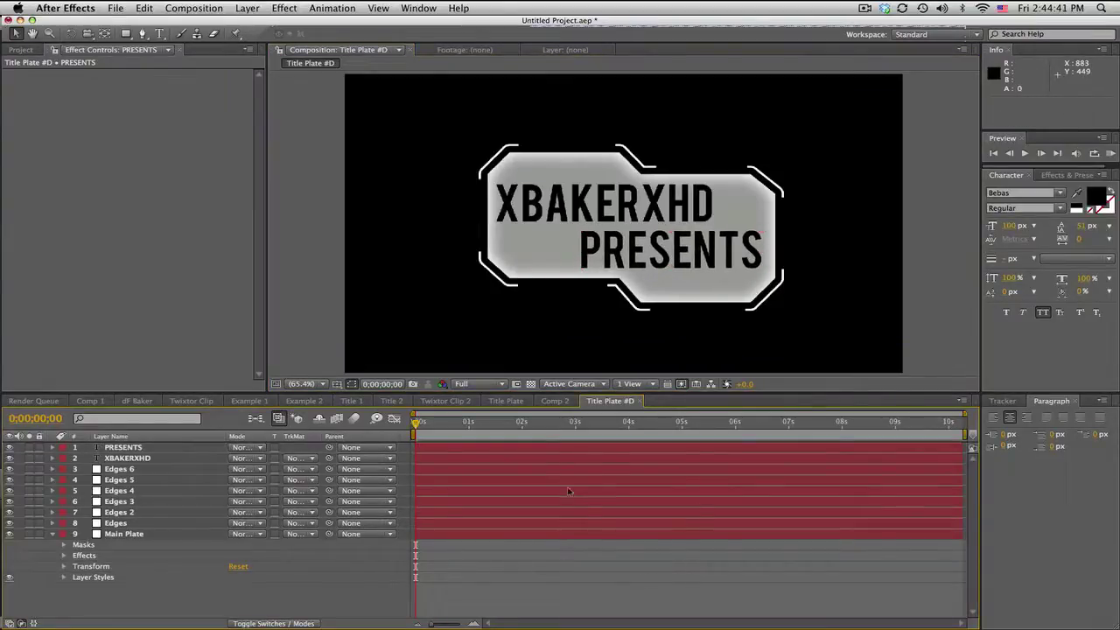
{"action": "left_click", "coordinate": [51, 534]}
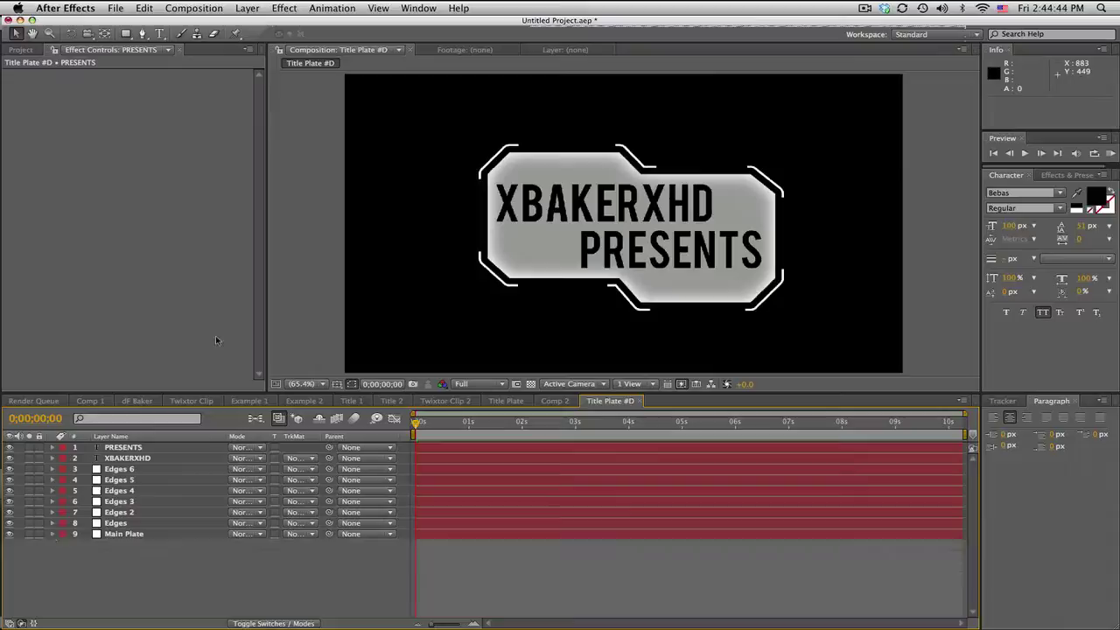
Make all nine layers 3D and set both text layers' Z position to -100.
{"action": "left_click", "coordinate": [252, 624]}
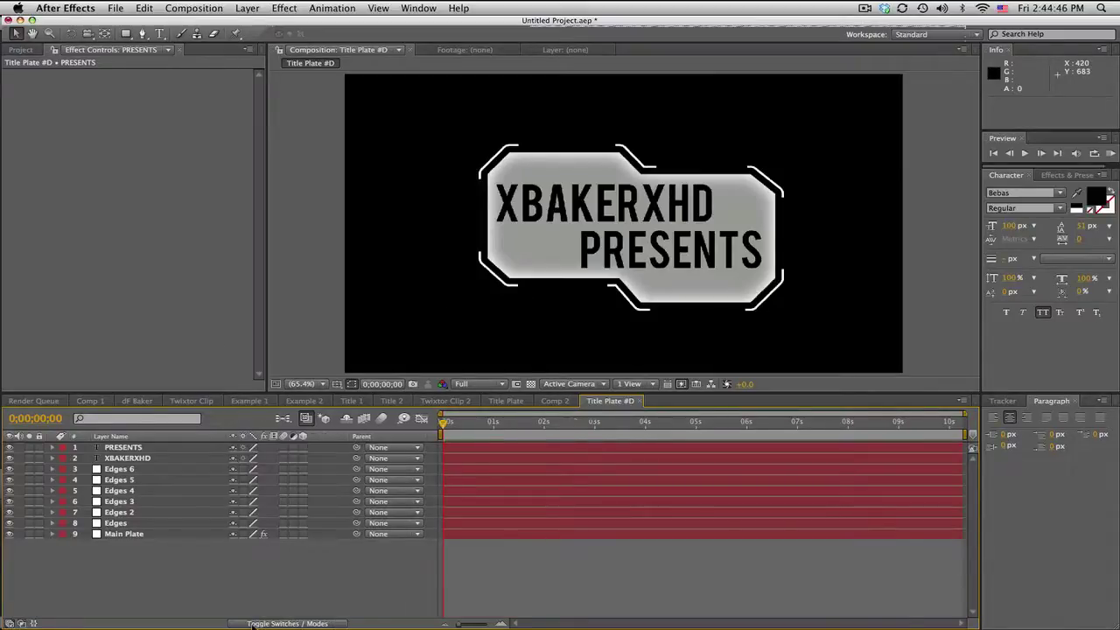
{"action": "left_click_drag", "start_coordinate": [304, 457], "coordinate": [303, 535]}
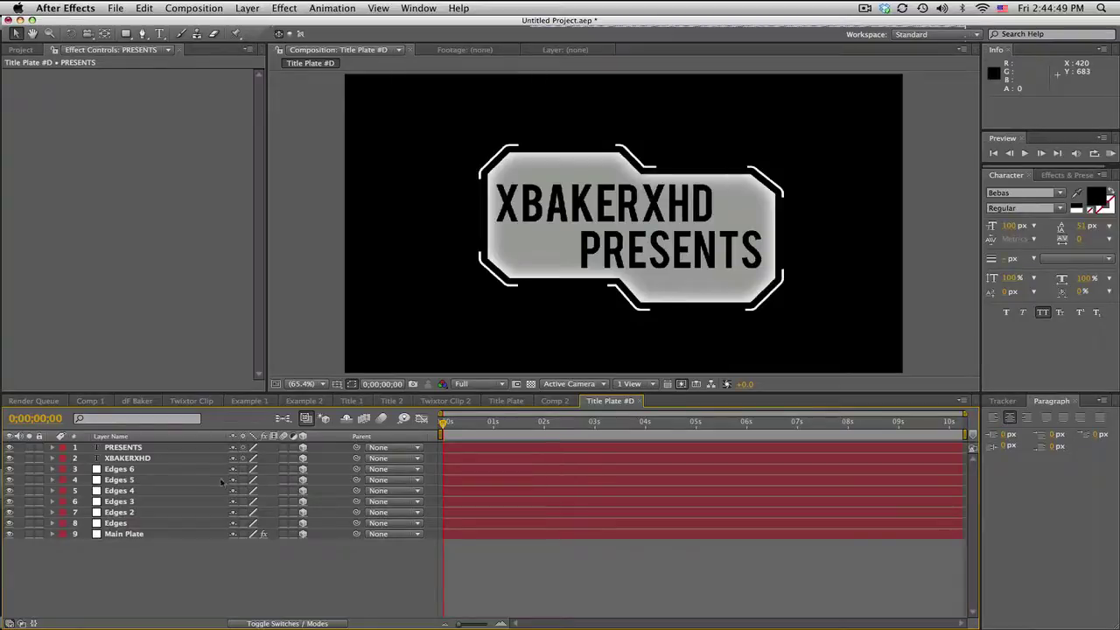
{"action": "left_click", "coordinate": [151, 448]}
{"action": "left_click", "coordinate": [151, 460], "text": "shift"}
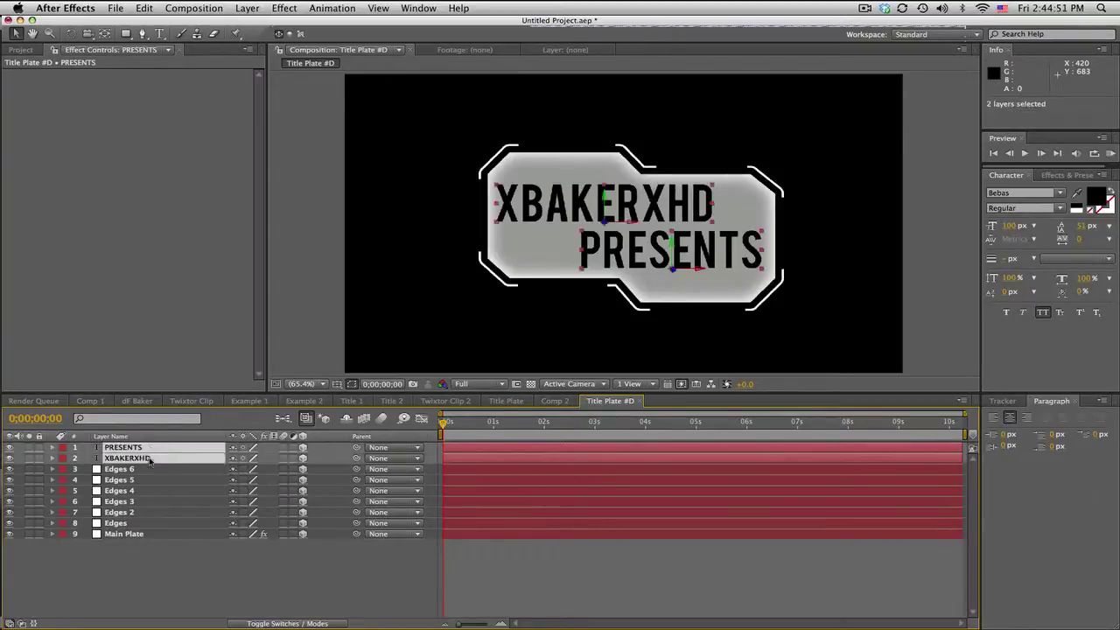
{"action": "key", "text": "p"}
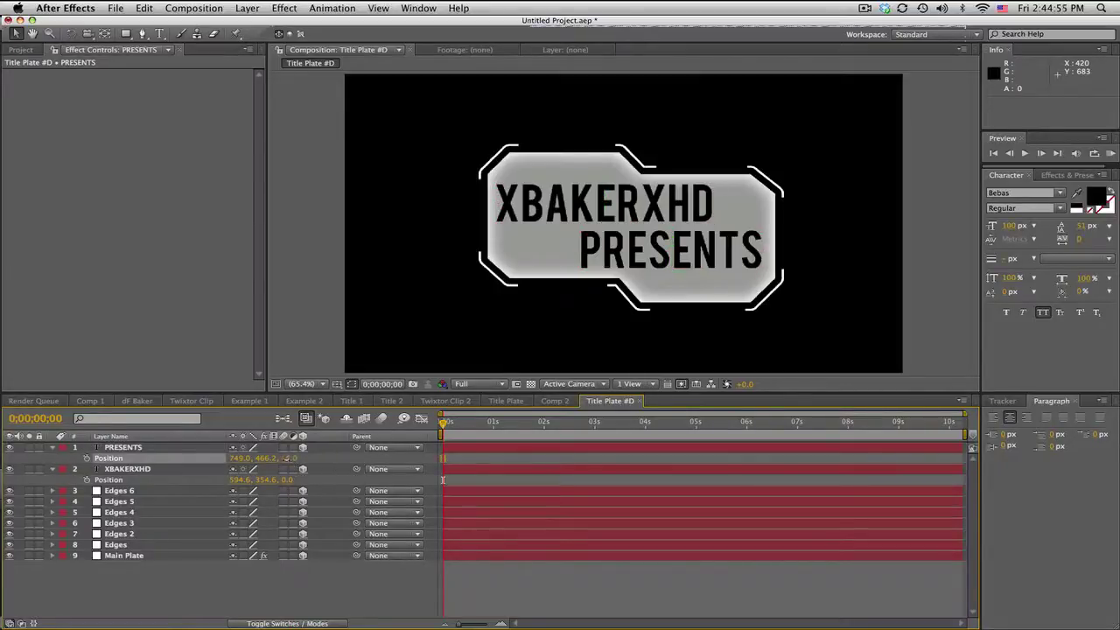
{"action": "left_click_drag", "start_coordinate": [285, 458], "coordinate": [442, 479]}
{"action": "left_click", "coordinate": [293, 458]}
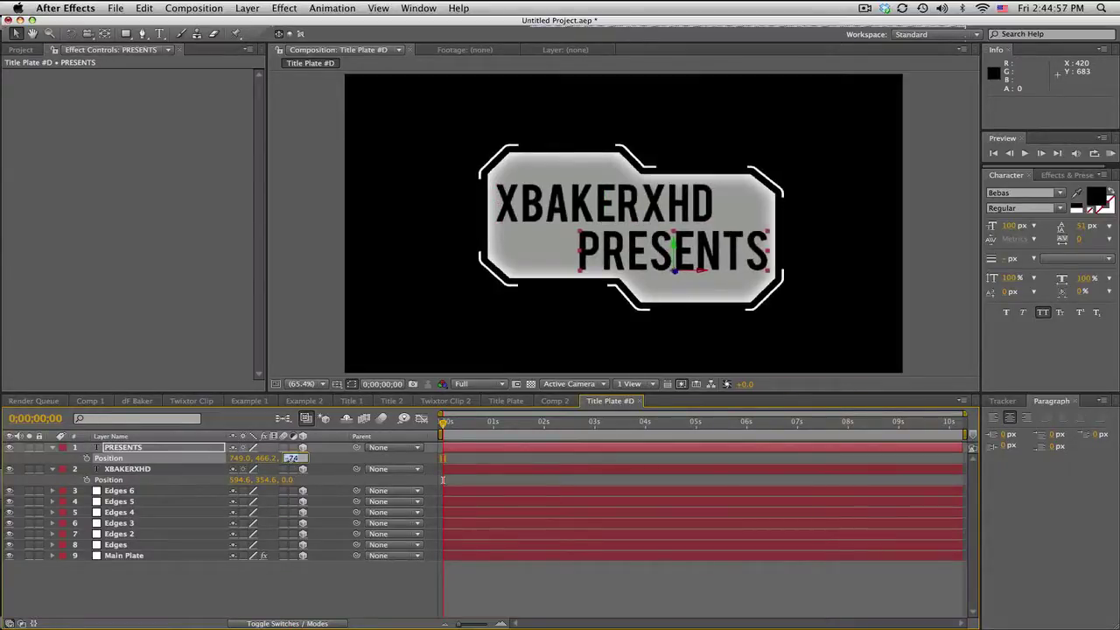
{"action": "type", "text": "-100"}
{"action": "key", "text": "Return"}
{"action": "left_click", "coordinate": [289, 480]}
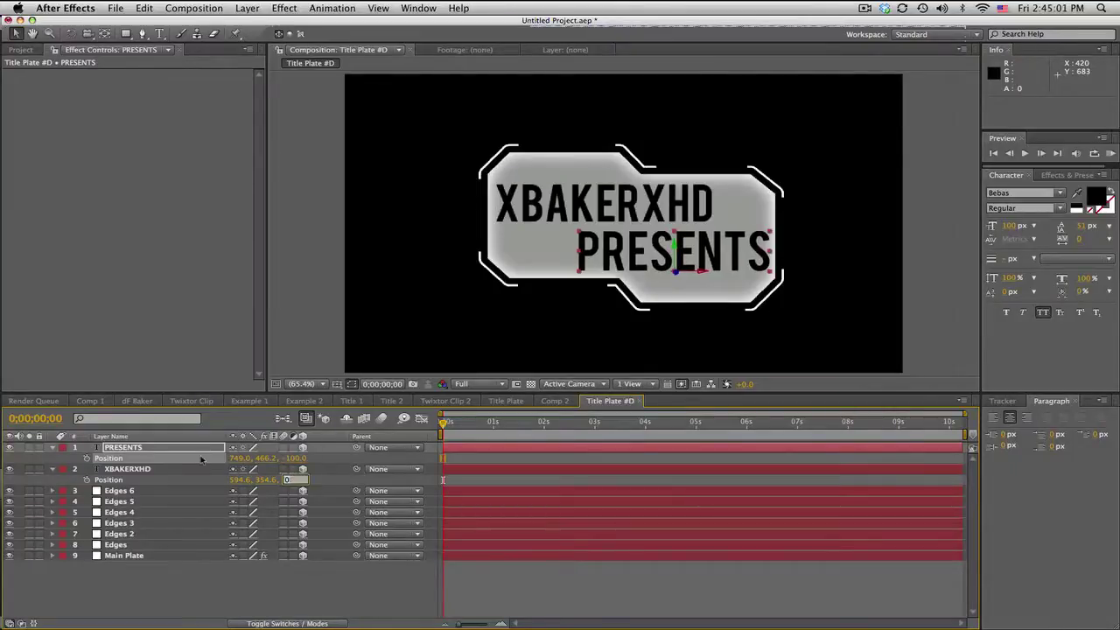
{"action": "type", "text": "-100"}
{"action": "key", "text": "Return"}
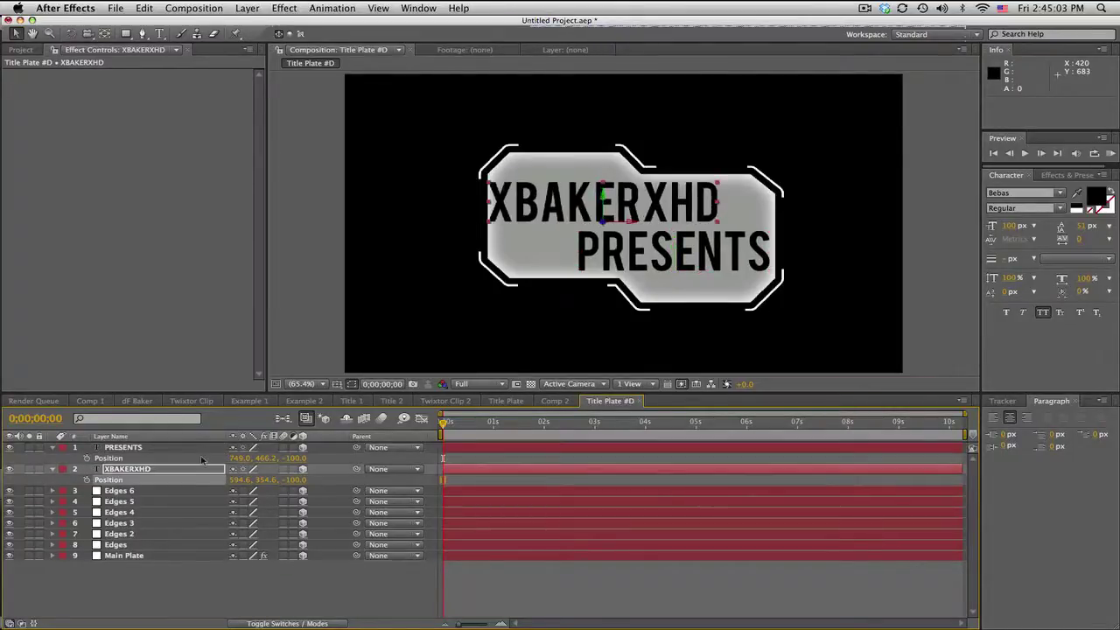
{"action": "left_click", "coordinate": [472, 582]}
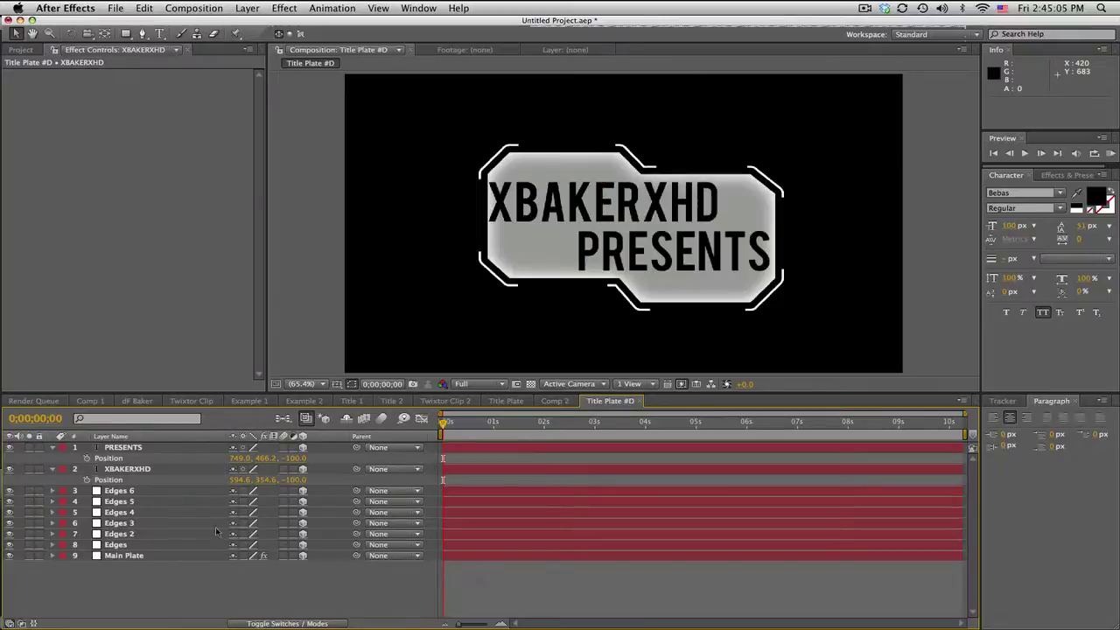
Set the Z position of Edges 6 and Edges 3 to -100.
{"action": "left_click", "coordinate": [160, 495]}
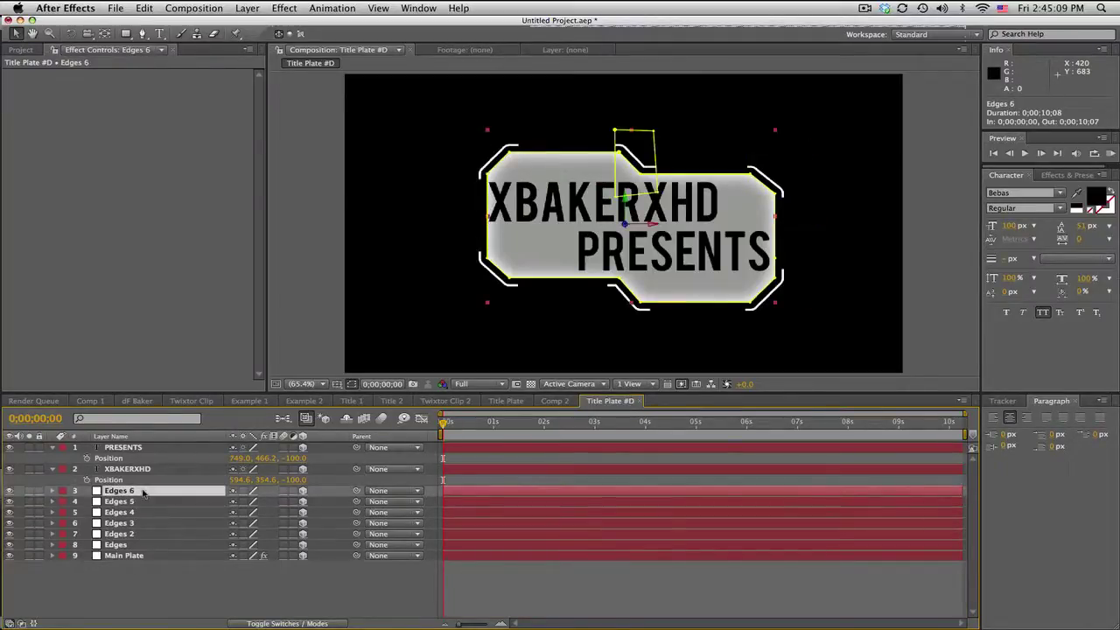
{"action": "key", "text": "p"}
{"action": "left_click", "coordinate": [287, 501]}
{"action": "type", "text": "-"}
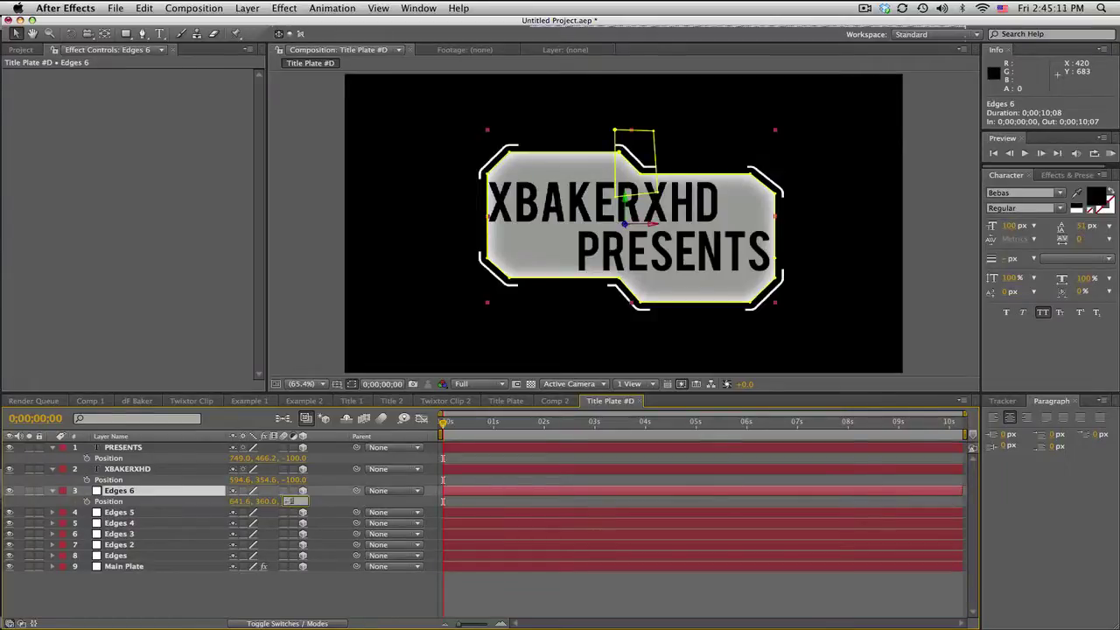
{"action": "type", "text": "100"}
{"action": "key", "text": "Return"}
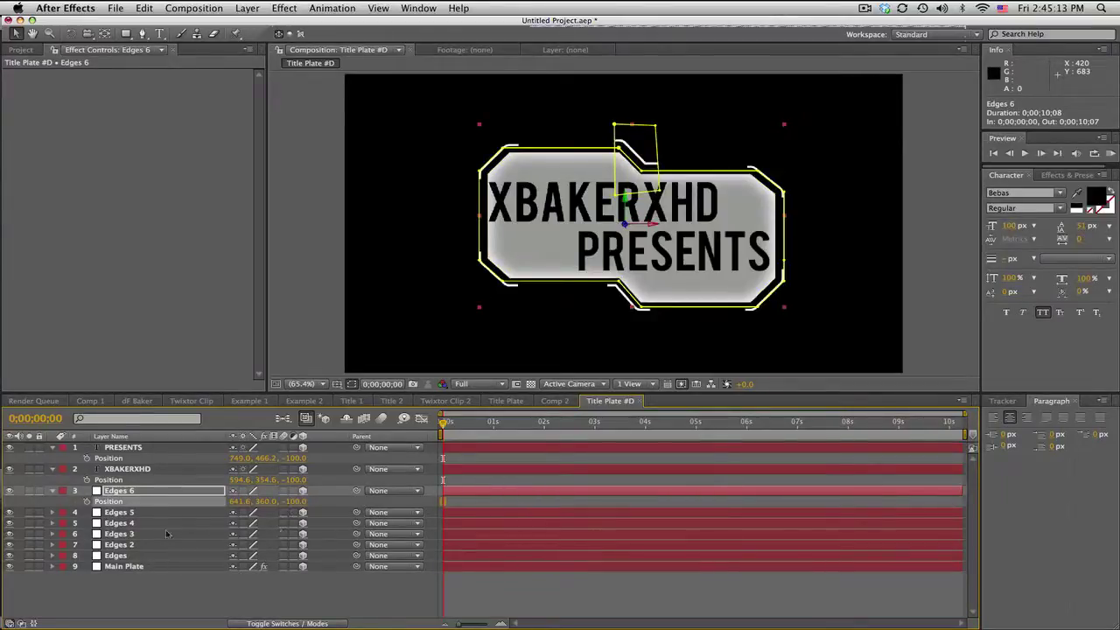
{"action": "left_click", "coordinate": [150, 533]}
{"action": "key", "text": "p"}
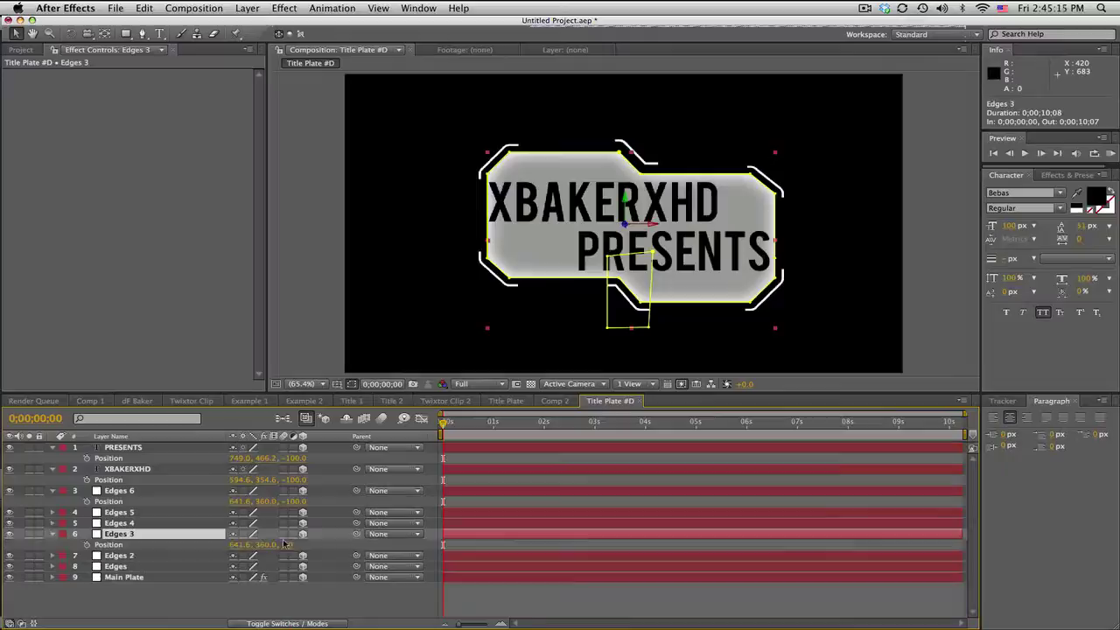
{"action": "left_click", "coordinate": [289, 544]}
{"action": "key", "text": "Return"}
Set the Z position of Edges 4 and Edges to 50.
{"action": "left_click", "coordinate": [150, 523]}
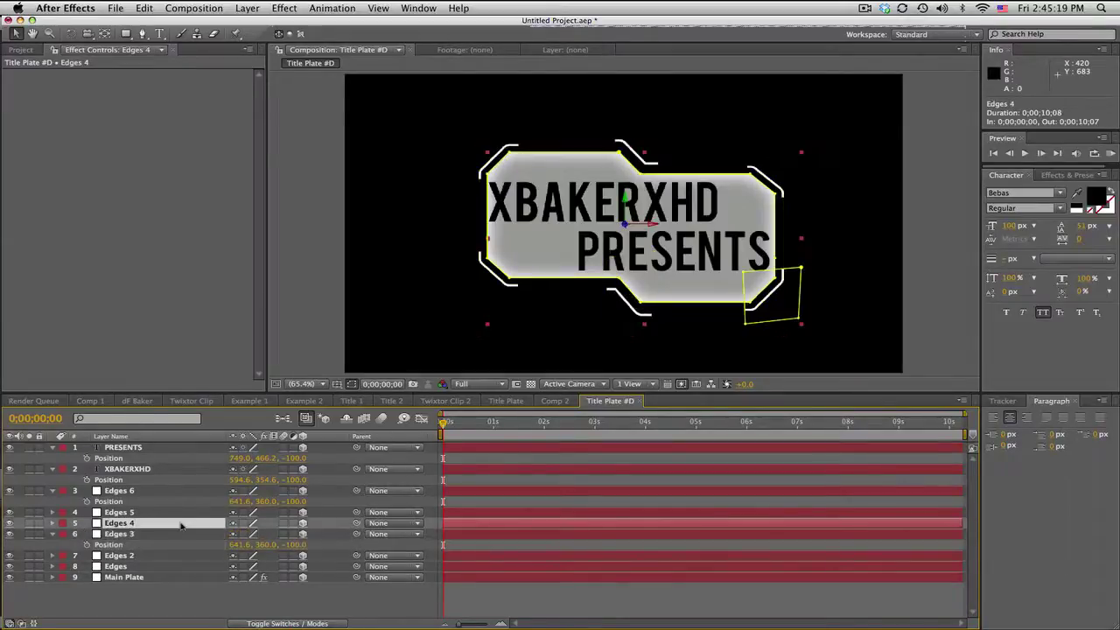
{"action": "key", "text": "p"}
{"action": "left_click", "coordinate": [287, 533]}
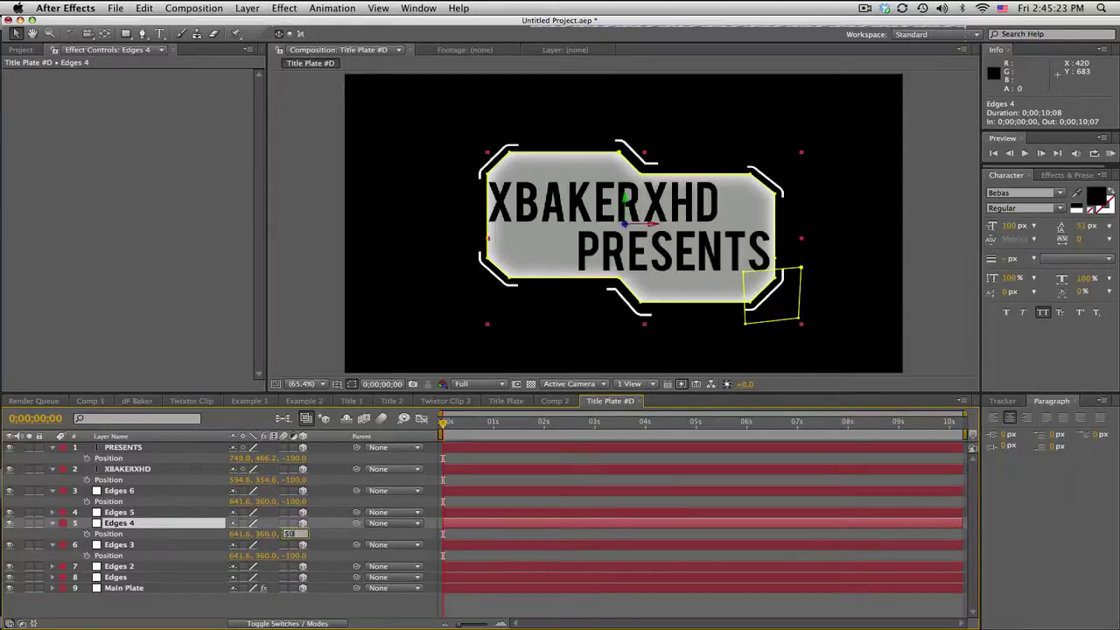
{"action": "type", "text": "50"}
{"action": "key", "text": "Return"}
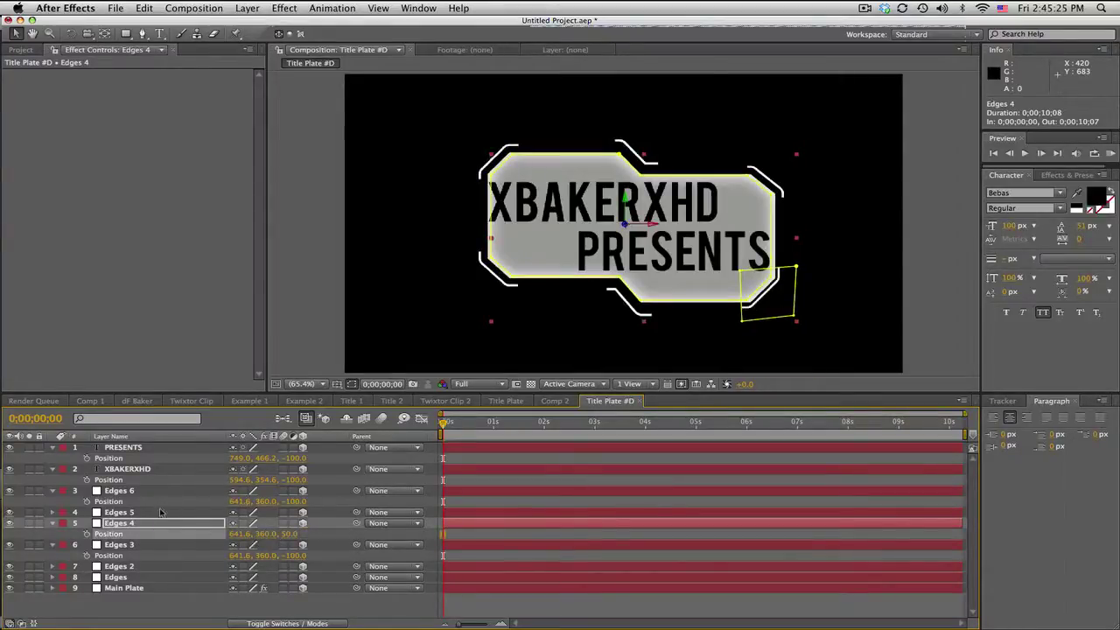
{"action": "left_click", "coordinate": [155, 567]}
{"action": "left_click", "coordinate": [152, 578]}
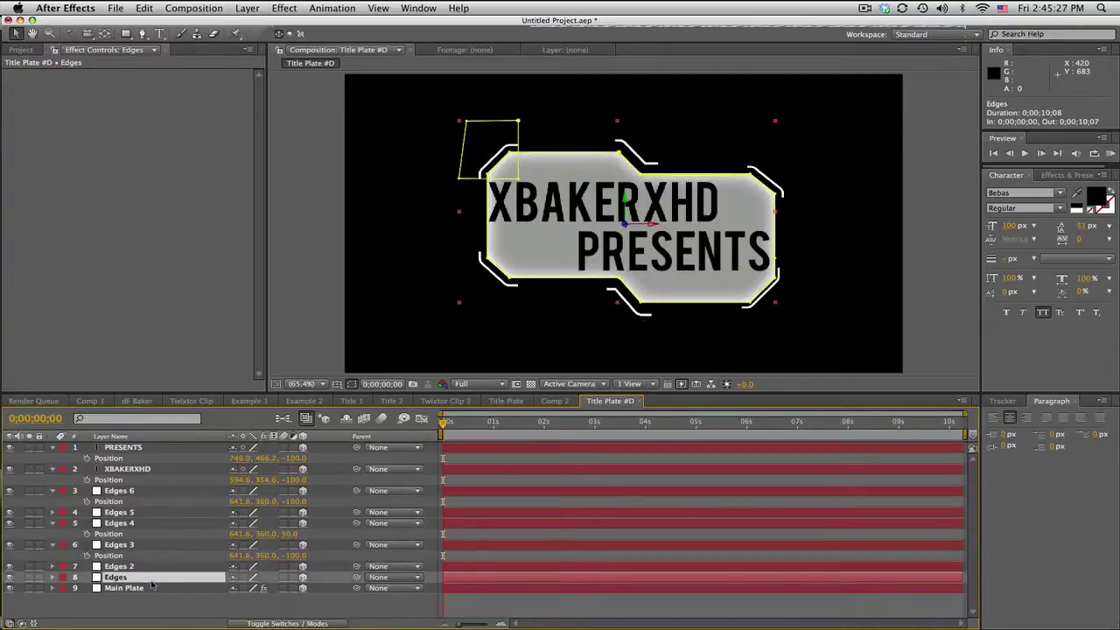
{"action": "key", "text": "p"}
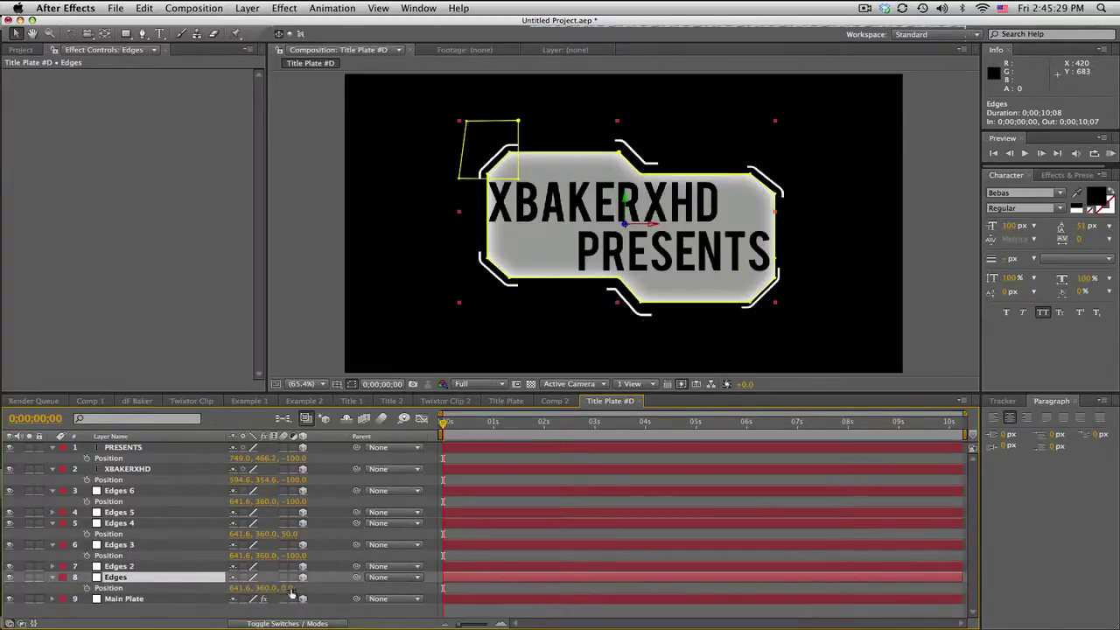
{"action": "left_click", "coordinate": [290, 588]}
{"action": "type", "text": "50"}
{"action": "key", "text": "Return"}
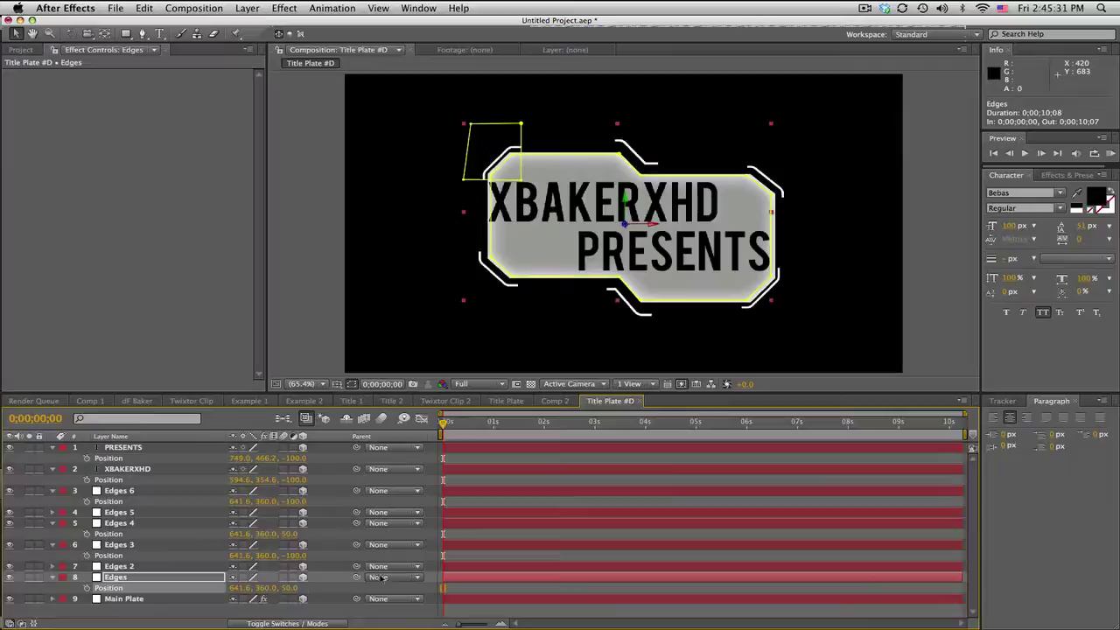
Return the viewer to Active Camera with no transparency grid, then open Twixtor Clip 2.
{"action": "left_click", "coordinate": [571, 384]}
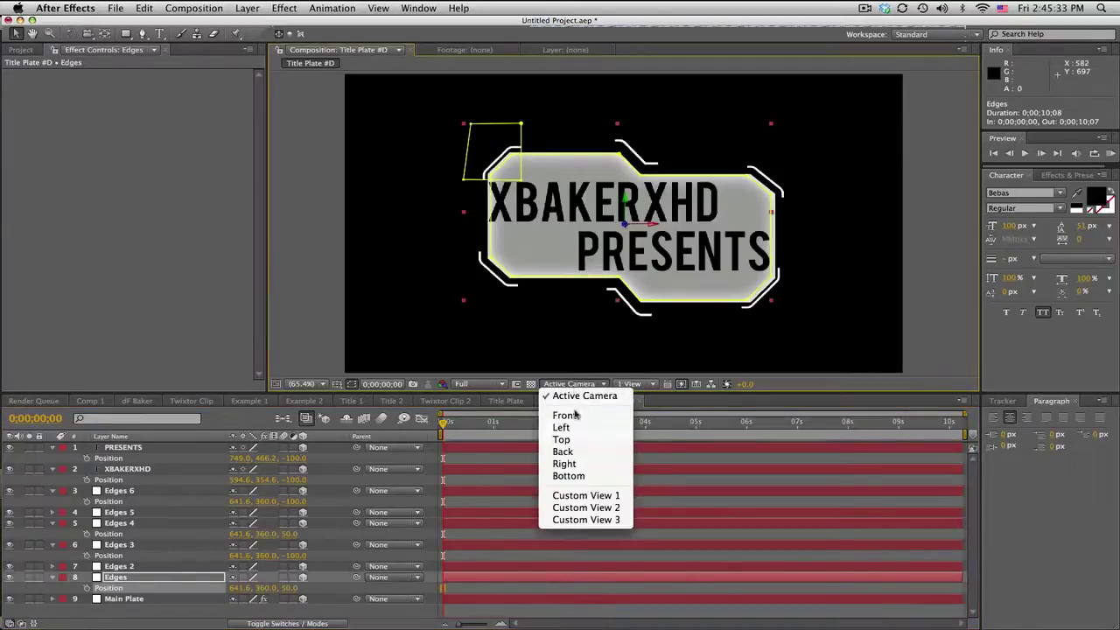
{"action": "left_click", "coordinate": [574, 494]}
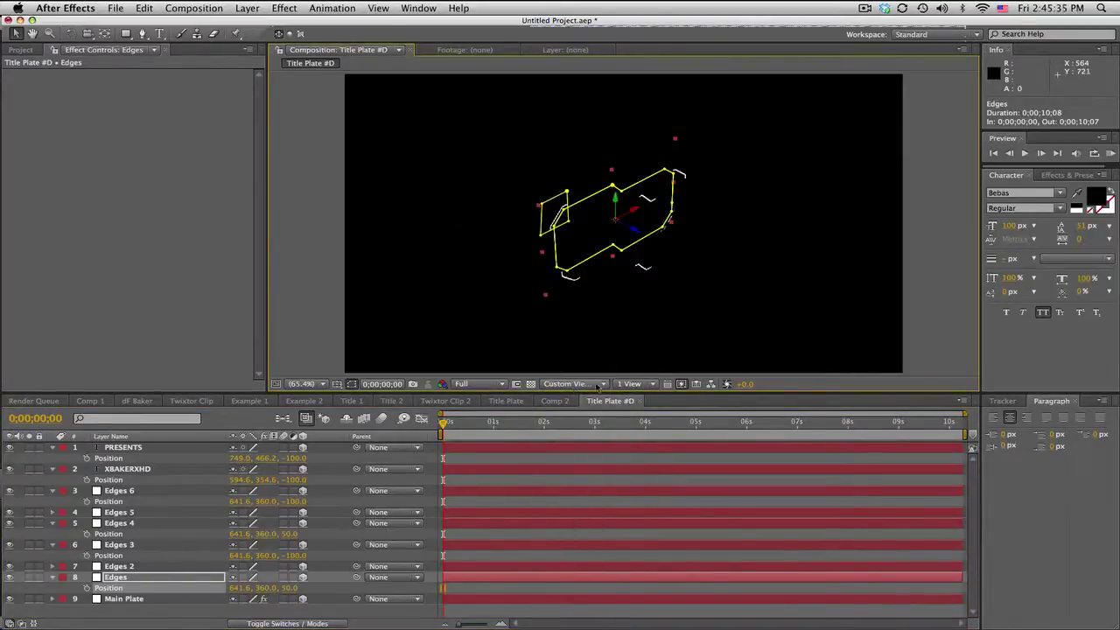
{"action": "left_click", "coordinate": [530, 385]}
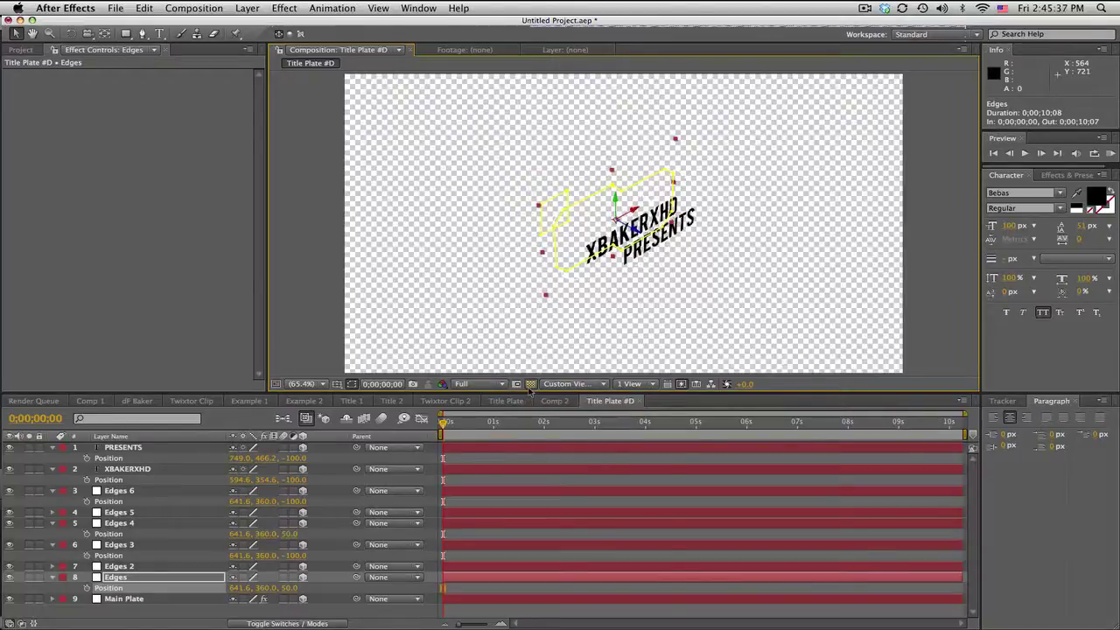
{"action": "left_click", "coordinate": [530, 385]}
{"action": "left_click", "coordinate": [530, 385]}
{"action": "left_click", "coordinate": [531, 385]}
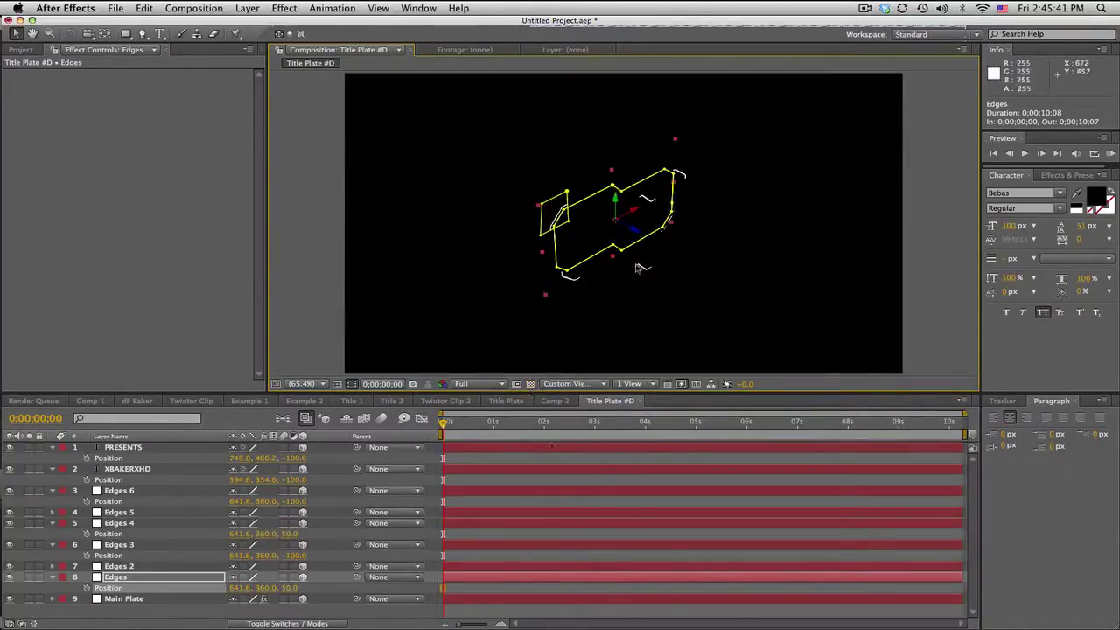
{"action": "left_click", "coordinate": [567, 384]}
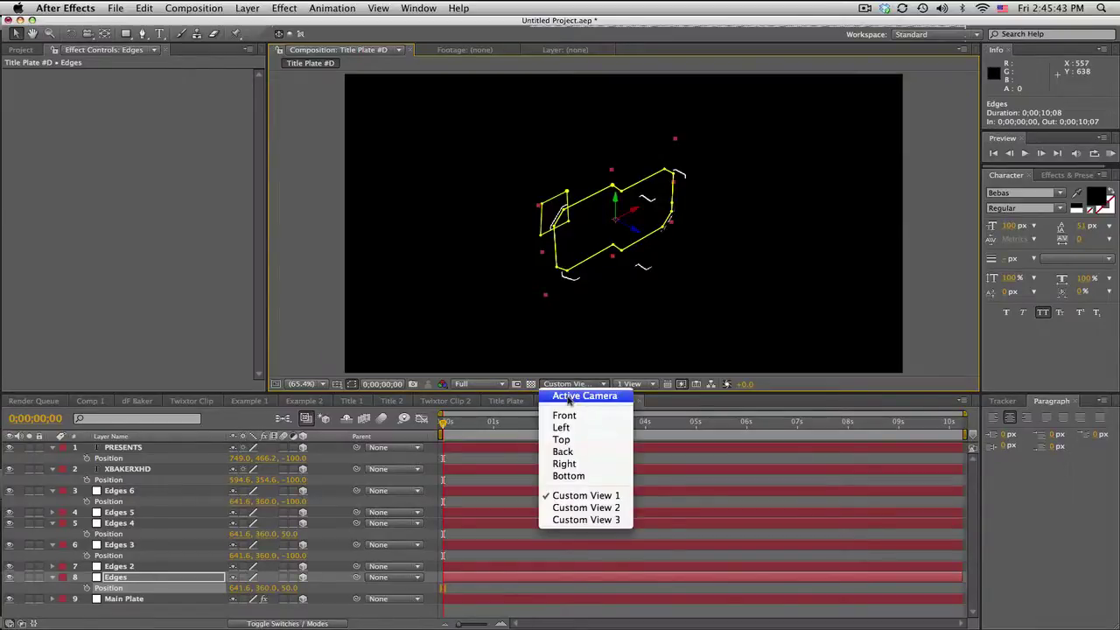
{"action": "left_click", "coordinate": [569, 396]}
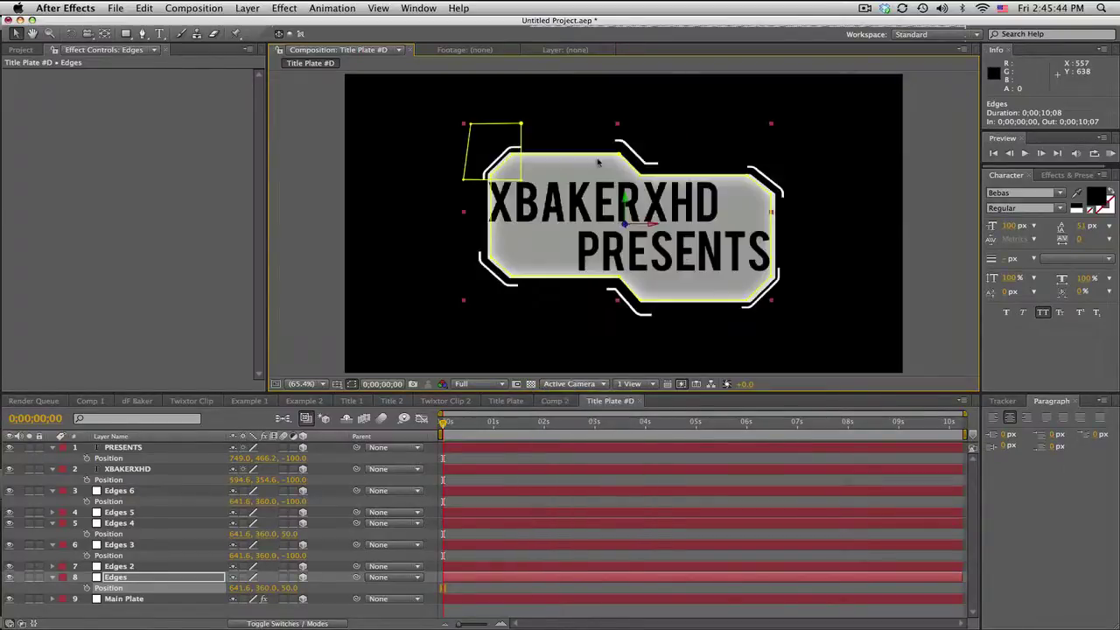
{"action": "left_click", "coordinate": [524, 479]}
{"action": "left_click", "coordinate": [445, 401]}
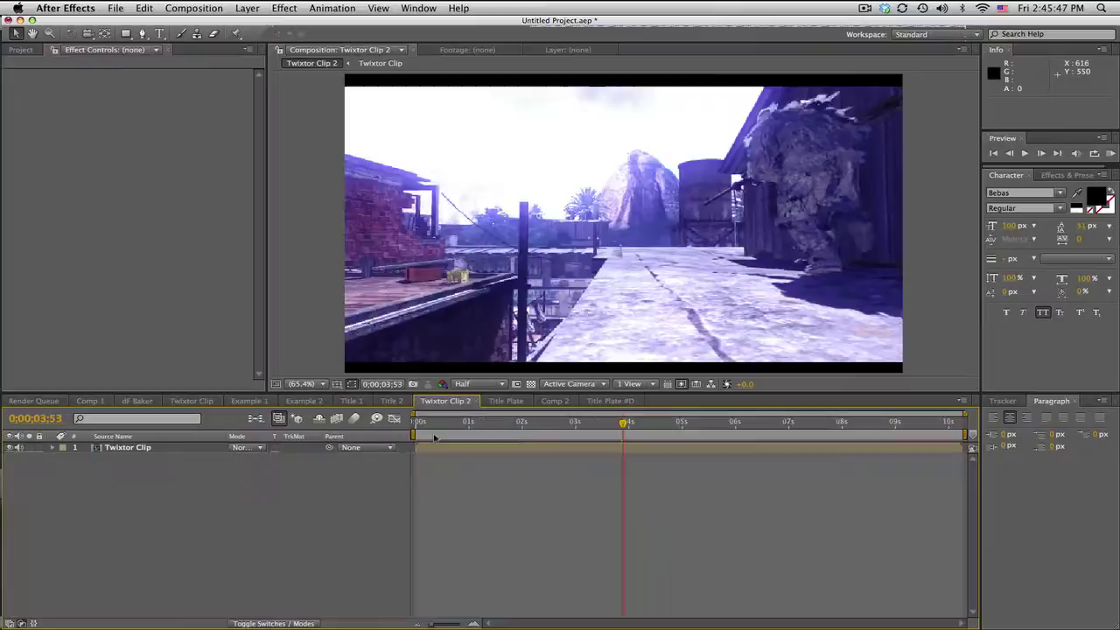
Add Title Plate #D above the Twixtor Clip layer and set its opacity to 75%.
{"action": "left_click", "coordinate": [20, 49]}
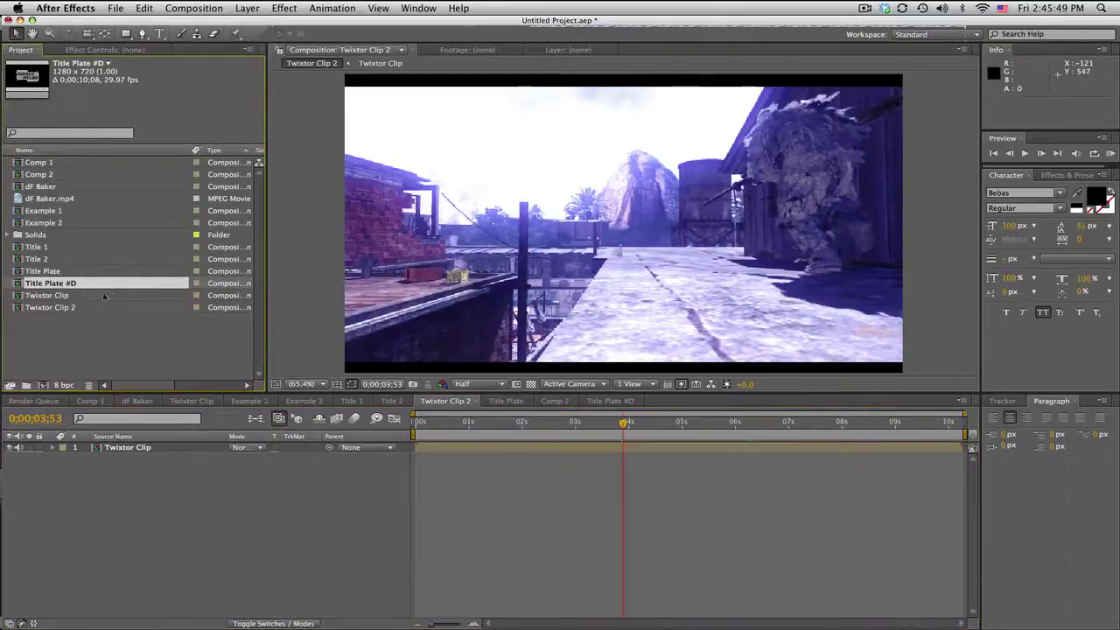
{"action": "left_click_drag", "start_coordinate": [57, 285], "coordinate": [144, 449]}
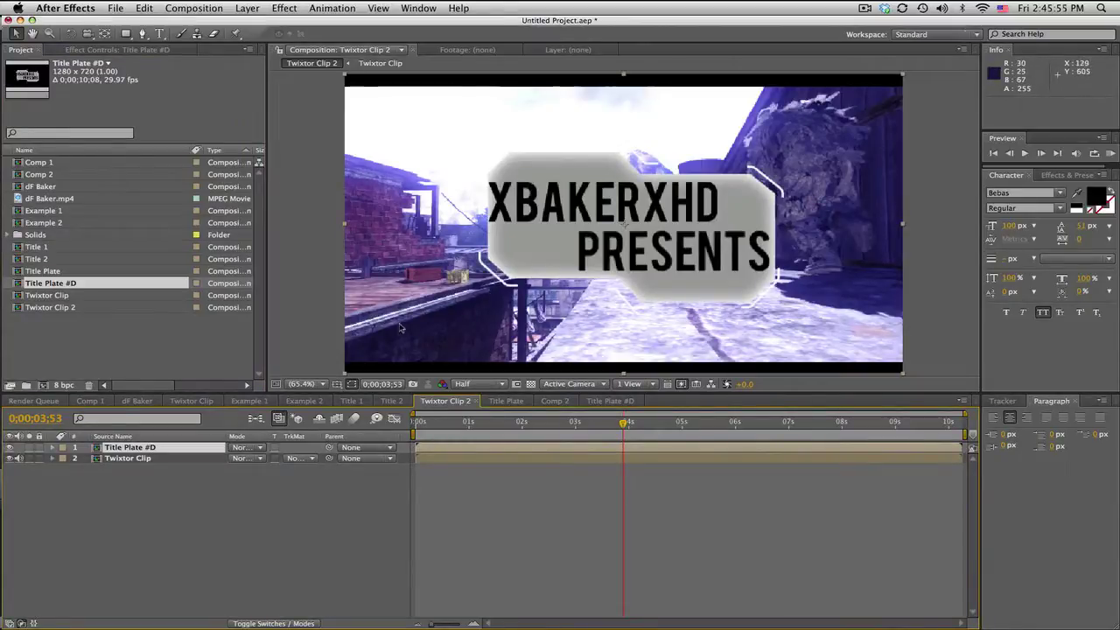
{"action": "key", "text": "t"}
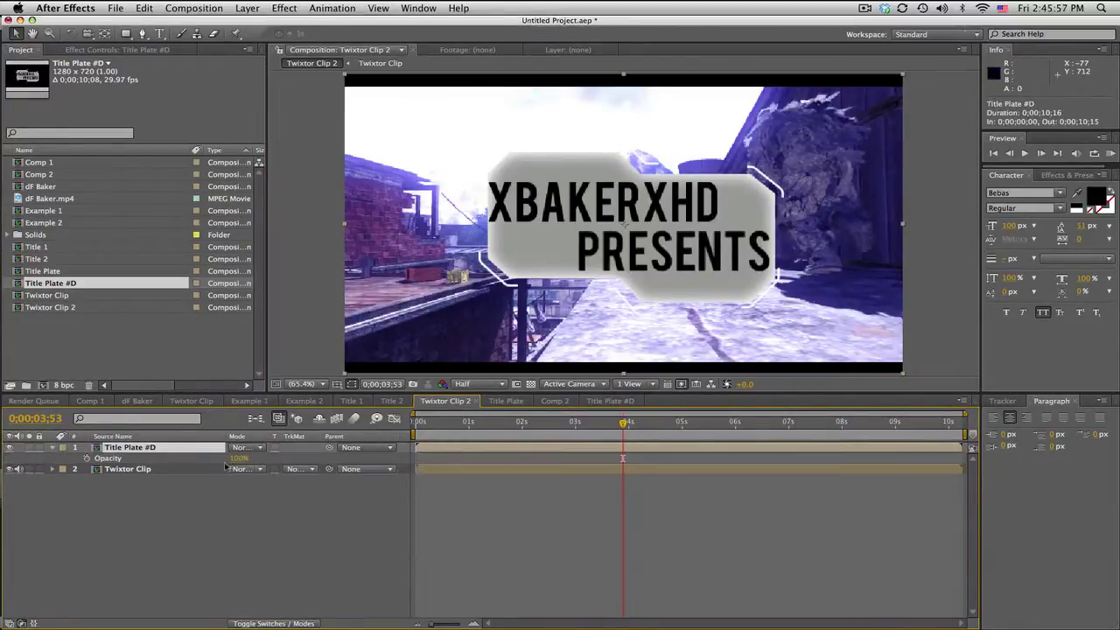
{"action": "left_click", "coordinate": [238, 457]}
{"action": "type", "text": "75"}
{"action": "key", "text": "Return"}
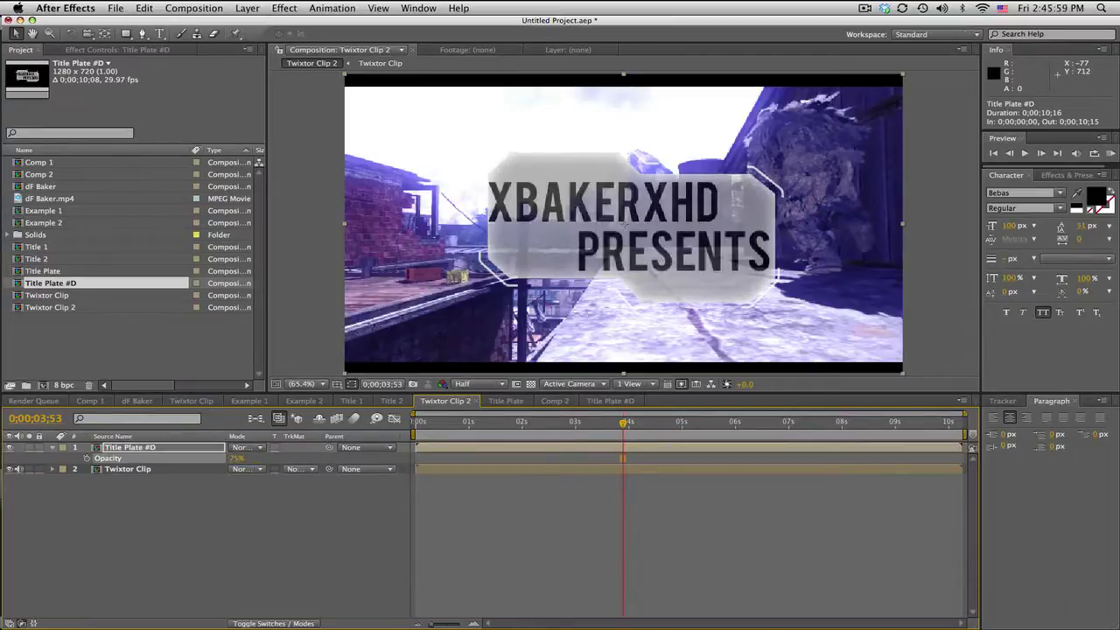
Scale the title plate to 50% and move it toward the upper right.
{"action": "left_click", "coordinate": [147, 449]}
{"action": "key", "text": "s"}
{"action": "left_click", "coordinate": [247, 458]}
{"action": "type", "text": "50"}
{"action": "key", "text": "Return"}
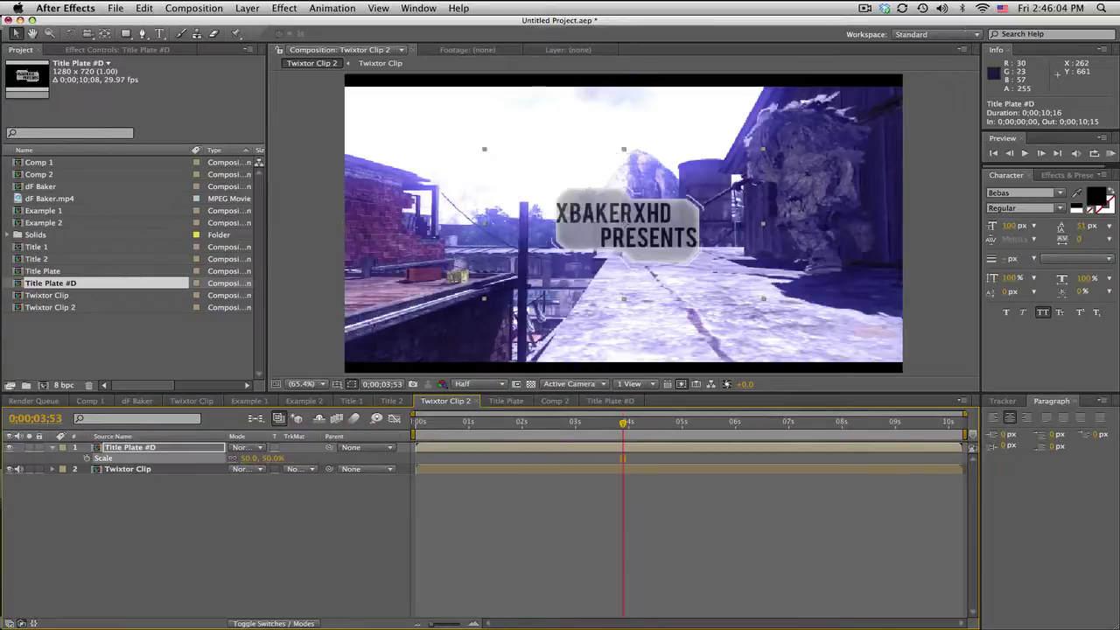
{"action": "left_click_drag", "start_coordinate": [615, 271], "coordinate": [823, 317]}
Set the title plate's blend mode to Add and shift it further up and right.
{"action": "left_click", "coordinate": [245, 447]}
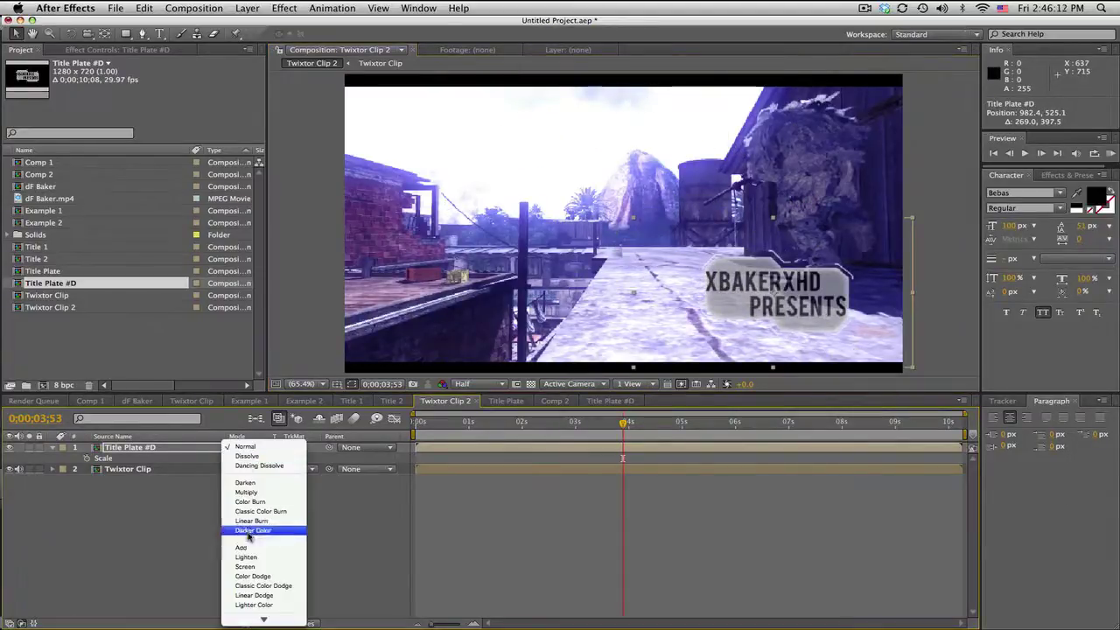
{"action": "left_click", "coordinate": [249, 549]}
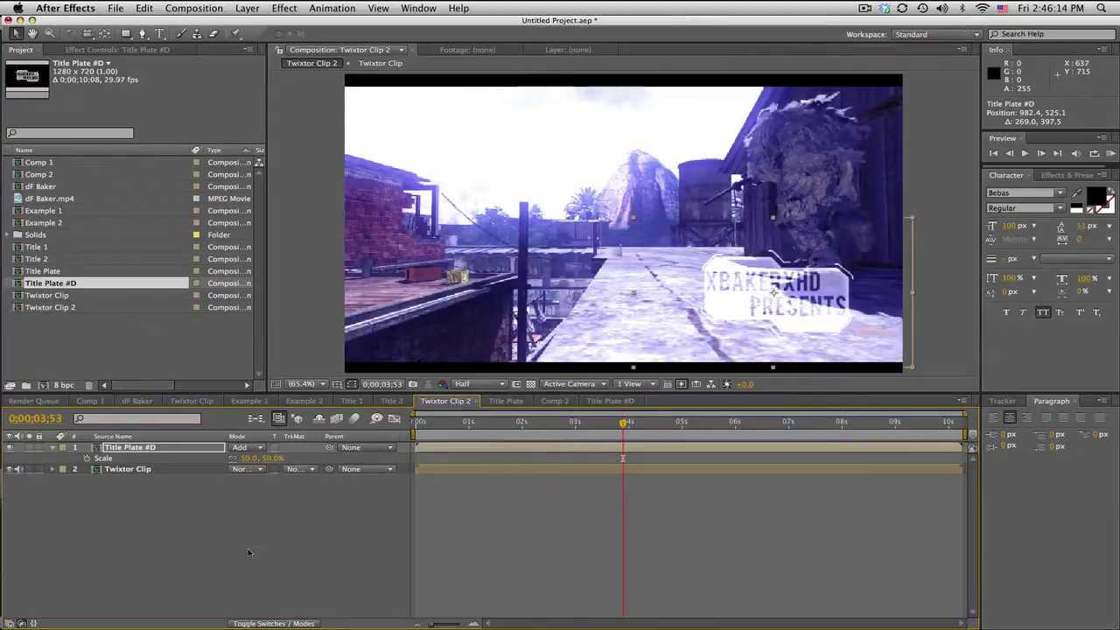
{"action": "left_click_drag", "start_coordinate": [815, 319], "coordinate": [852, 254]}
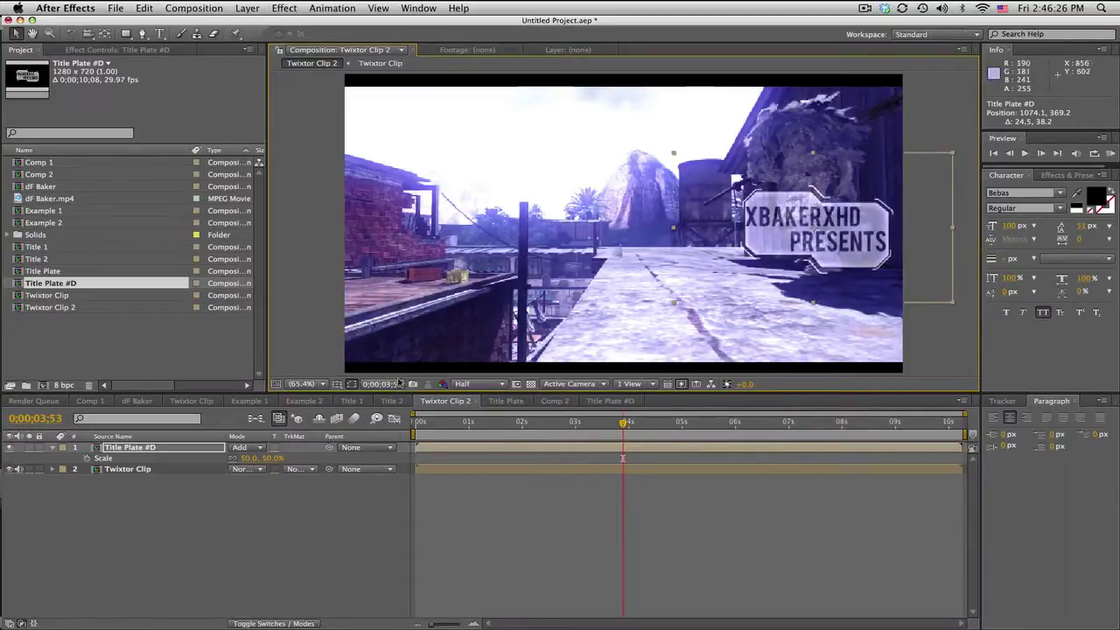
{"action": "left_click", "coordinate": [239, 514]}
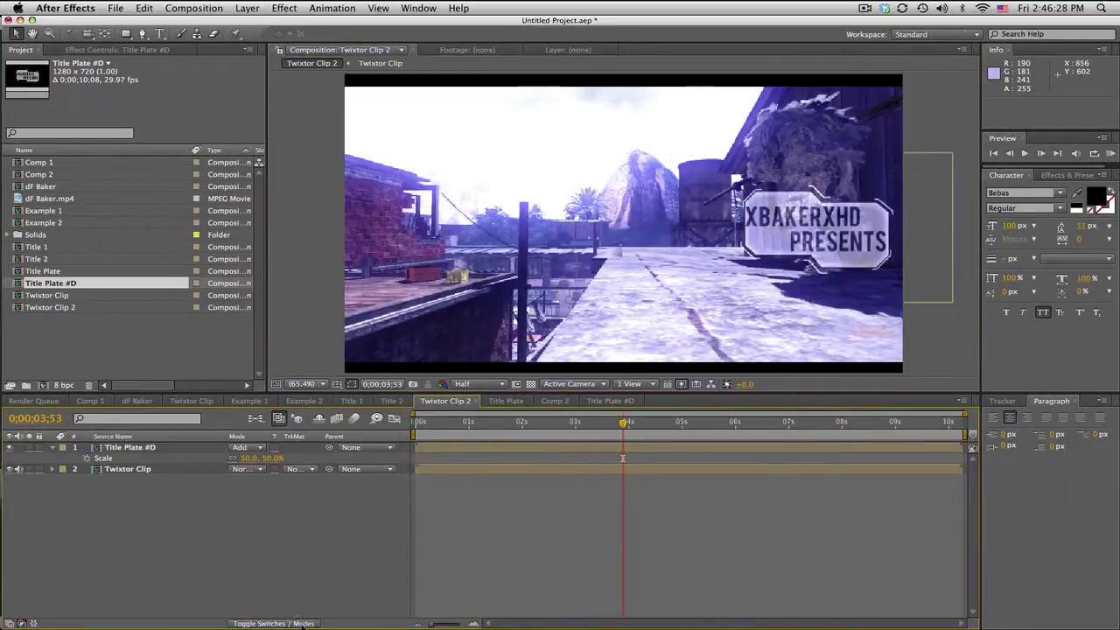
Turn on 3D Layer and Collapse Transformations for Title Plate #D, then open its precomp.
{"action": "left_click", "coordinate": [303, 624]}
{"action": "left_click", "coordinate": [145, 445]}
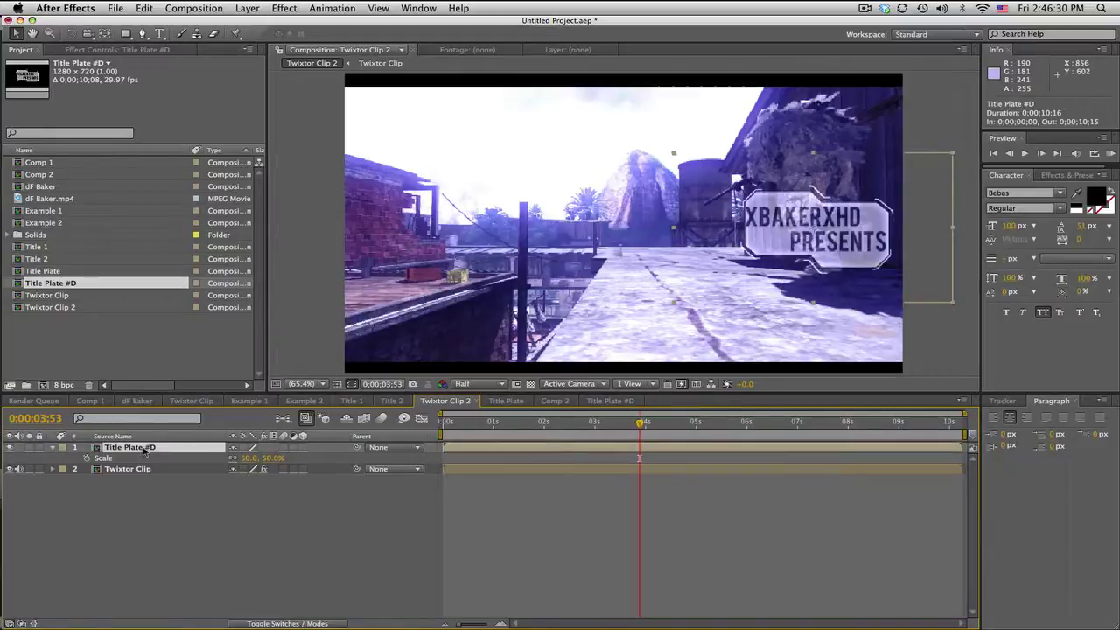
{"action": "left_click", "coordinate": [304, 447]}
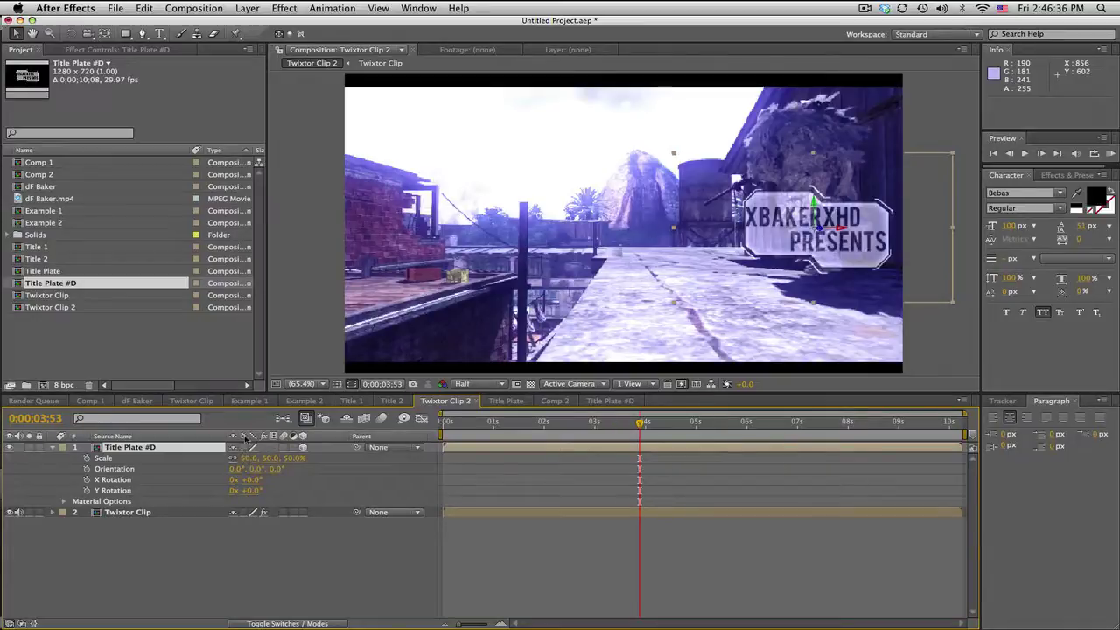
{"action": "left_click", "coordinate": [244, 448]}
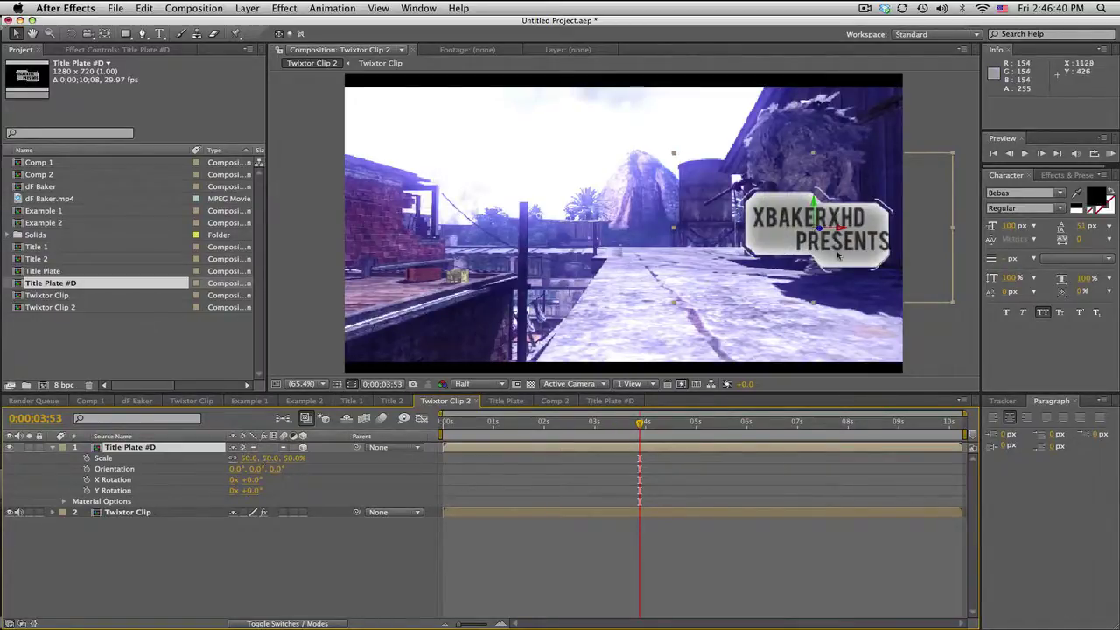
{"action": "double_click", "coordinate": [147, 448]}
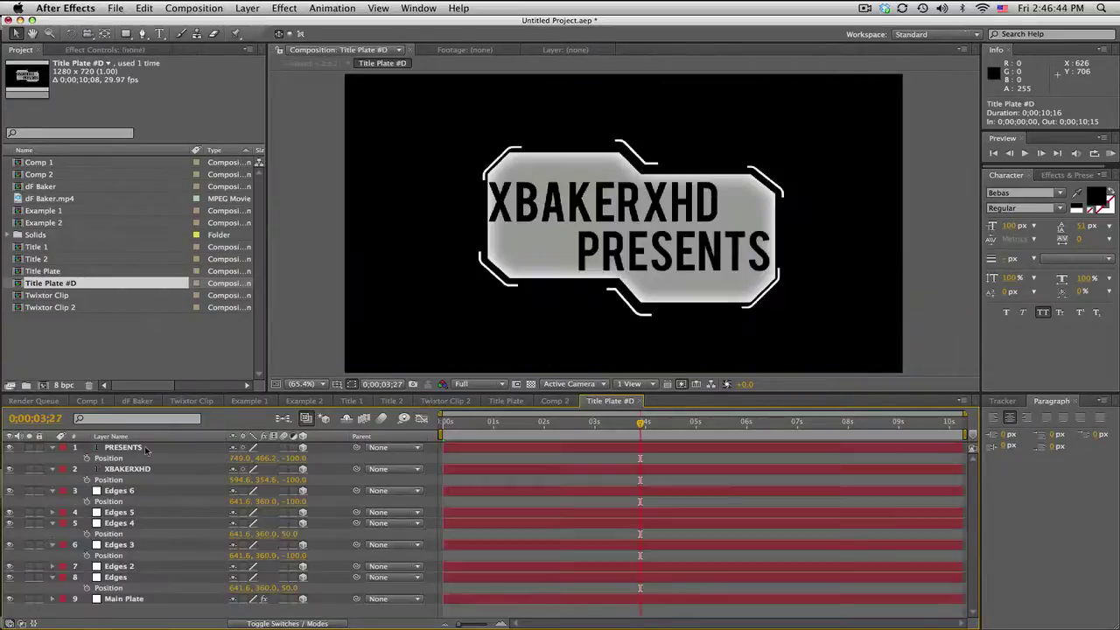
Set all nine layers inside Title Plate #D to the Add blend mode.
{"action": "left_click", "coordinate": [169, 450]}
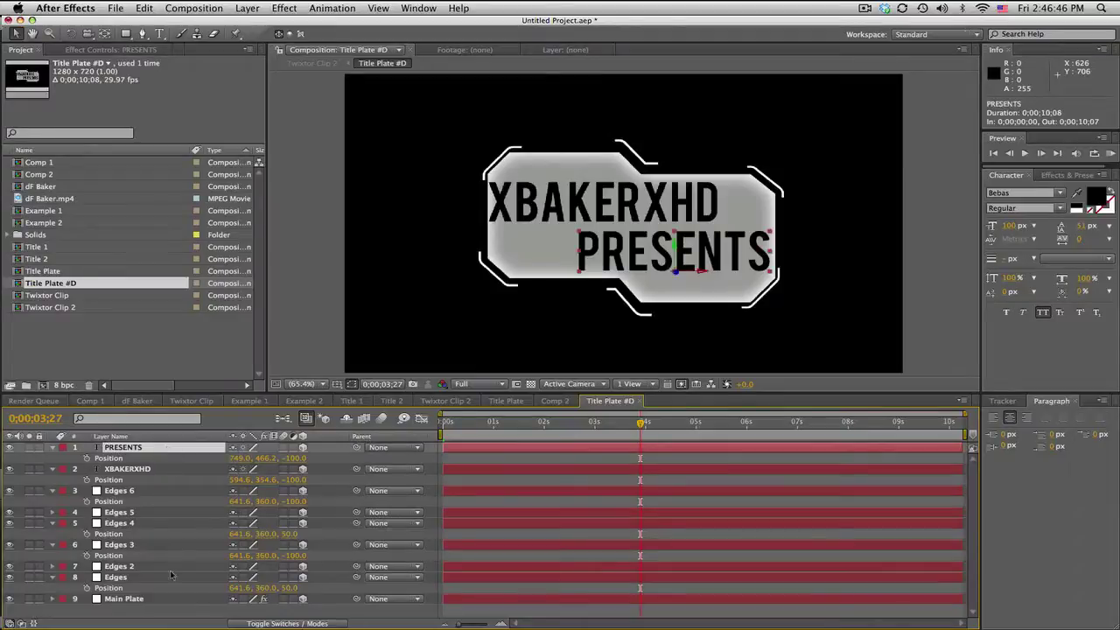
{"action": "left_click", "coordinate": [169, 600], "text": "shift"}
{"action": "left_click", "coordinate": [265, 624]}
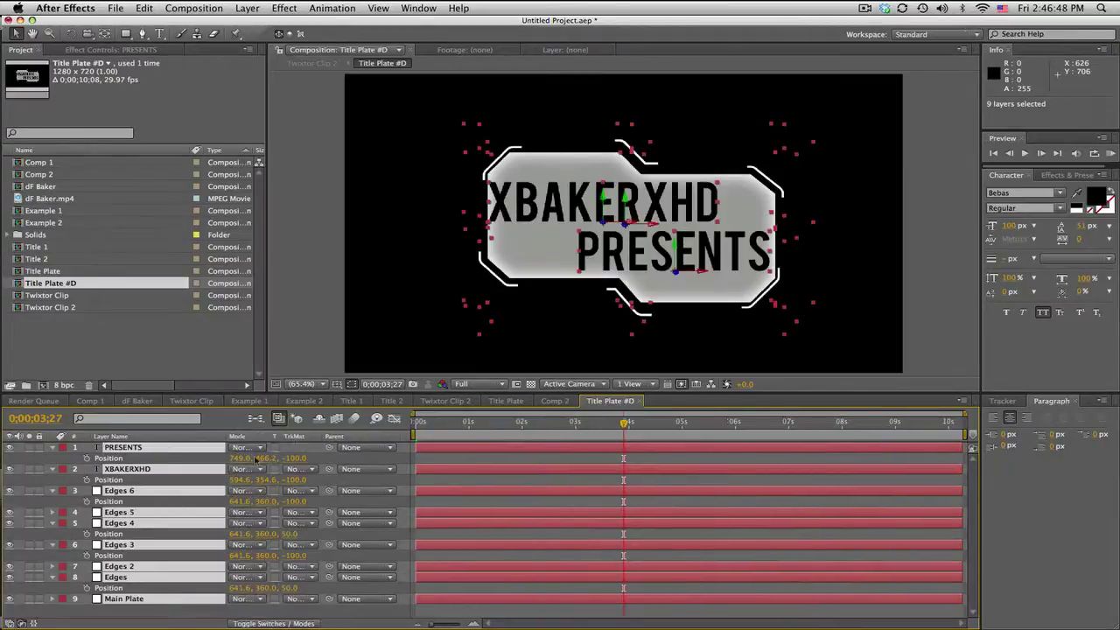
{"action": "left_click", "coordinate": [254, 450]}
{"action": "left_click", "coordinate": [244, 553]}
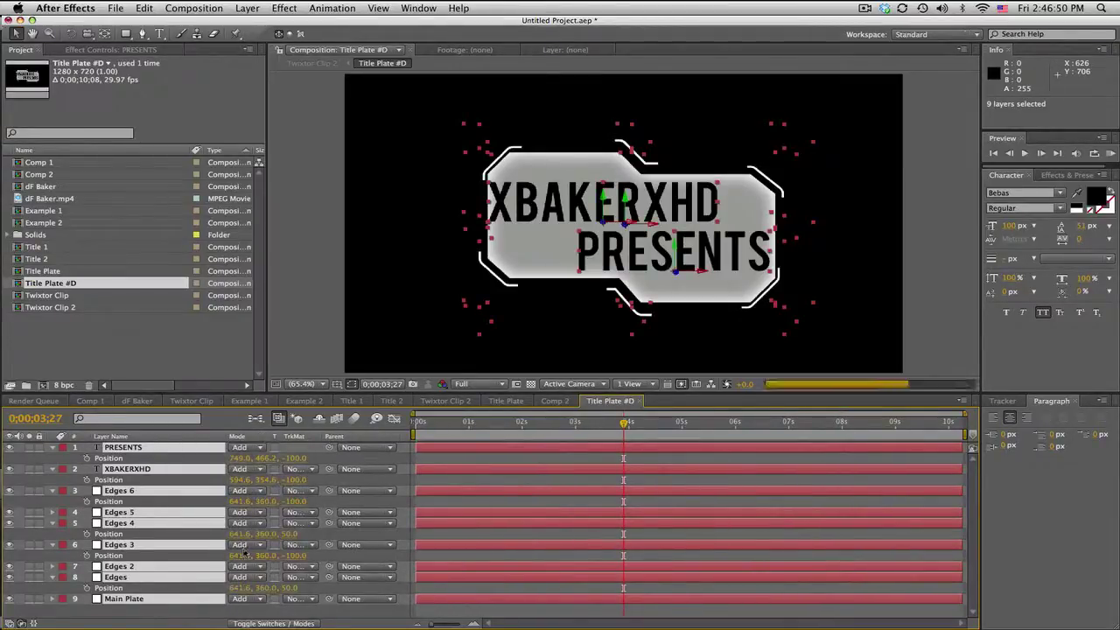
Rotate the title plate to -9° on Y Rotation.
{"action": "left_click", "coordinate": [449, 401]}
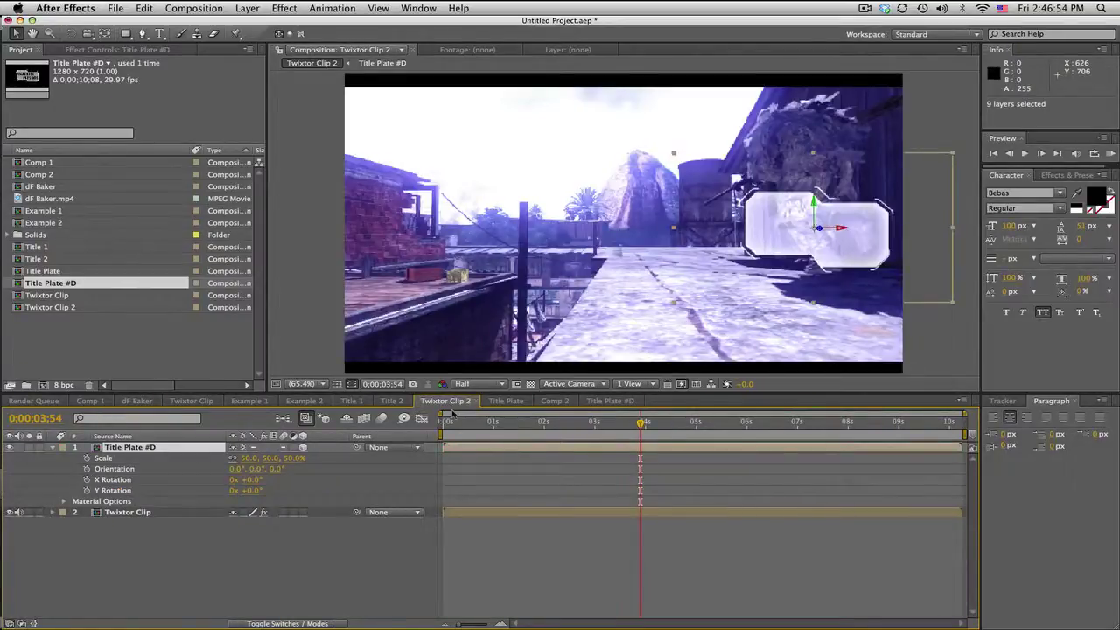
{"action": "left_click", "coordinate": [602, 403]}
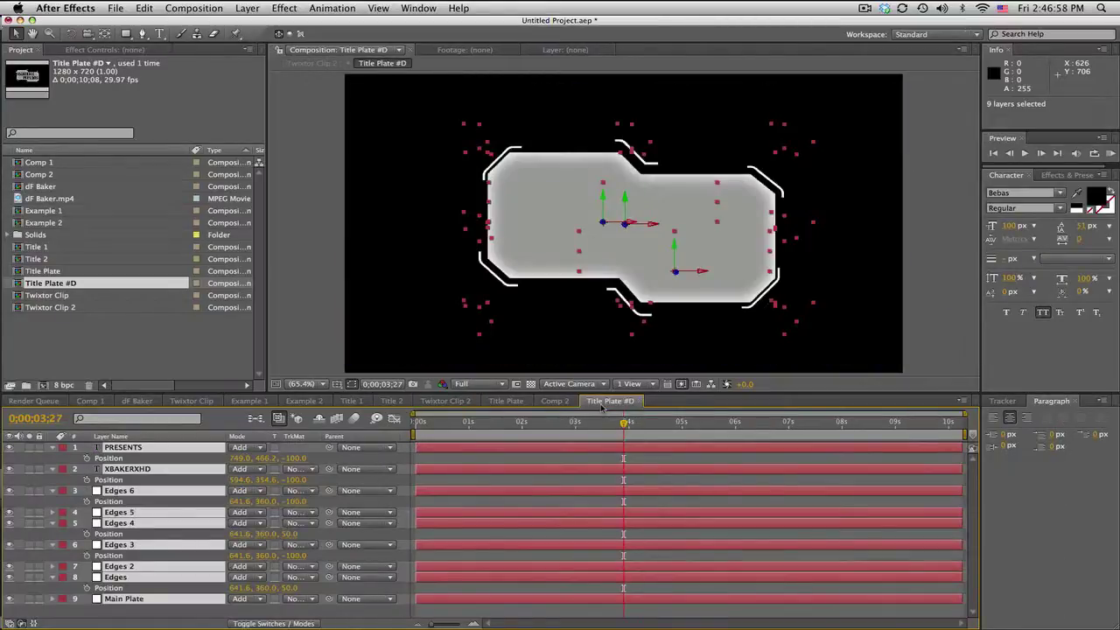
{"action": "left_click", "coordinate": [564, 456]}
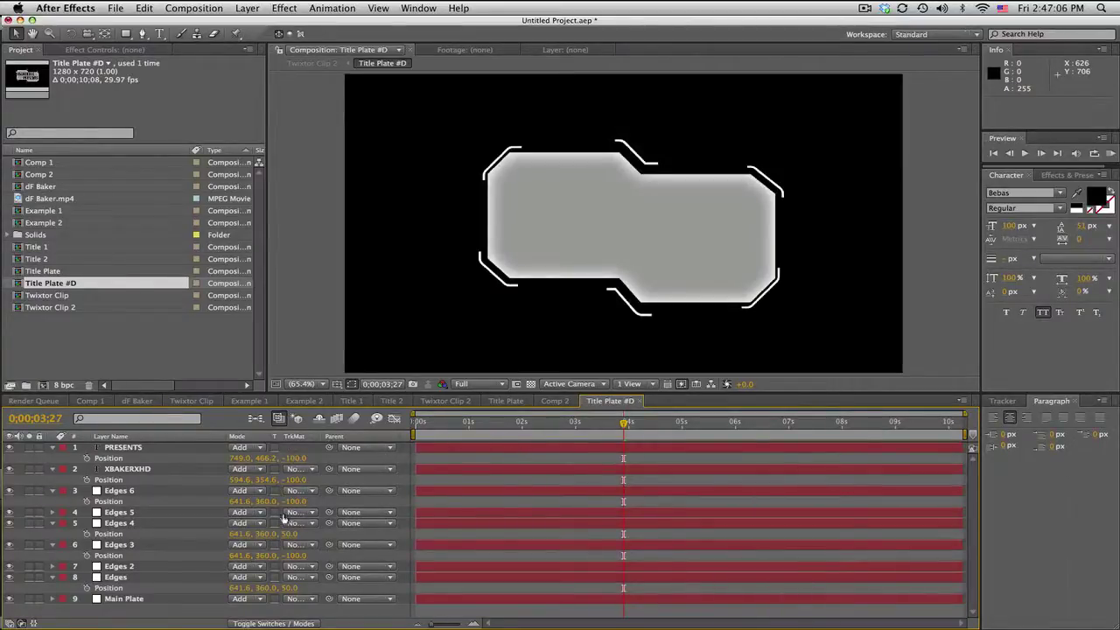
{"action": "left_click", "coordinate": [280, 623]}
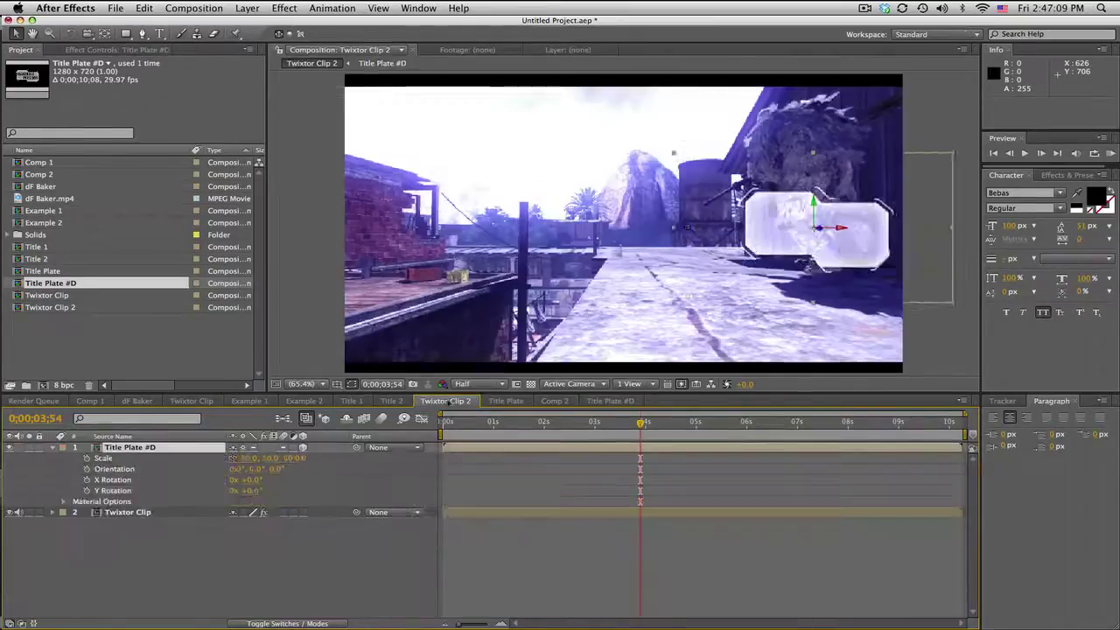
{"action": "left_click_drag", "start_coordinate": [248, 482], "coordinate": [251, 493]}
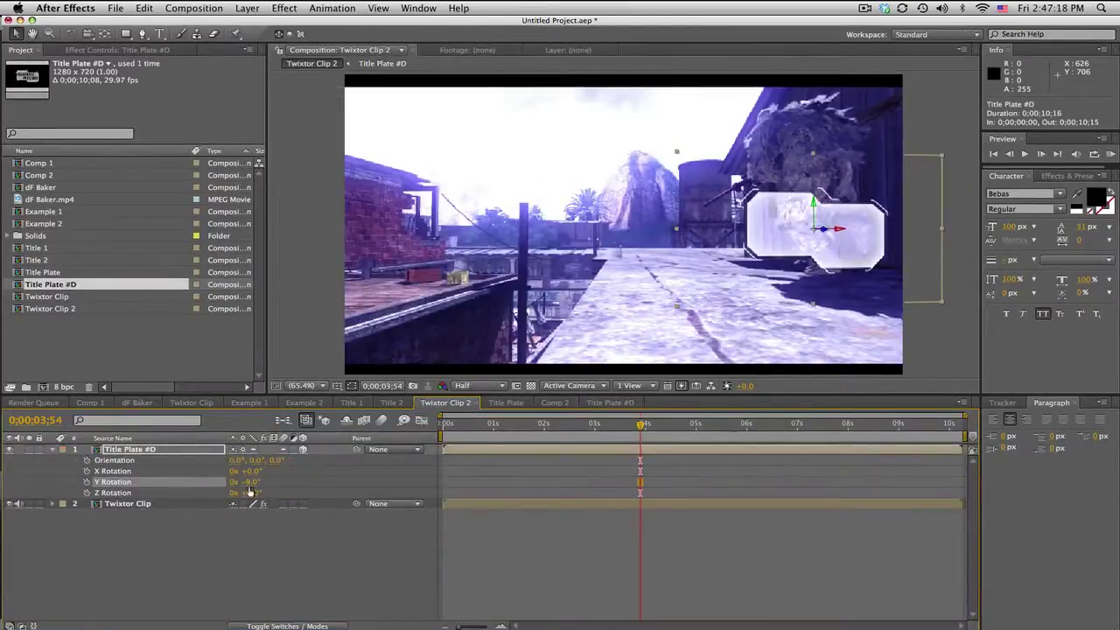
{"action": "left_click", "coordinate": [249, 482]}
Make the PRESENTS and XBAKERXHD text layers white.
{"action": "double_click", "coordinate": [188, 450]}
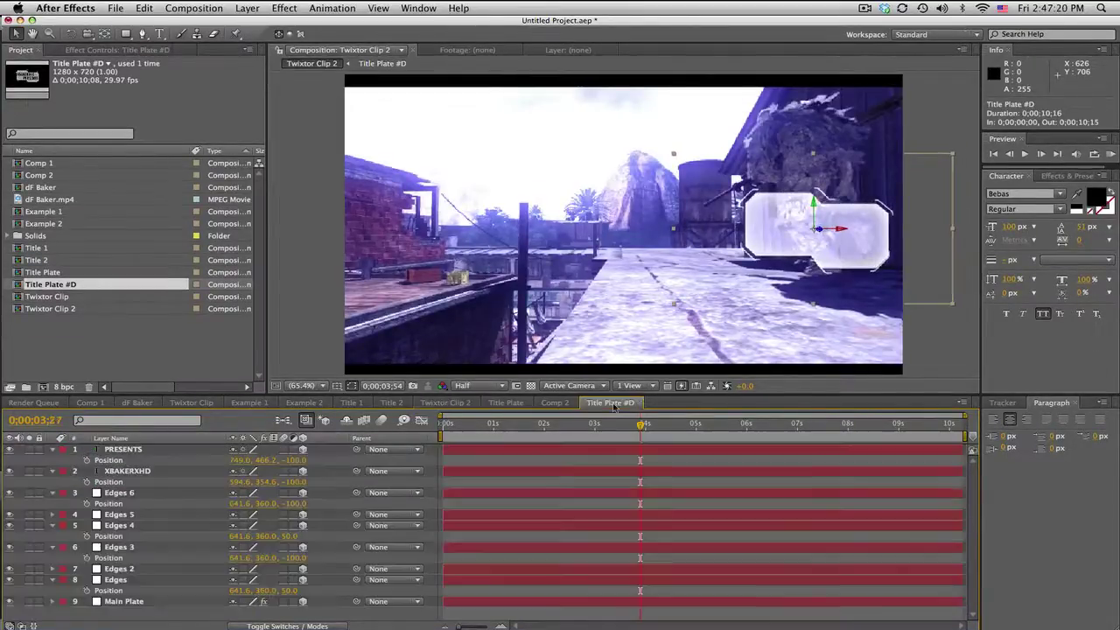
{"action": "left_click", "coordinate": [174, 472], "text": "shift"}
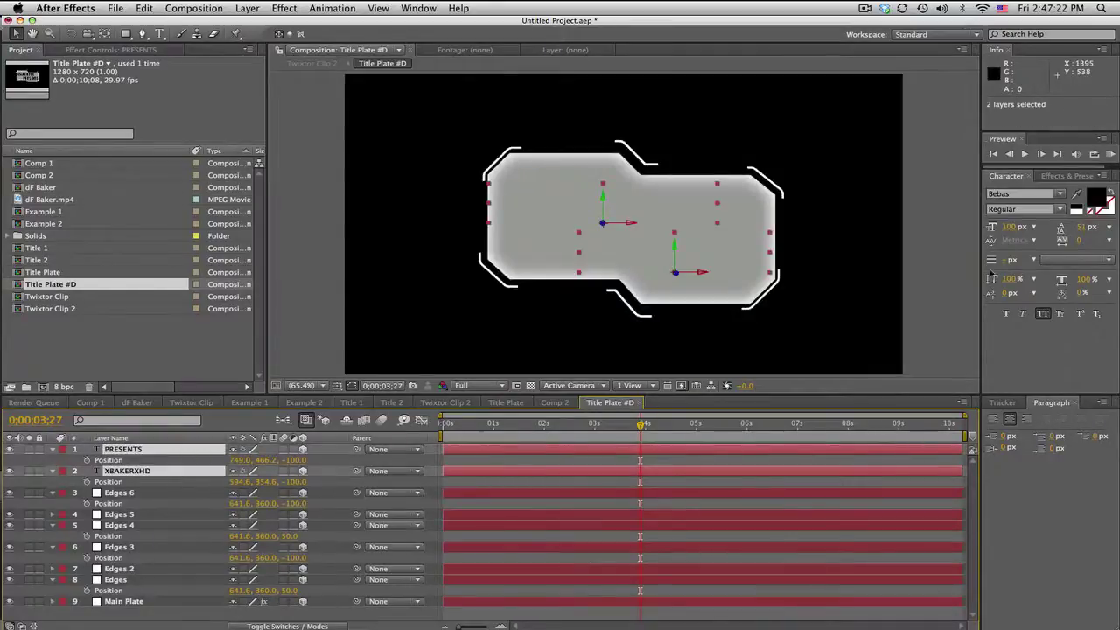
{"action": "left_click", "coordinate": [1096, 199]}
{"action": "left_click_drag", "start_coordinate": [453, 499], "coordinate": [353, 403]}
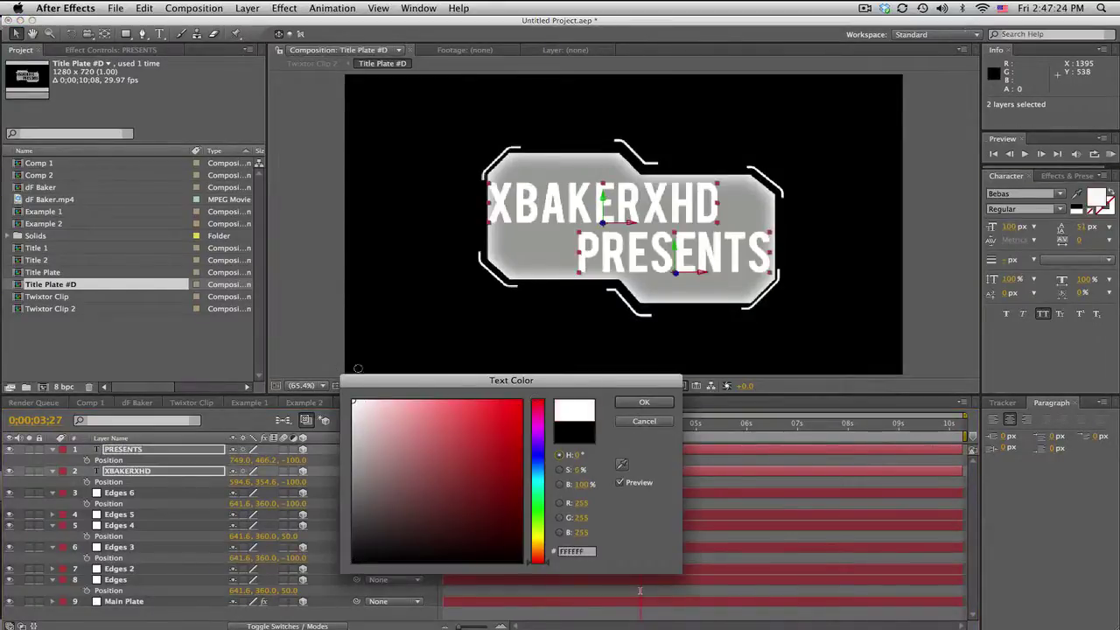
{"action": "left_click", "coordinate": [659, 406]}
Fill the Main Plate with dark grey #333333 and view it in Twixtor Clip 2.
{"action": "left_click", "coordinate": [499, 403]}
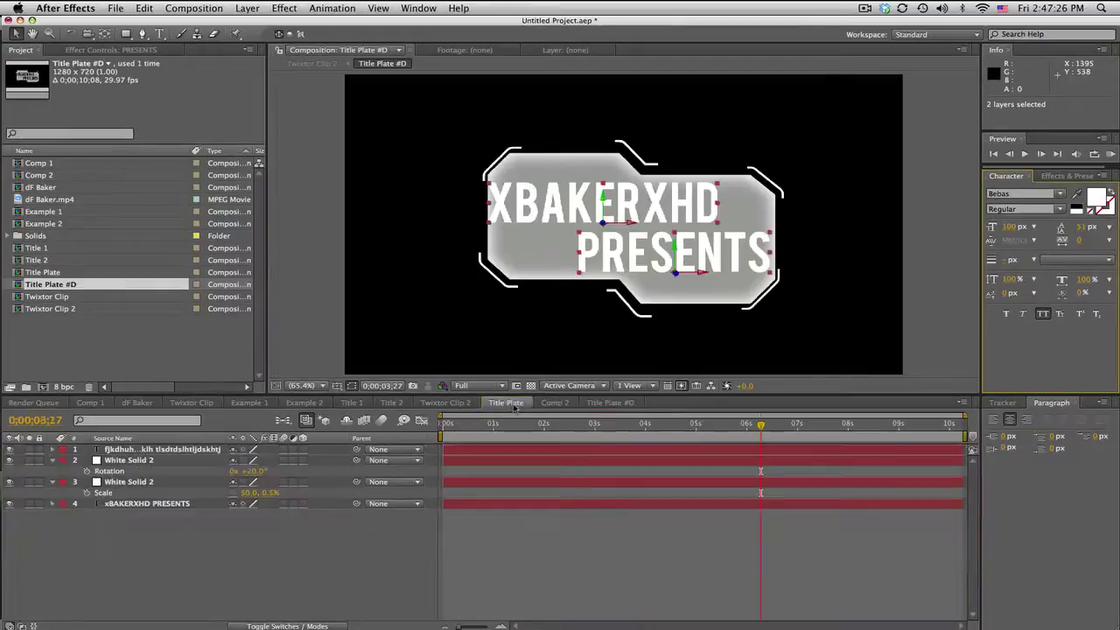
{"action": "left_click", "coordinate": [472, 405]}
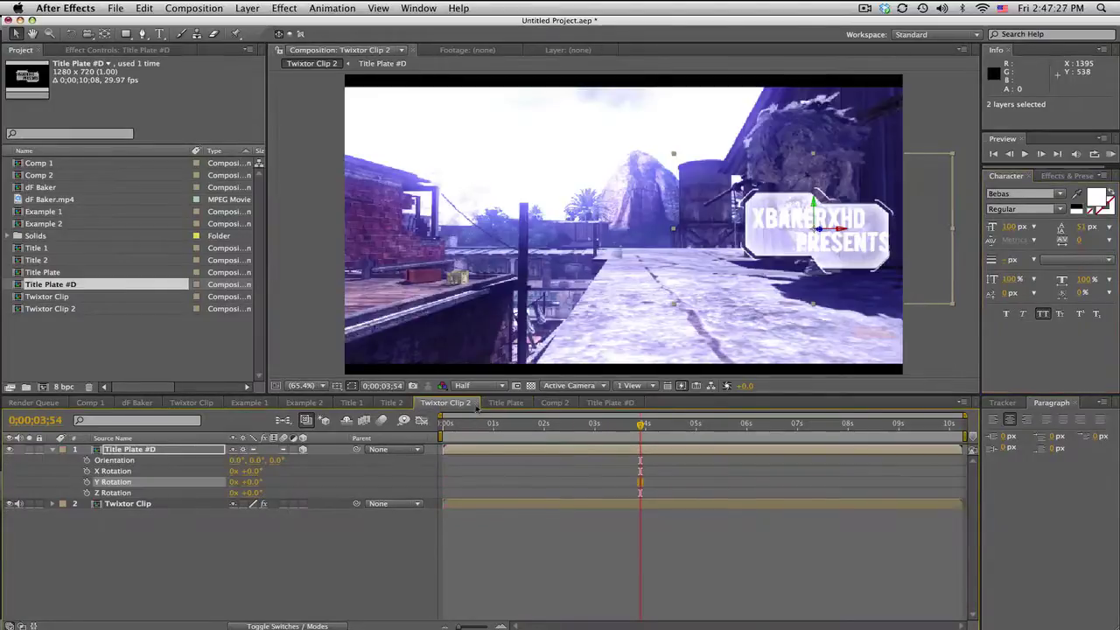
{"action": "left_click", "coordinate": [611, 403]}
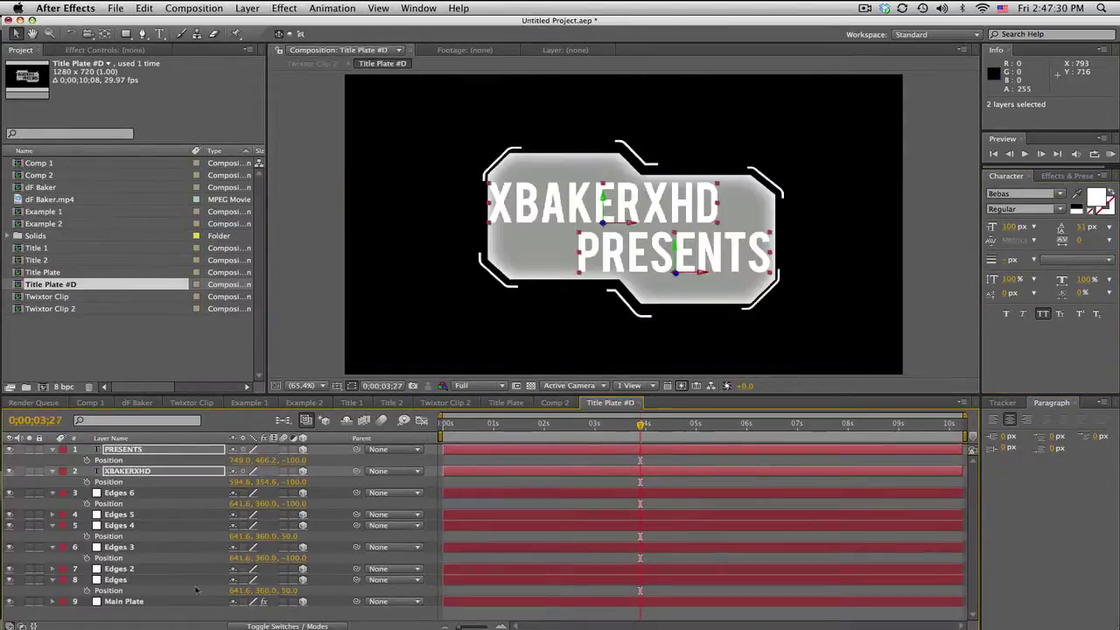
{"action": "left_click", "coordinate": [131, 601]}
{"action": "left_click", "coordinate": [114, 49]}
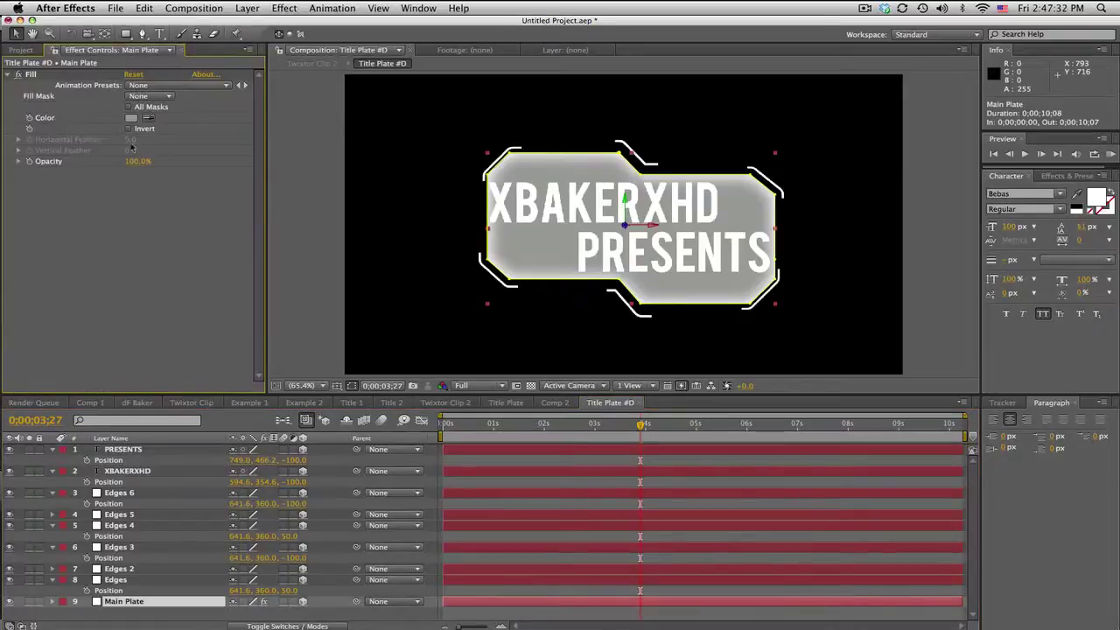
{"action": "left_click", "coordinate": [131, 118]}
{"action": "left_click", "coordinate": [353, 531]}
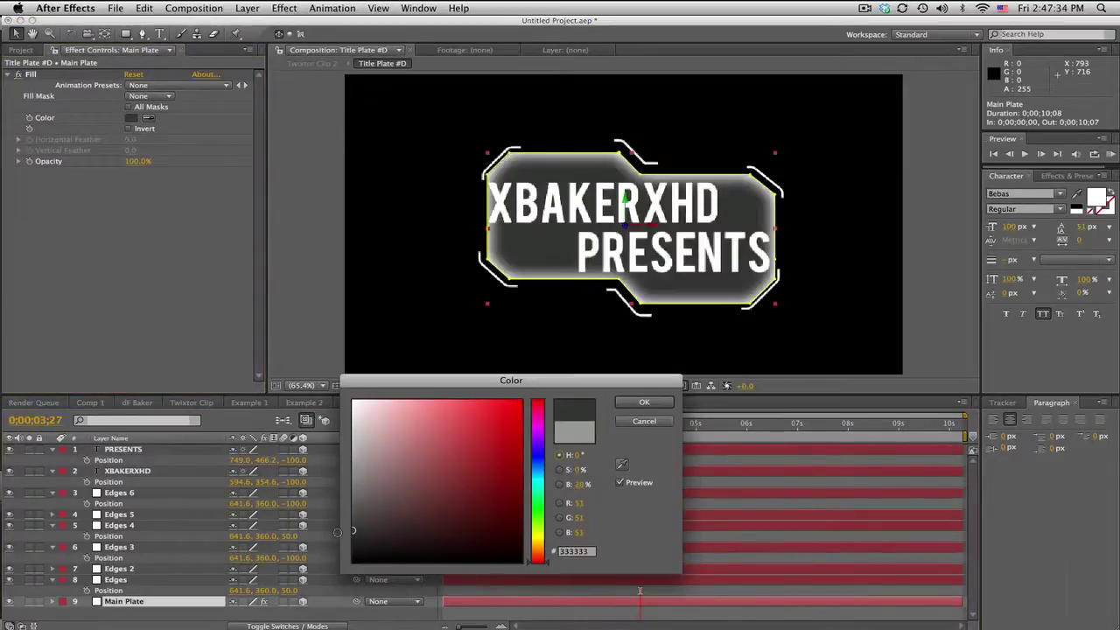
{"action": "left_click", "coordinate": [645, 402]}
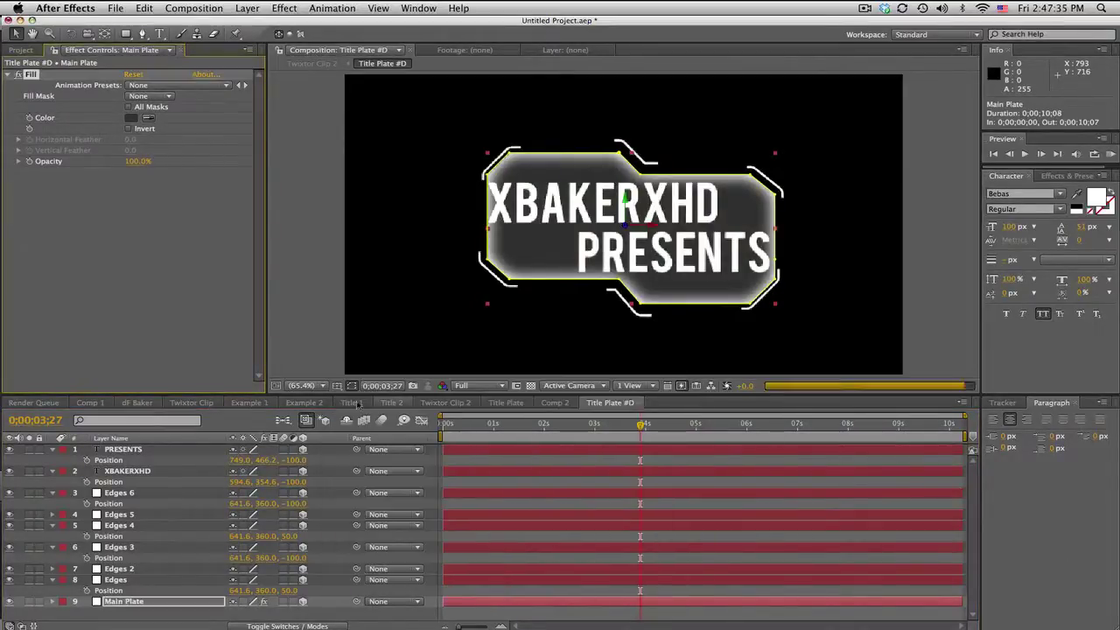
{"action": "left_click", "coordinate": [304, 402]}
{"action": "left_click", "coordinate": [446, 403]}
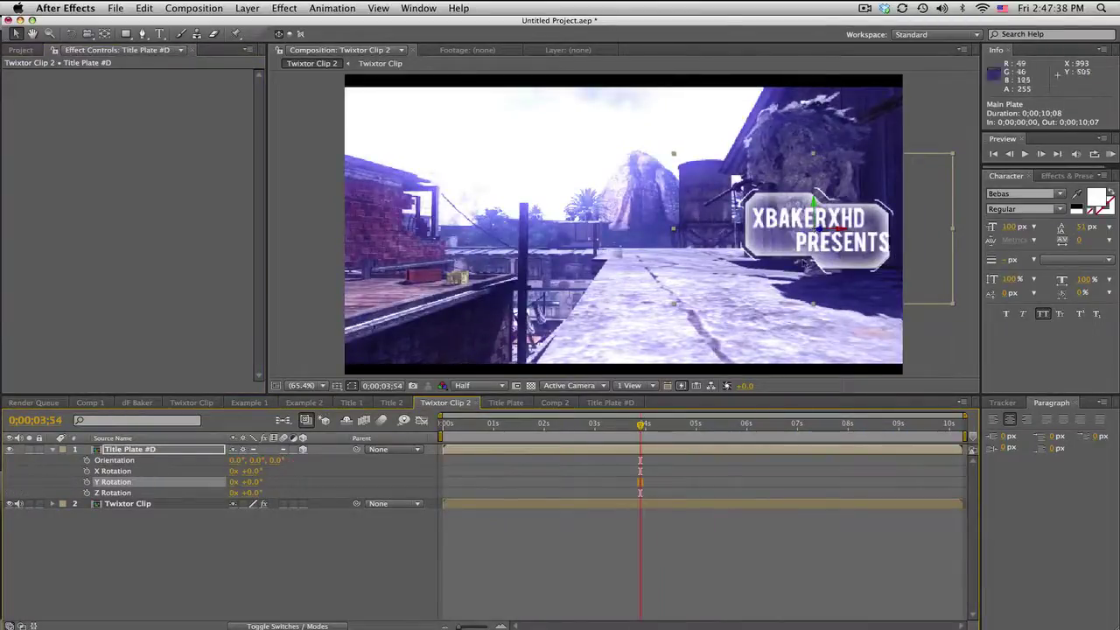
Nudge Title Plate #D slightly up and to the right in Twixtor Clip 2.
{"action": "left_click", "coordinate": [175, 449]}
{"action": "mouse_move", "coordinate": [814, 229]}
{"action": "left_mouse_down"}
{"action": "mouse_move", "coordinate": [837, 213]}
{"action": "mouse_move", "coordinate": [826, 224]}
{"action": "left_mouse_up"}
{"action": "key", "text": "Return"}
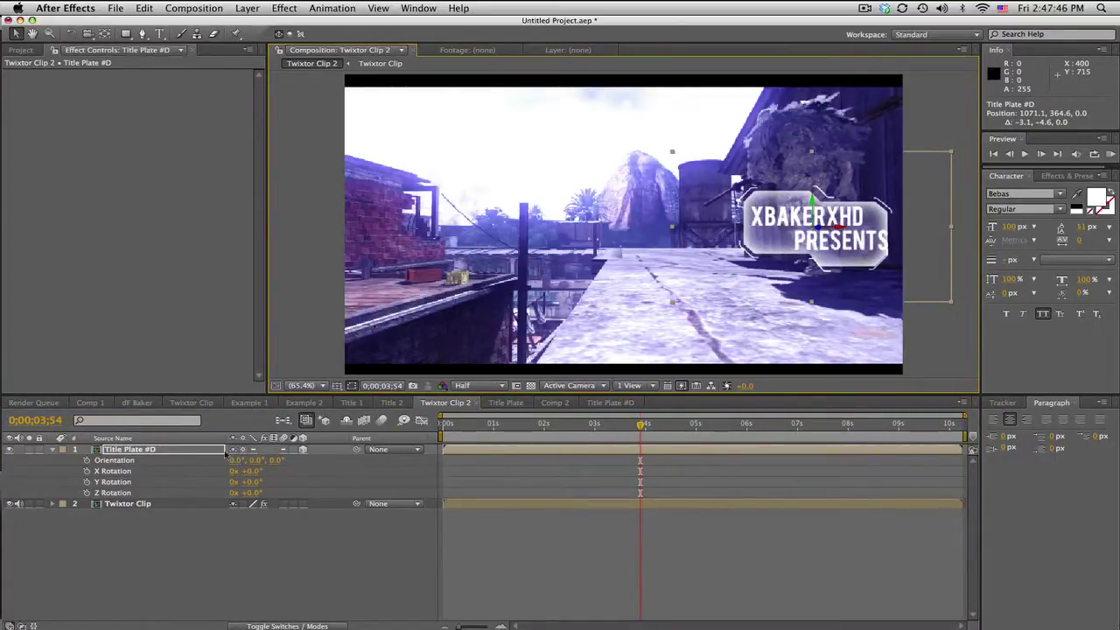
{"action": "left_click", "coordinate": [613, 404]}
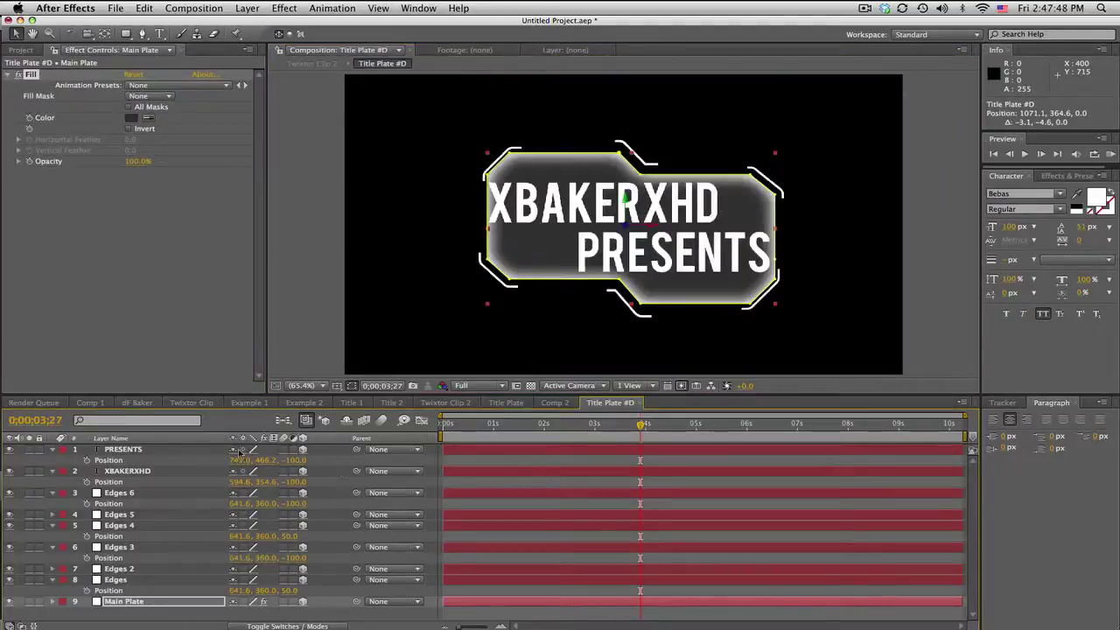
{"action": "left_click", "coordinate": [445, 403]}
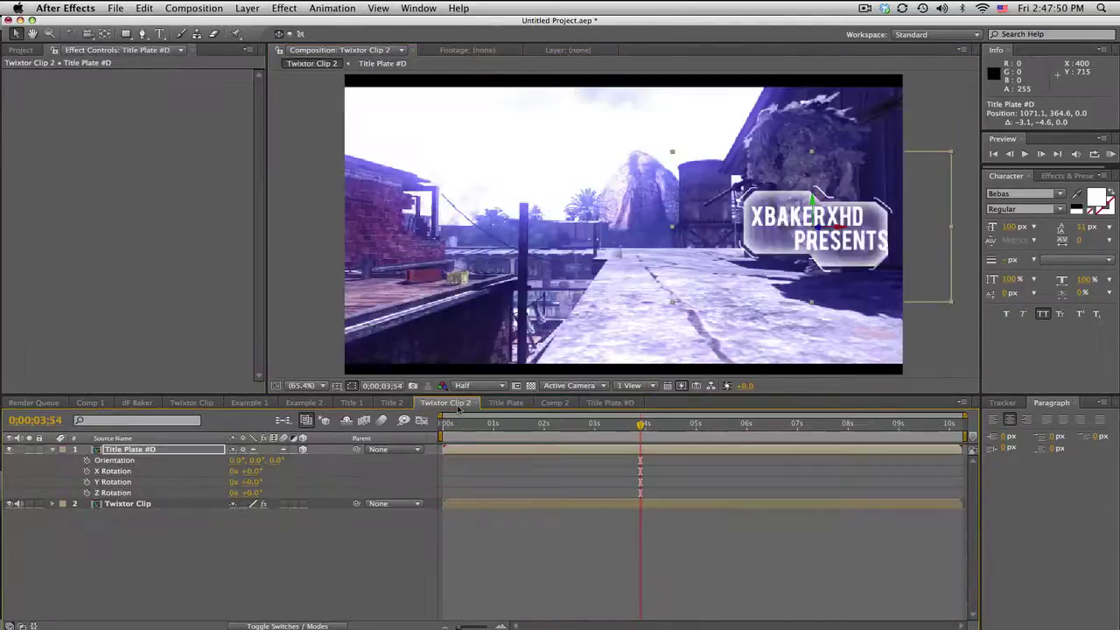
{"action": "left_click", "coordinate": [176, 450]}
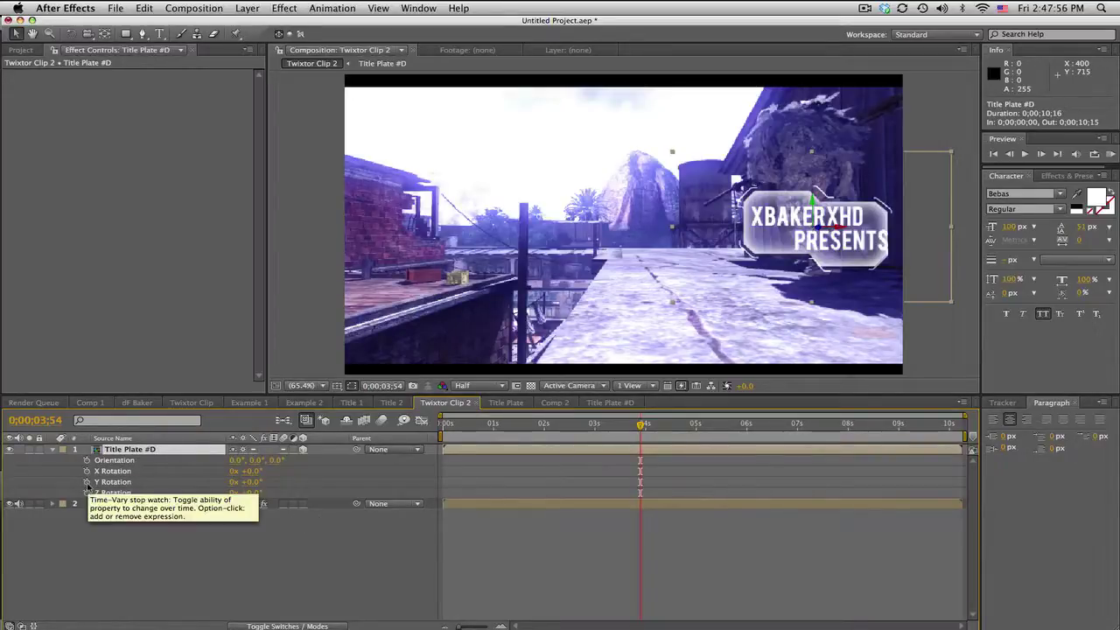
Keyframe Y Rotation from -76° at 03;13 to 0° at 03;30.
{"action": "left_click", "coordinate": [599, 426]}
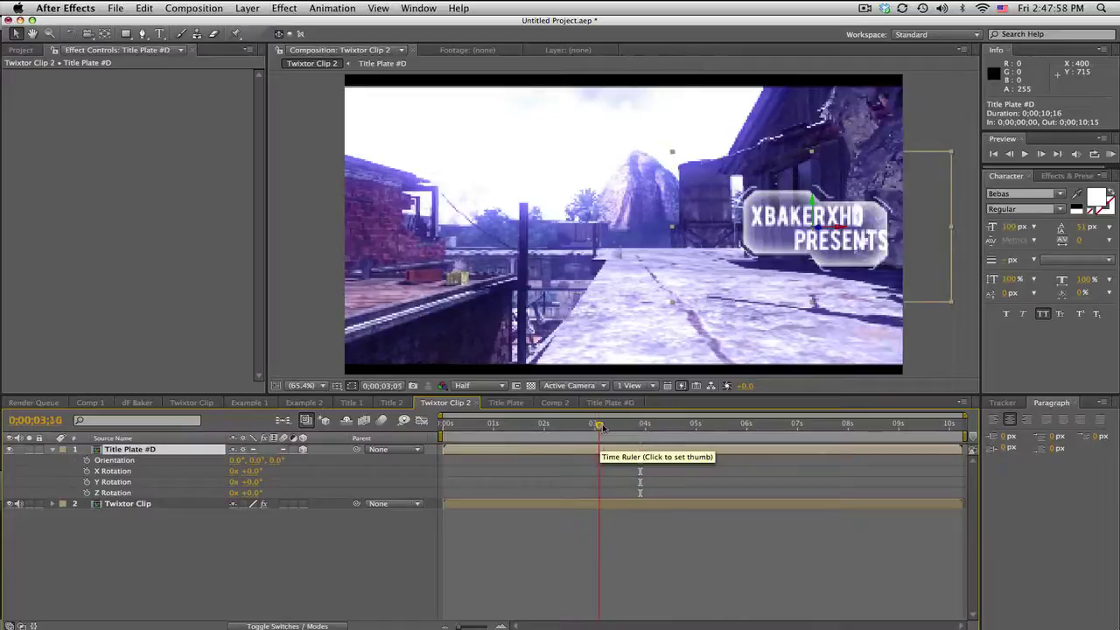
{"action": "left_click_drag", "start_coordinate": [601, 426], "coordinate": [606, 426]}
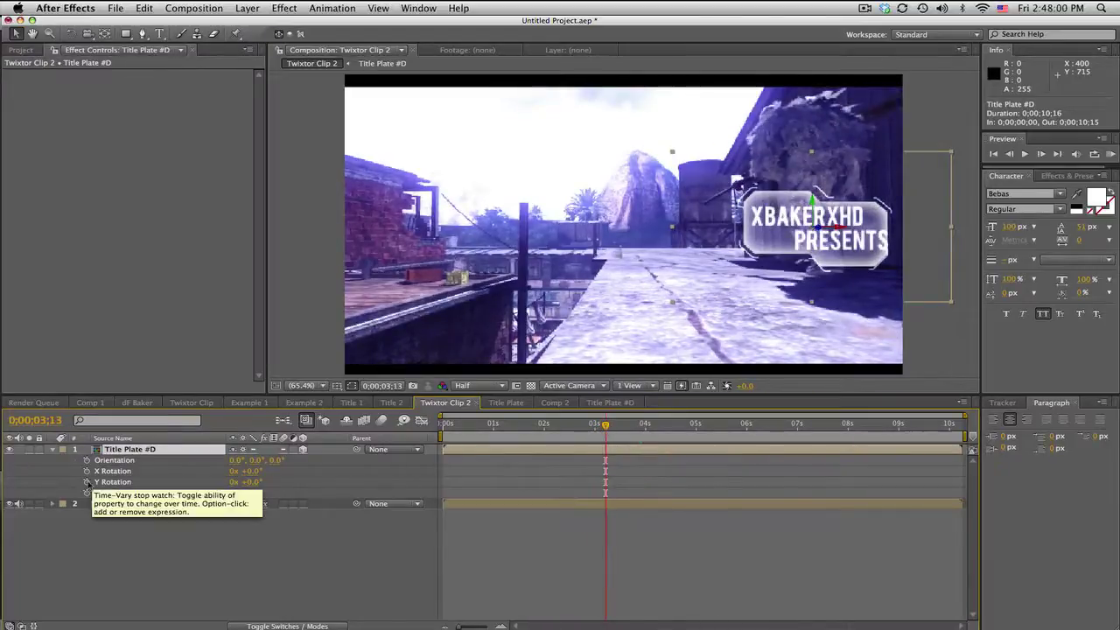
{"action": "left_click", "coordinate": [86, 482]}
{"action": "left_click", "coordinate": [619, 426]}
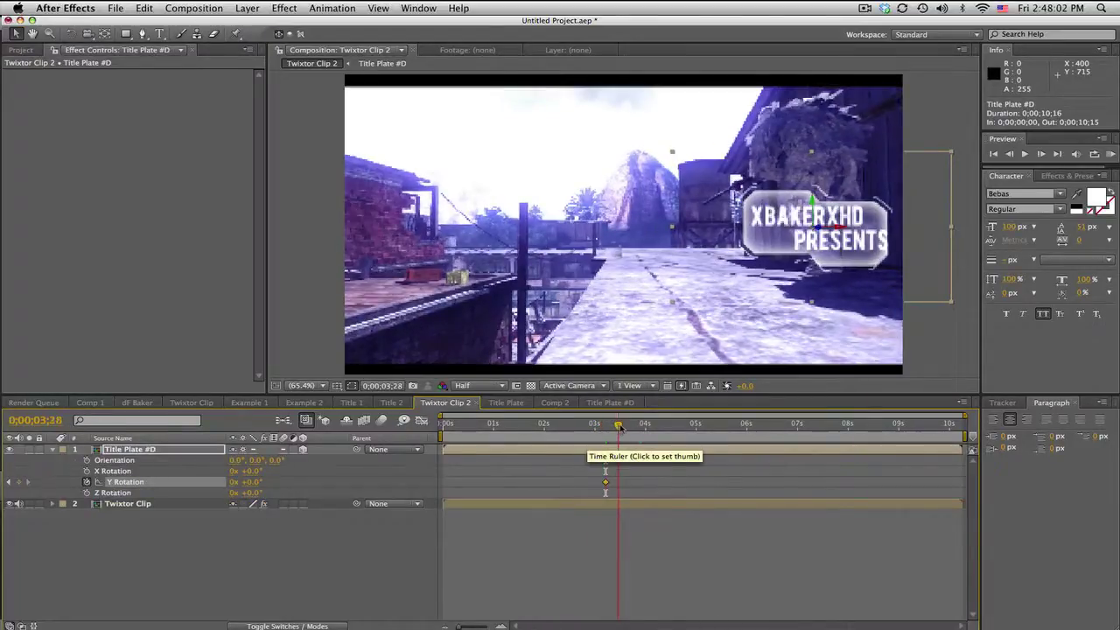
{"action": "left_click_drag", "start_coordinate": [619, 426], "coordinate": [621, 426]}
{"action": "left_click", "coordinate": [18, 482]}
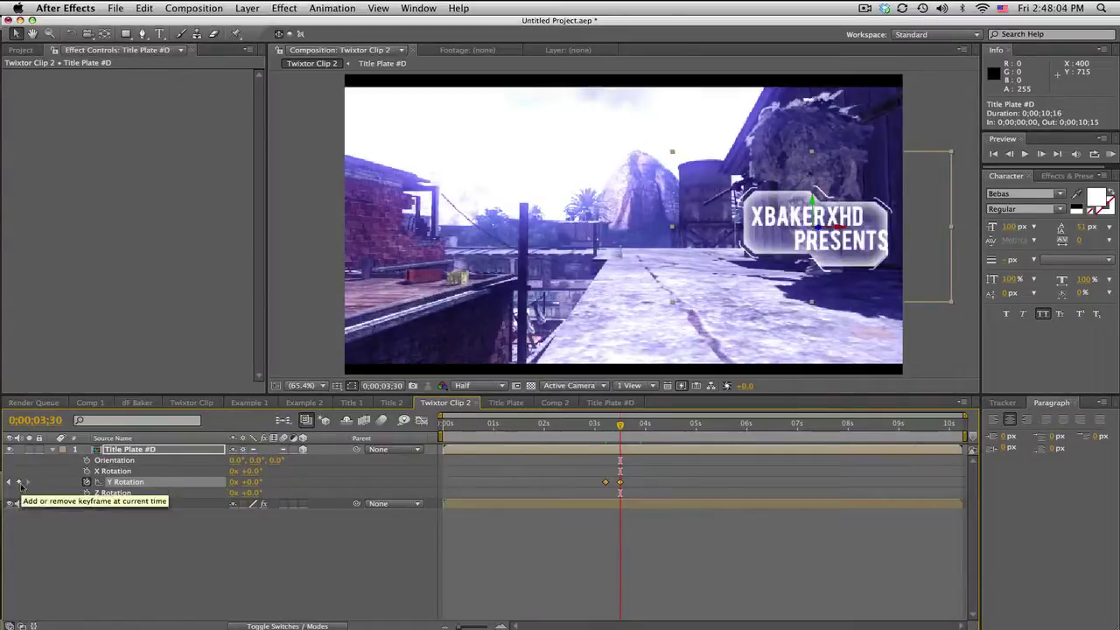
{"action": "left_click", "coordinate": [9, 482]}
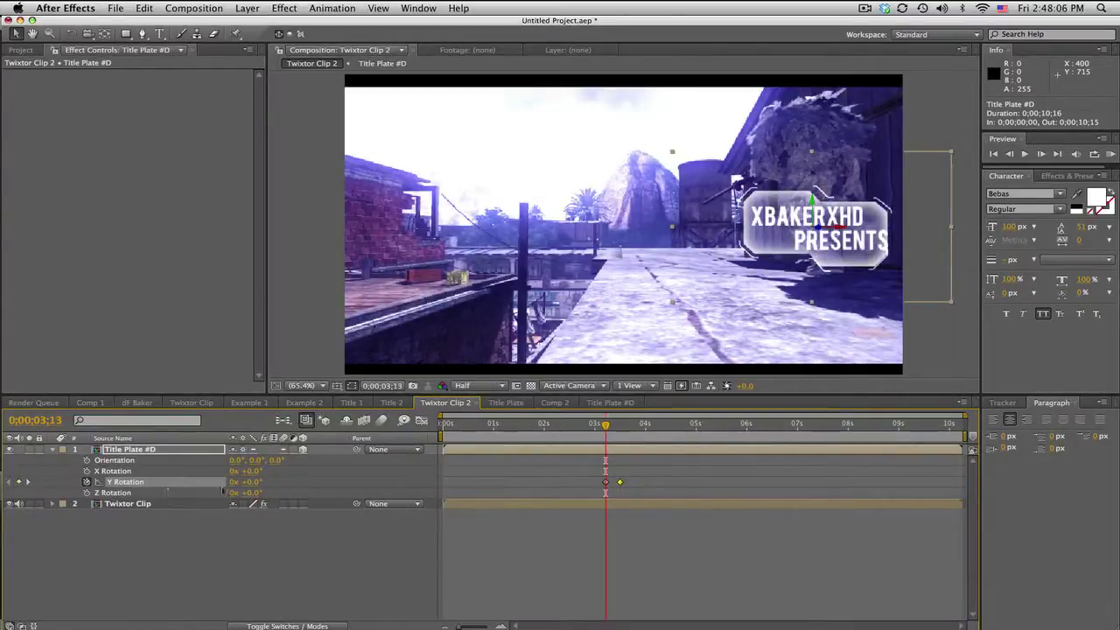
{"action": "left_click_drag", "start_coordinate": [258, 487], "coordinate": [212, 486]}
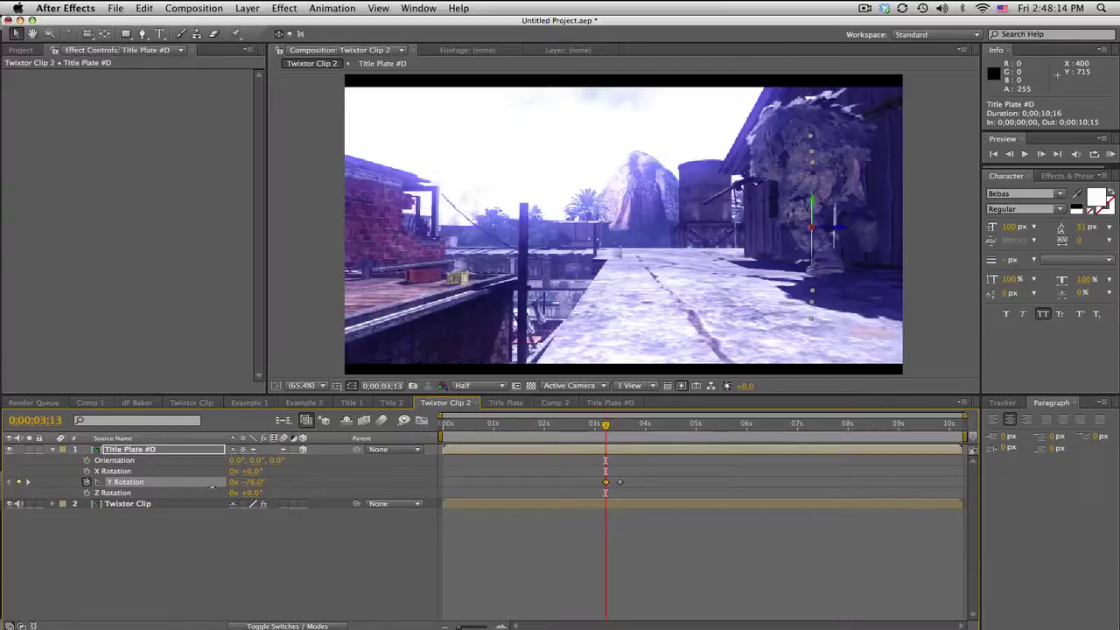
Try trimming the title plate's start, undo it, and return the time to 02;58.
{"action": "left_click_drag", "start_coordinate": [444, 449], "coordinate": [544, 459]}
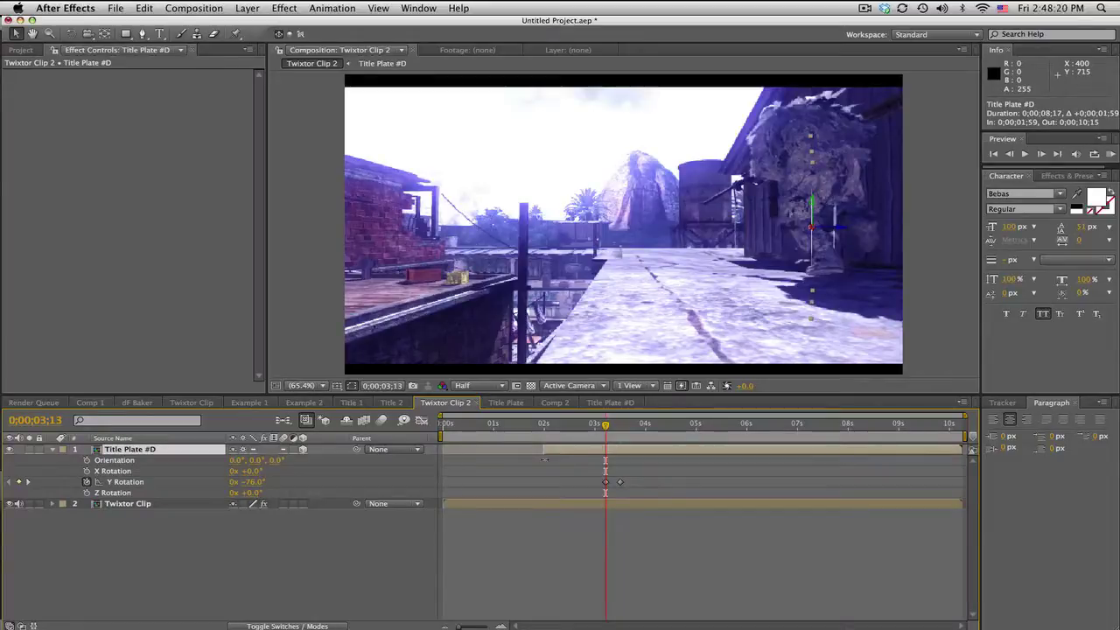
{"action": "key", "text": "super+z"}
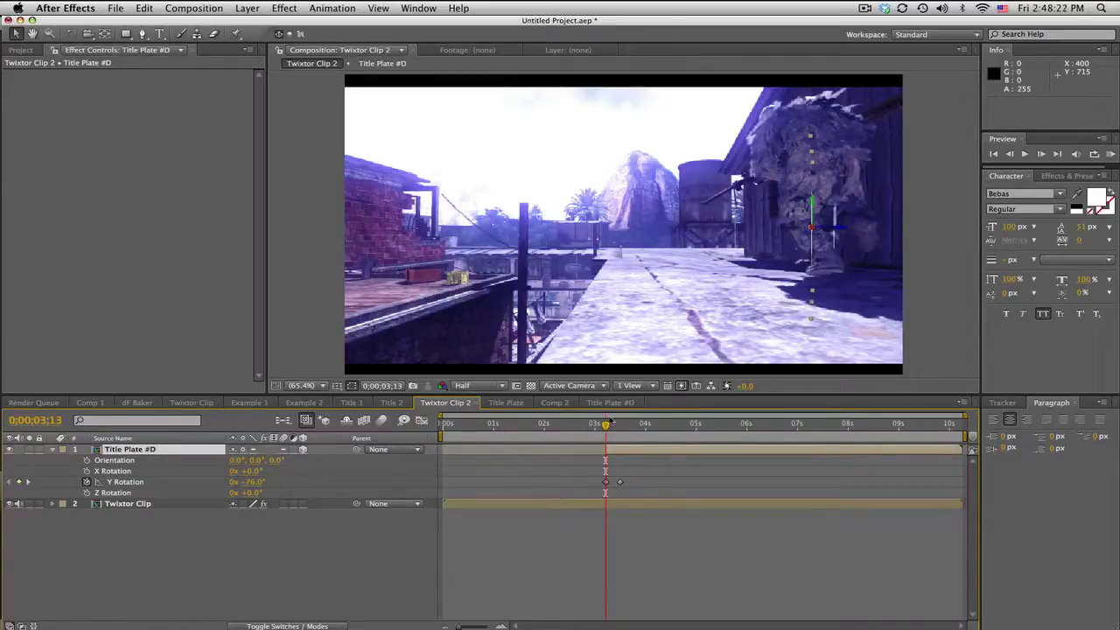
{"action": "left_click_drag", "start_coordinate": [606, 425], "coordinate": [662, 426]}
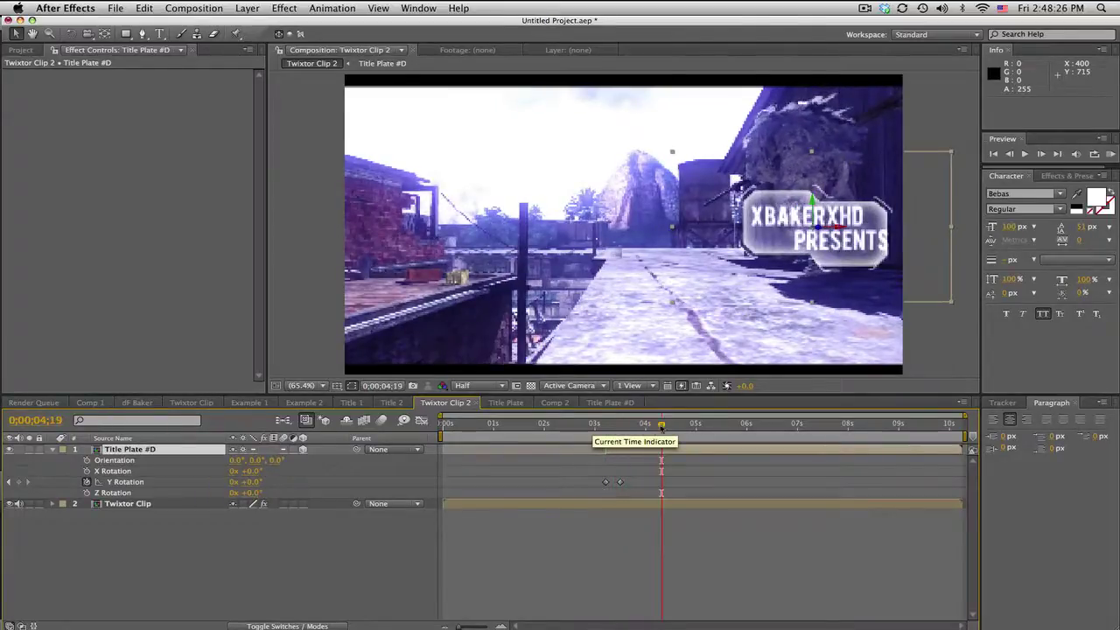
Add a wiggle(0.5,5) expression to Title Plate #D's Position.
{"action": "left_click", "coordinate": [195, 451]}
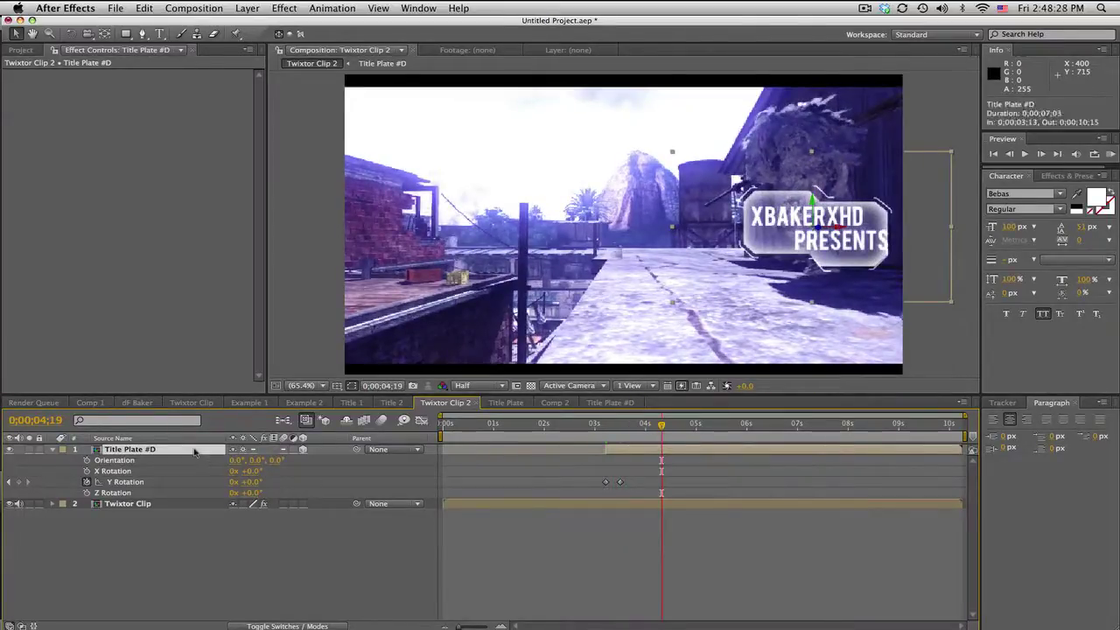
{"action": "key", "text": "p"}
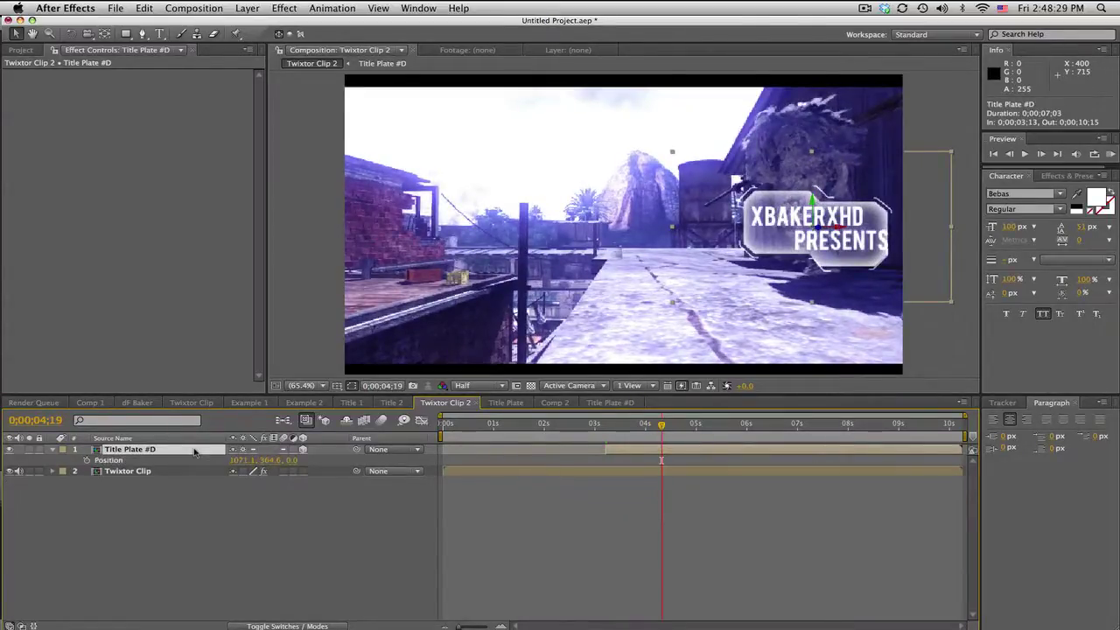
{"action": "left_click", "coordinate": [86, 461]}
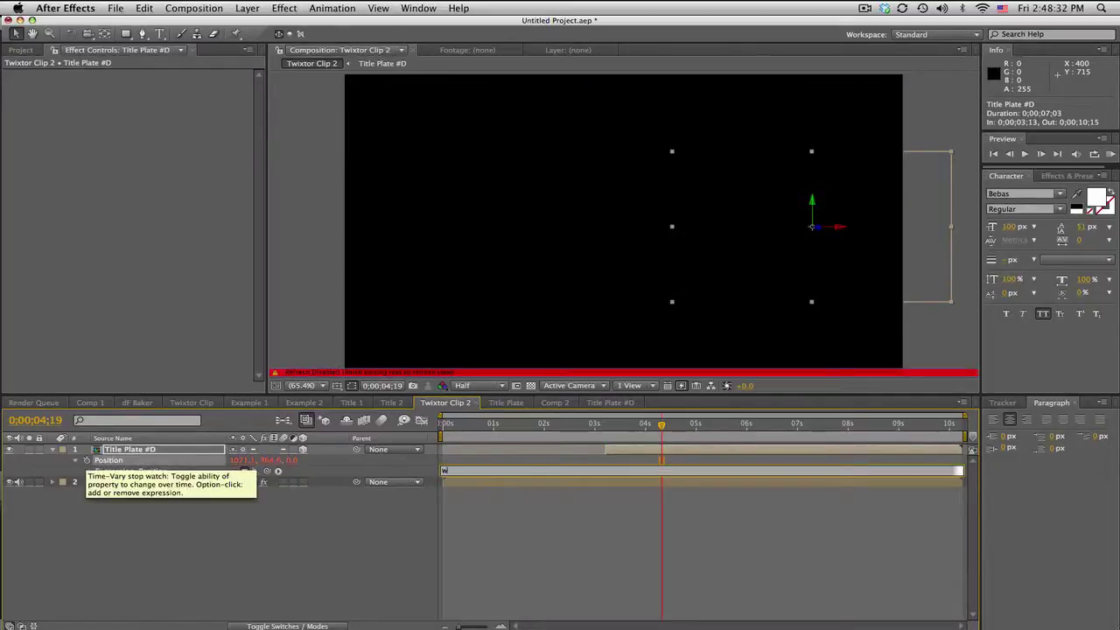
{"action": "type", "text": "wigglw"}
{"action": "type", "text": "(0.5,5"}
{"action": "left_click", "coordinate": [750, 550]}
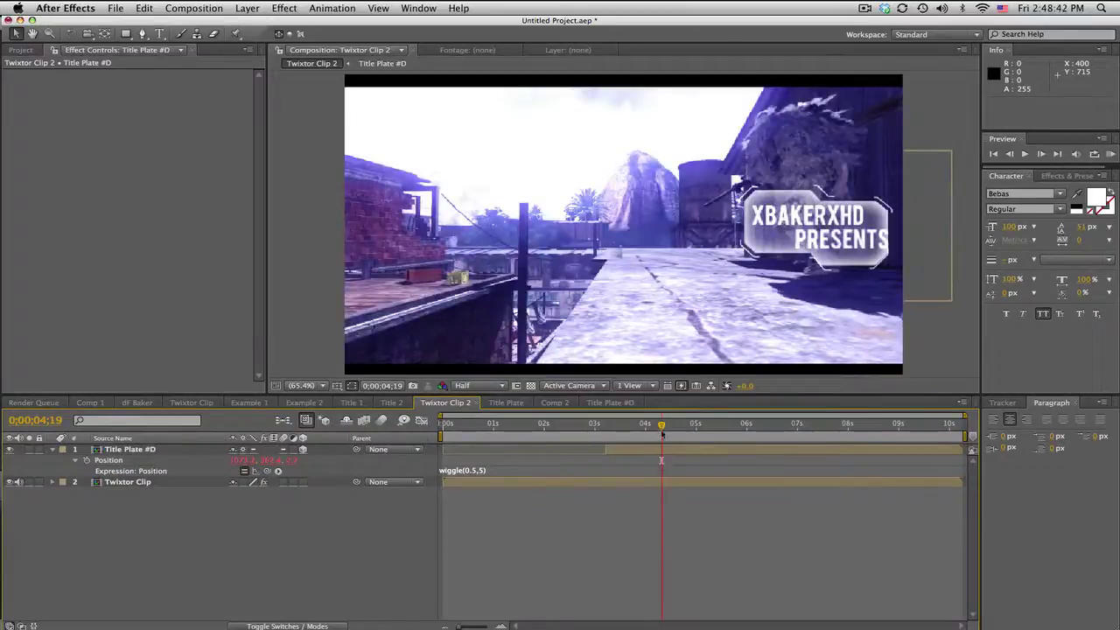
Preview the wiggling plate, checking frames between 03;33 and 05;02.
{"action": "key", "text": "space"}
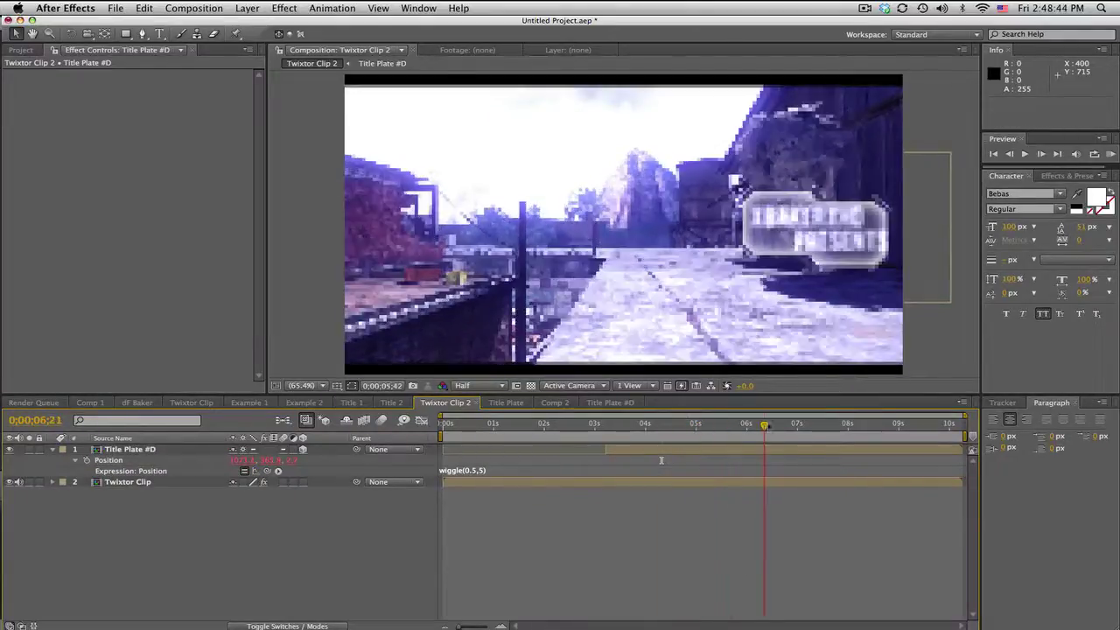
{"action": "left_click_drag", "start_coordinate": [764, 426], "coordinate": [812, 426]}
{"action": "left_click", "coordinate": [698, 427]}
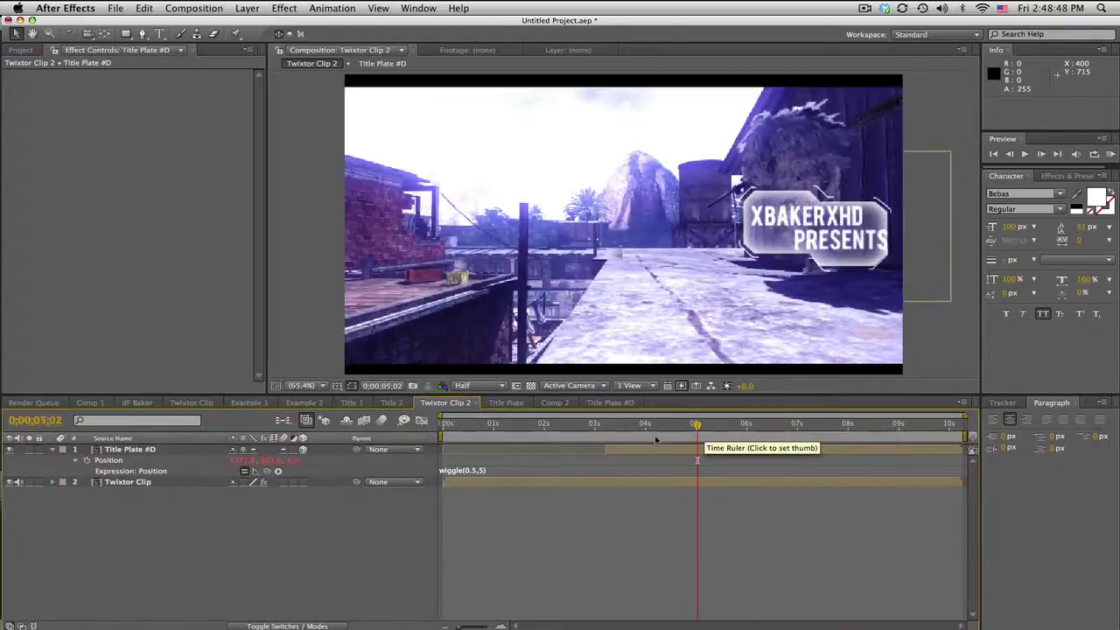
{"action": "left_click_drag", "start_coordinate": [647, 428], "coordinate": [622, 428]}
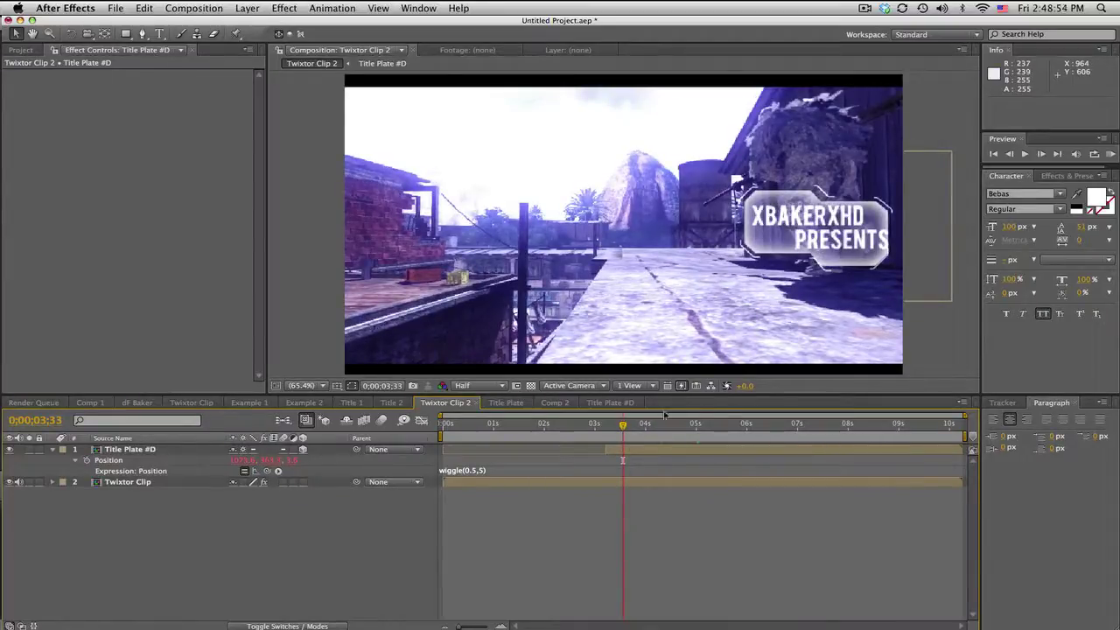
{"action": "left_click", "coordinate": [610, 402]}
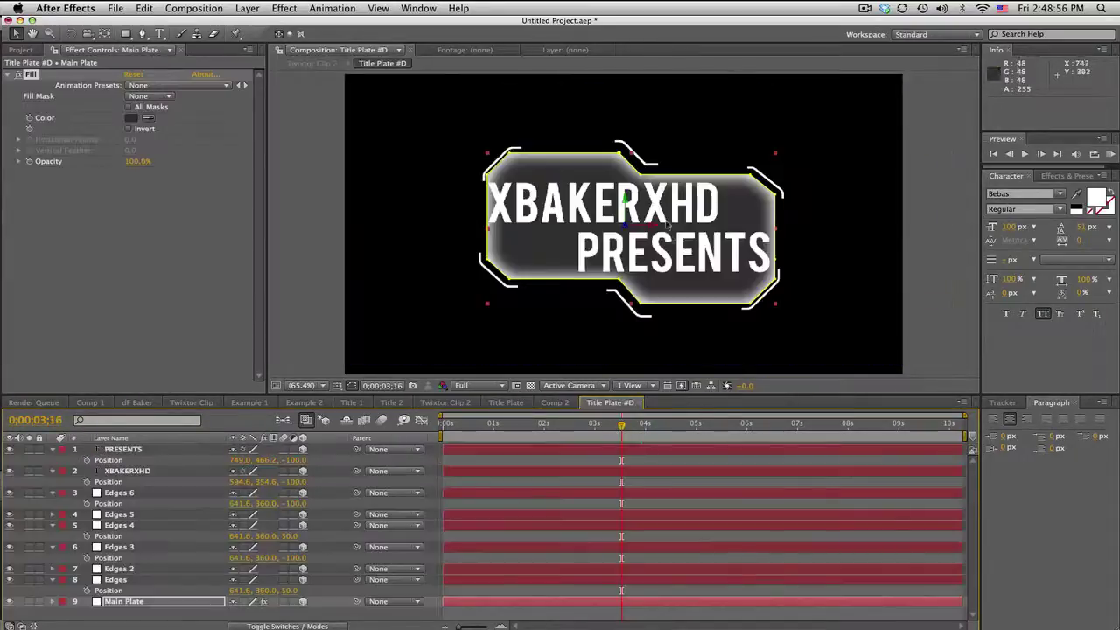
{"action": "left_click", "coordinate": [445, 403]}
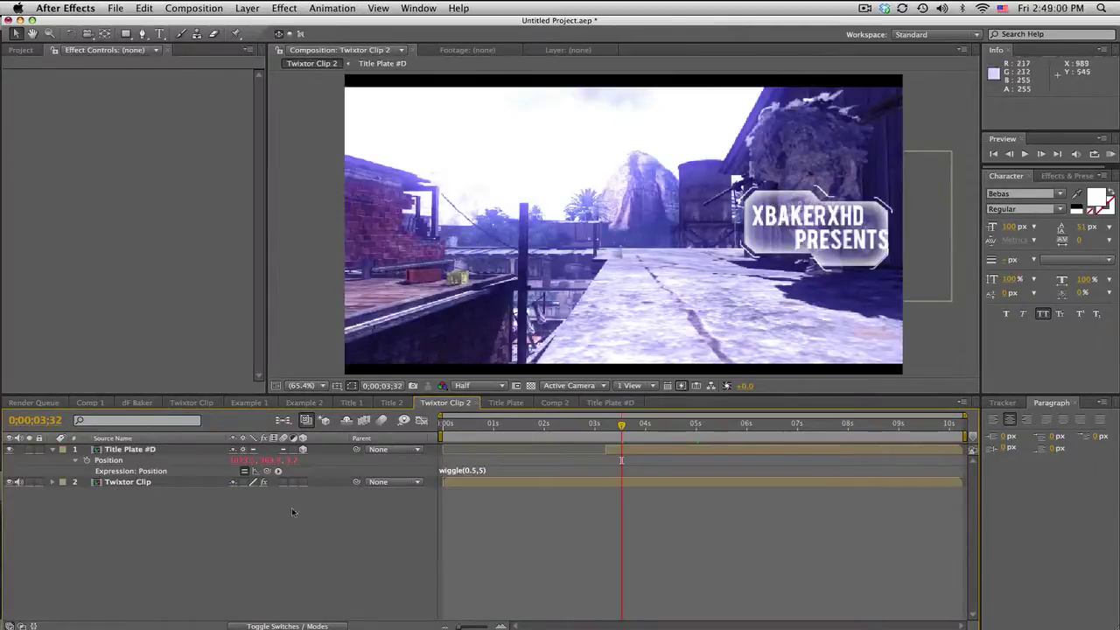